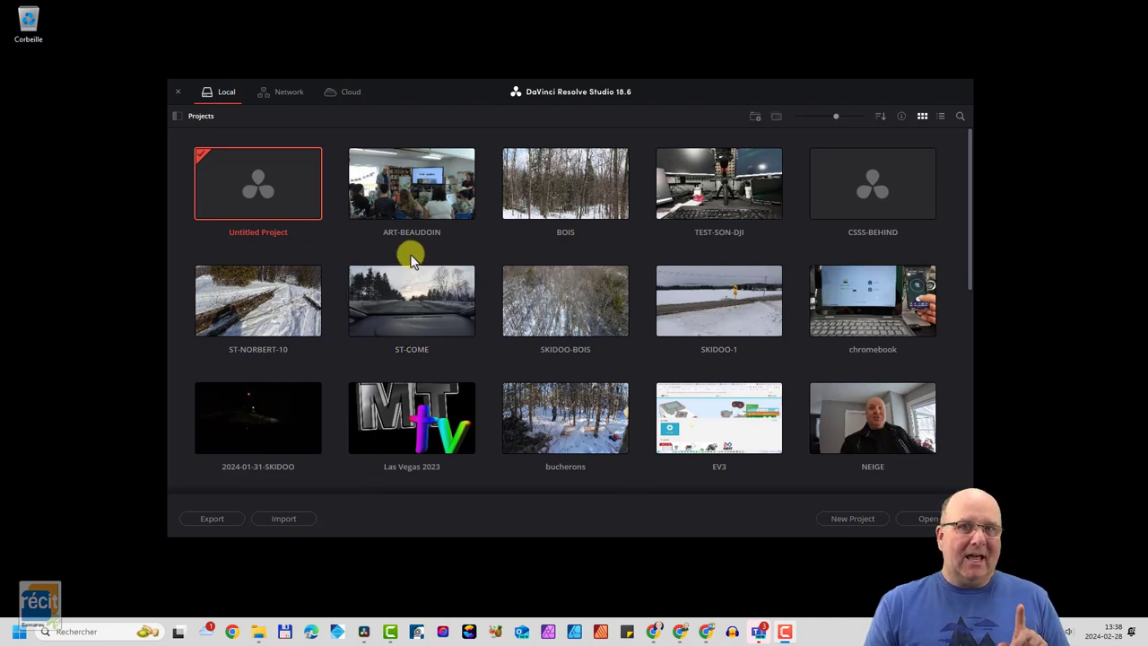
# Open the ART-BEAUDOIN project and view its bins, multicam clip and timelines on the Media page
pyautogui.doubleClick(401, 199)
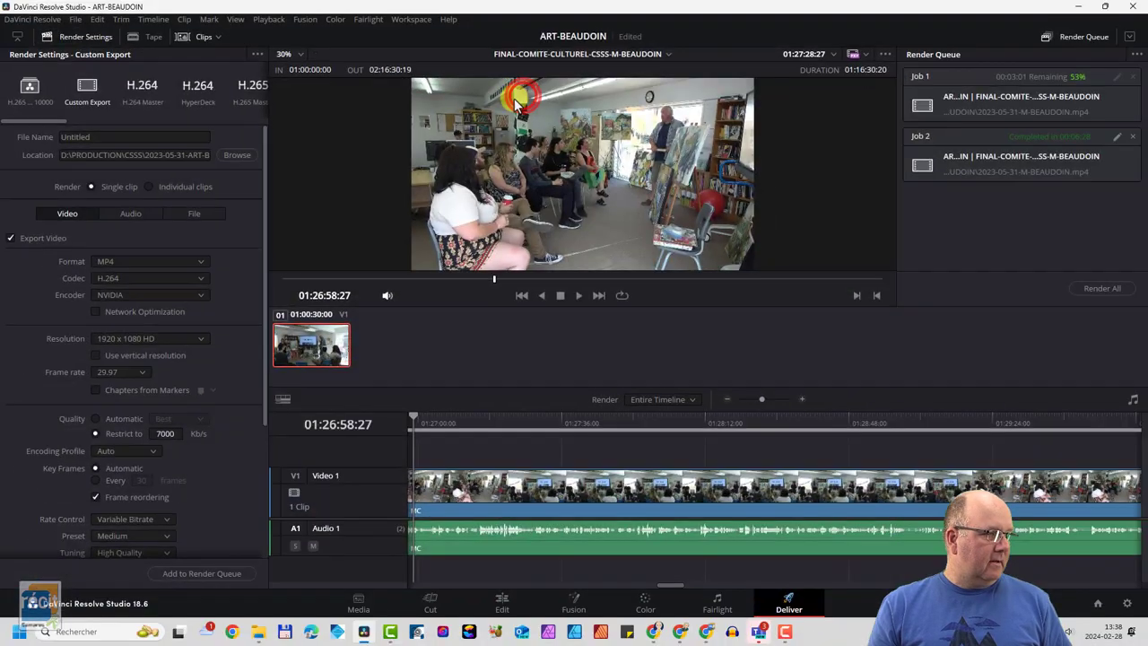
pyautogui.click(358, 602)
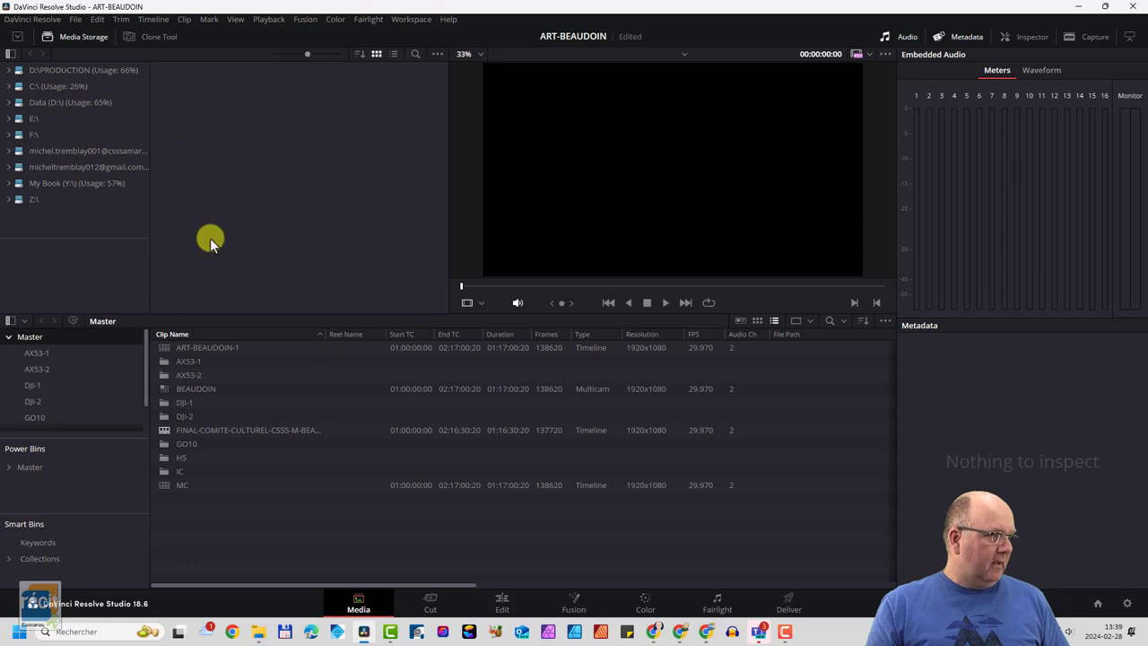
pyautogui.click(502, 603)
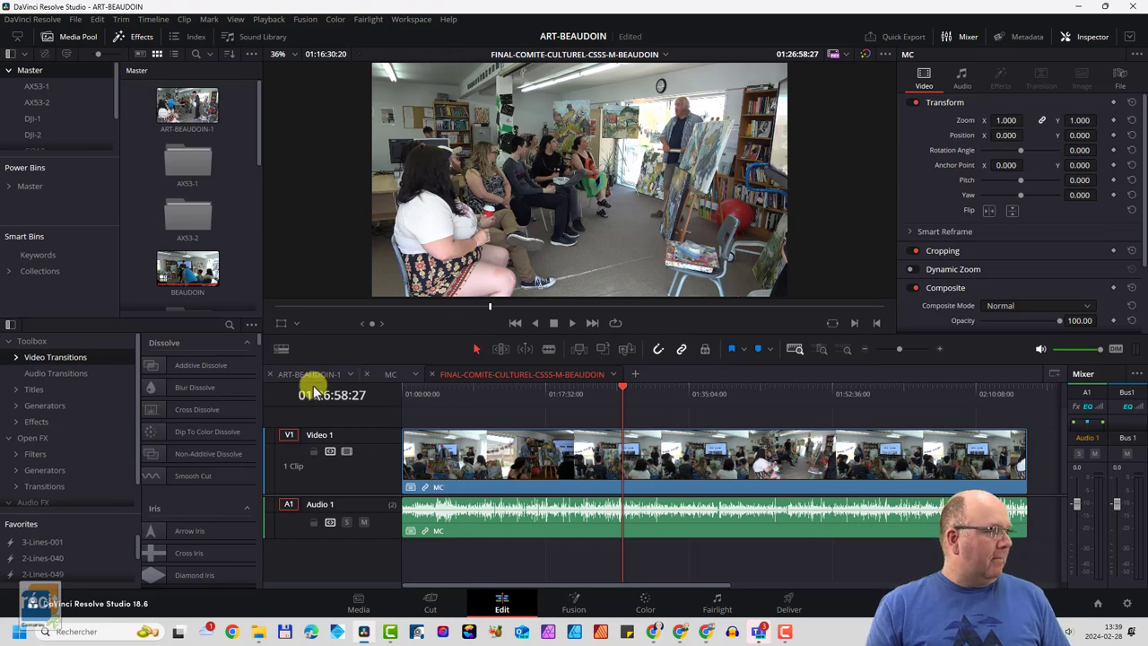
pyautogui.click(25, 20)
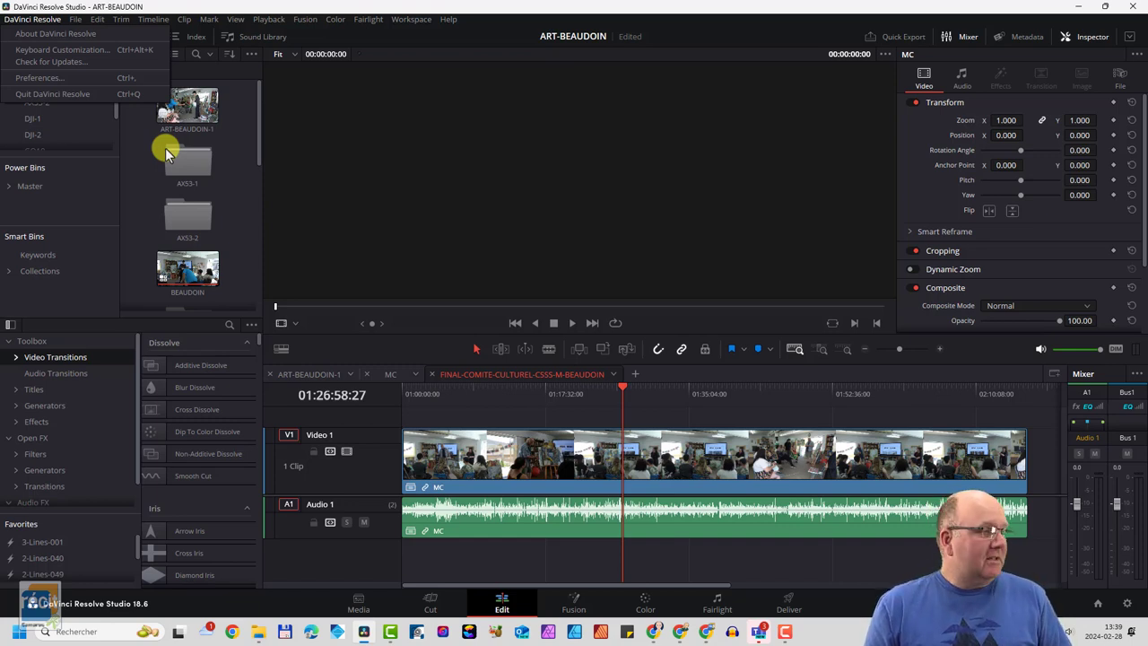
pyautogui.click(334, 146)
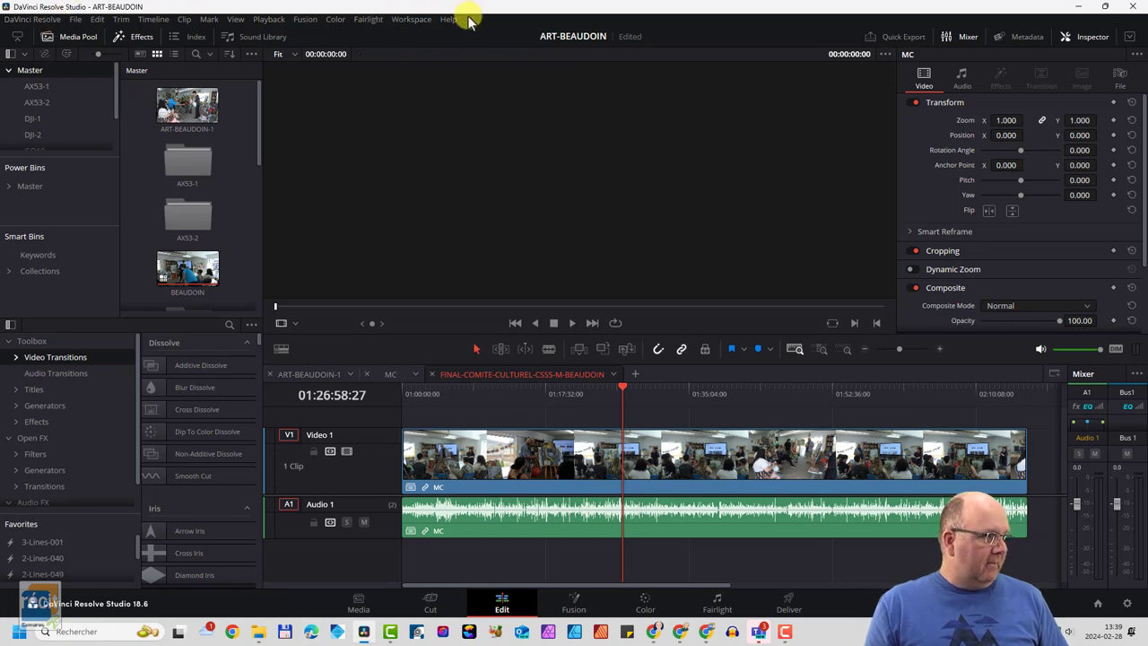
pyautogui.click(69, 38)
pyautogui.click(69, 39)
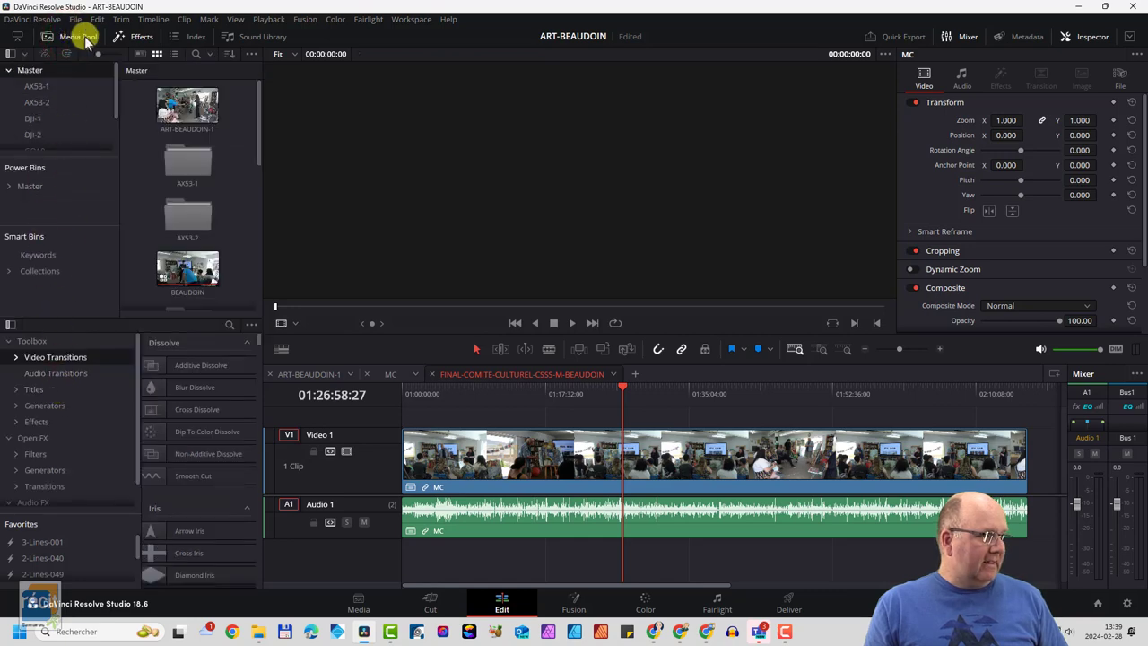
pyautogui.click(131, 37)
pyautogui.click(132, 39)
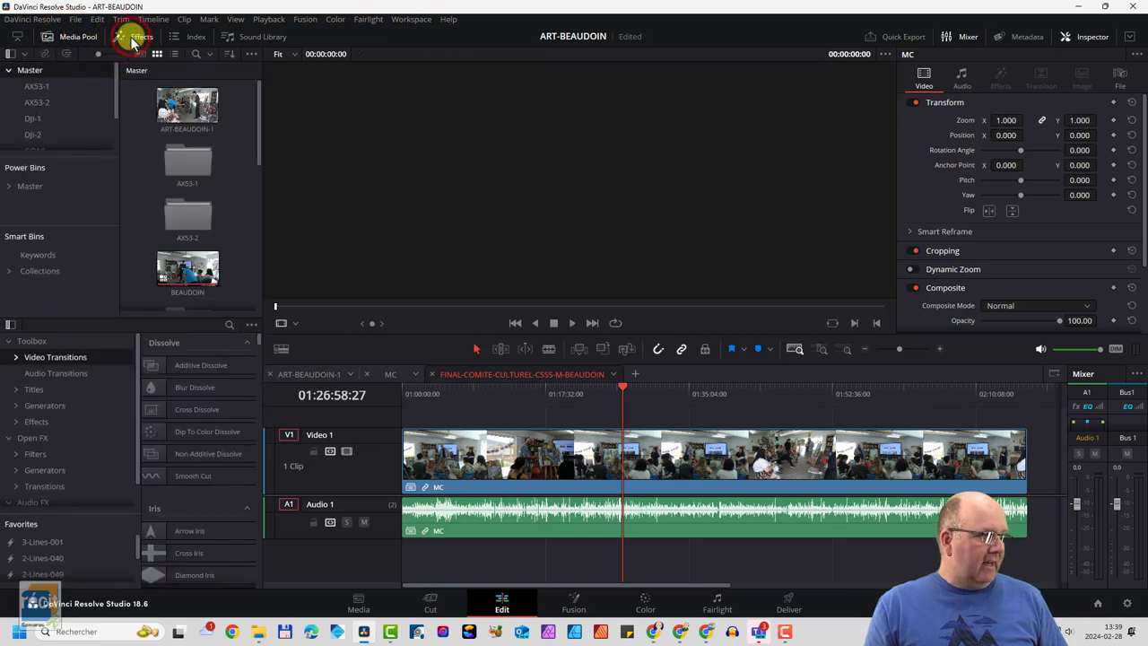
pyautogui.click(1092, 38)
pyautogui.click(1092, 38)
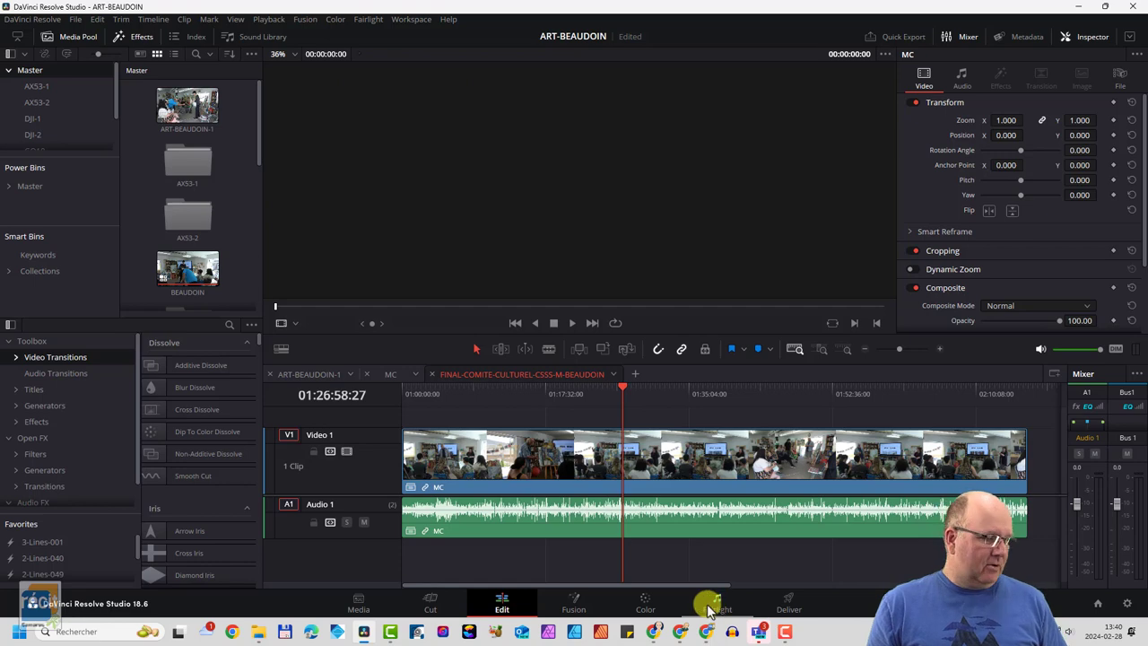
pyautogui.click(358, 607)
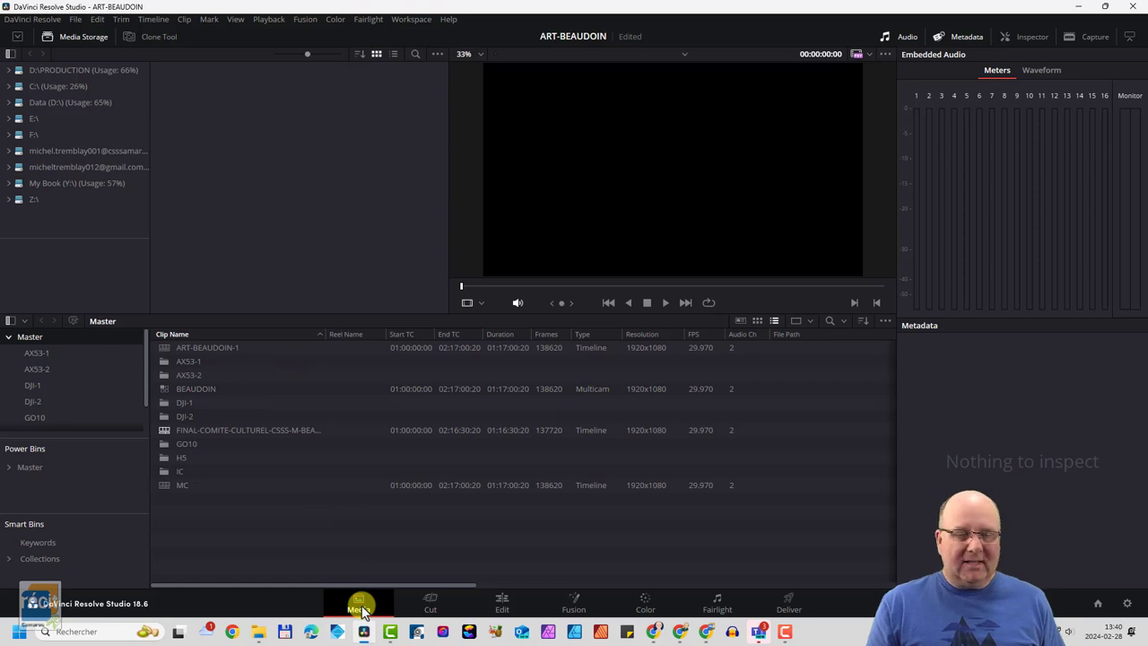
# On the Cut page, step the FINAL-COMITE timeline frame by frame back and forth around 01:26:58
pyautogui.click(433, 605)
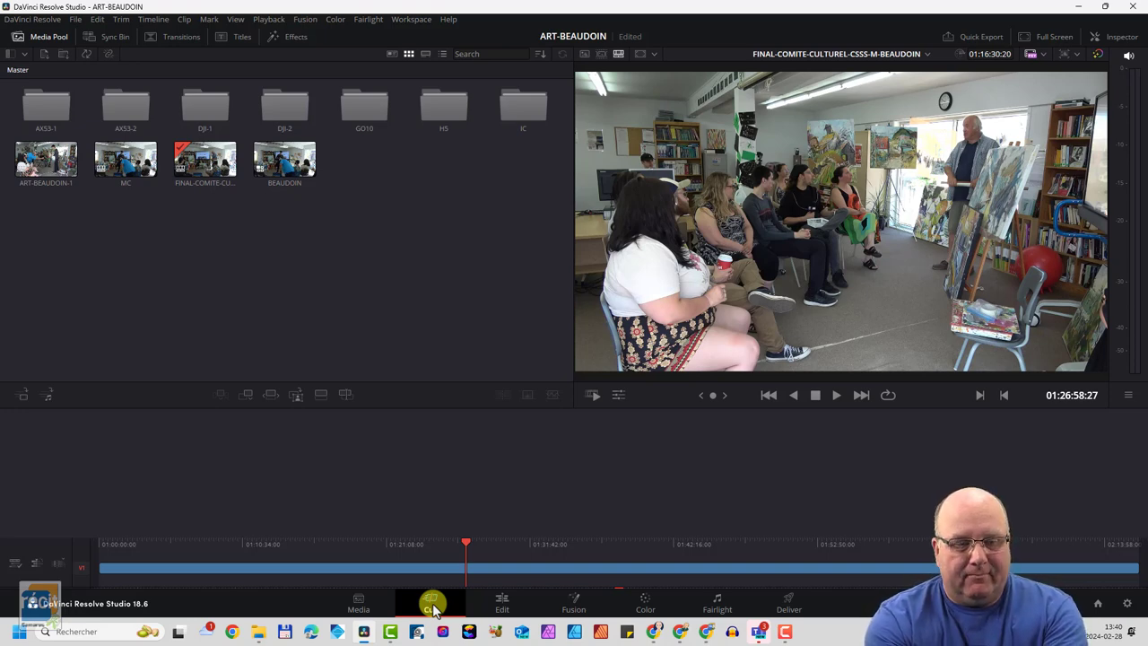
pyautogui.press('Left')
pyautogui.press('Left')
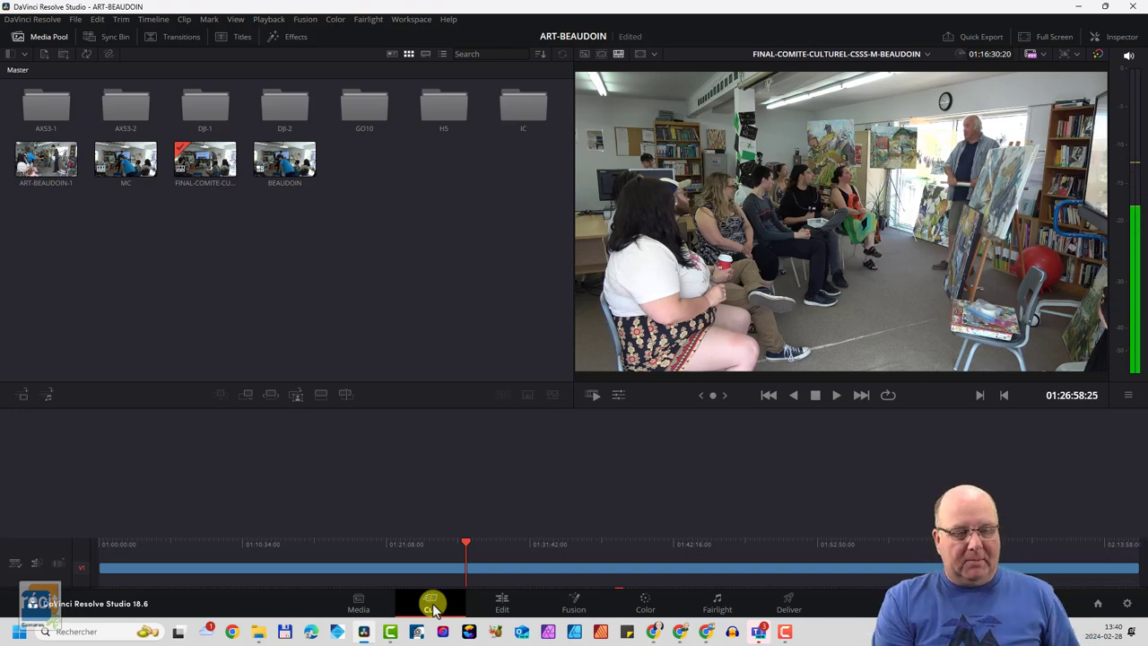
pyautogui.press('Left')
pyautogui.press('Left')
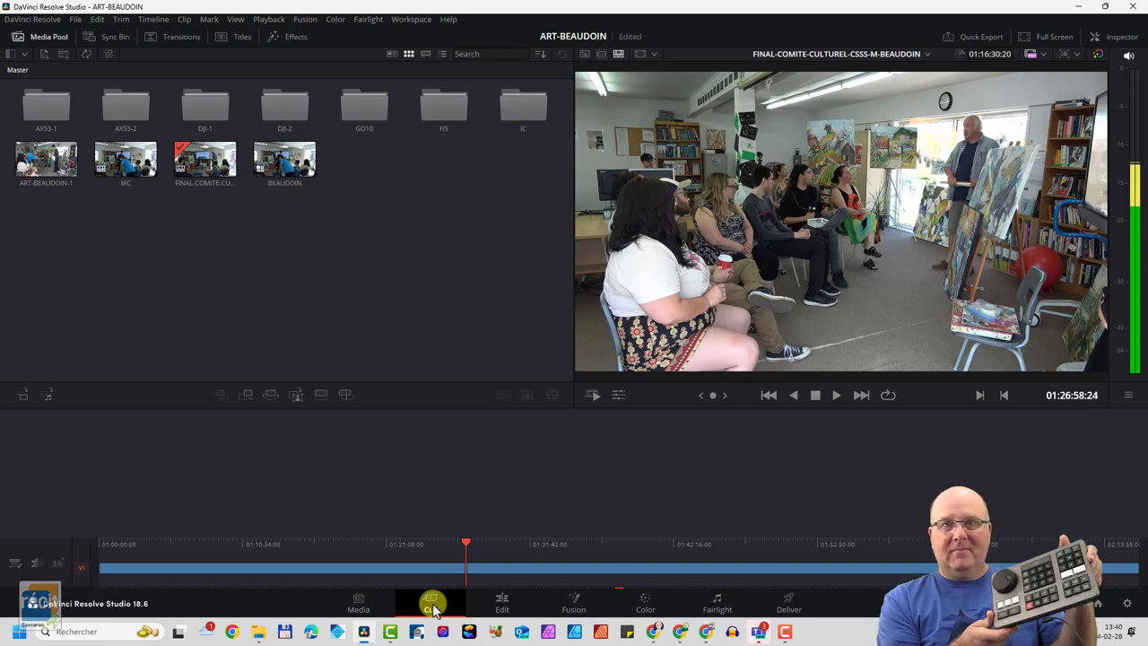
pyautogui.press('Right')
pyautogui.press('Right')
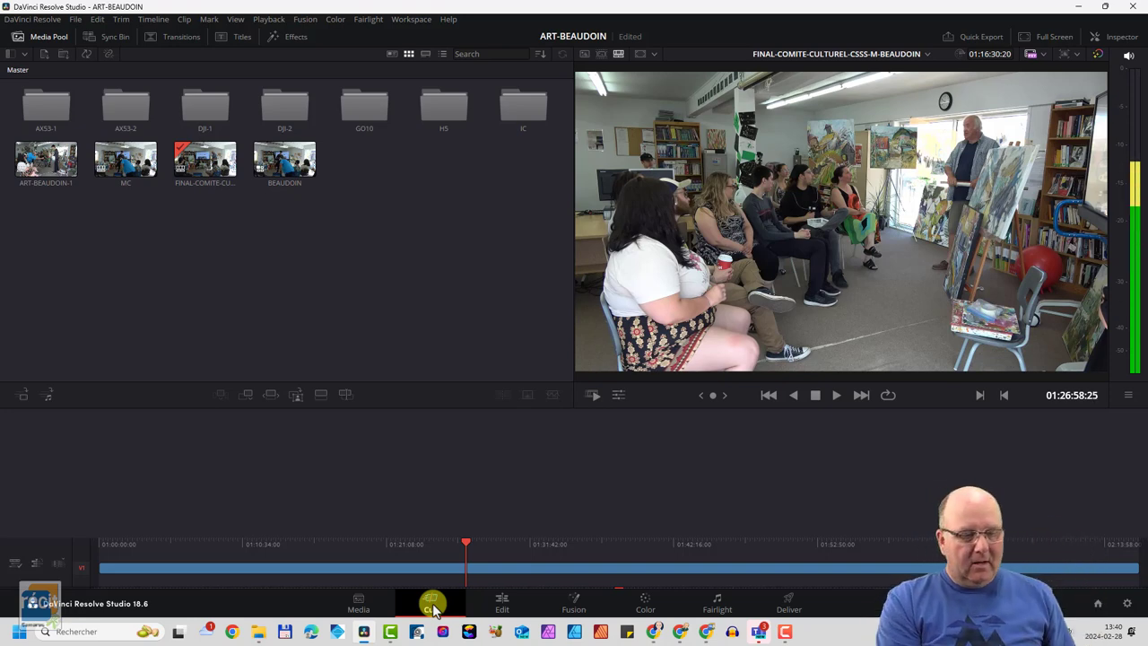
pyautogui.press('Left')
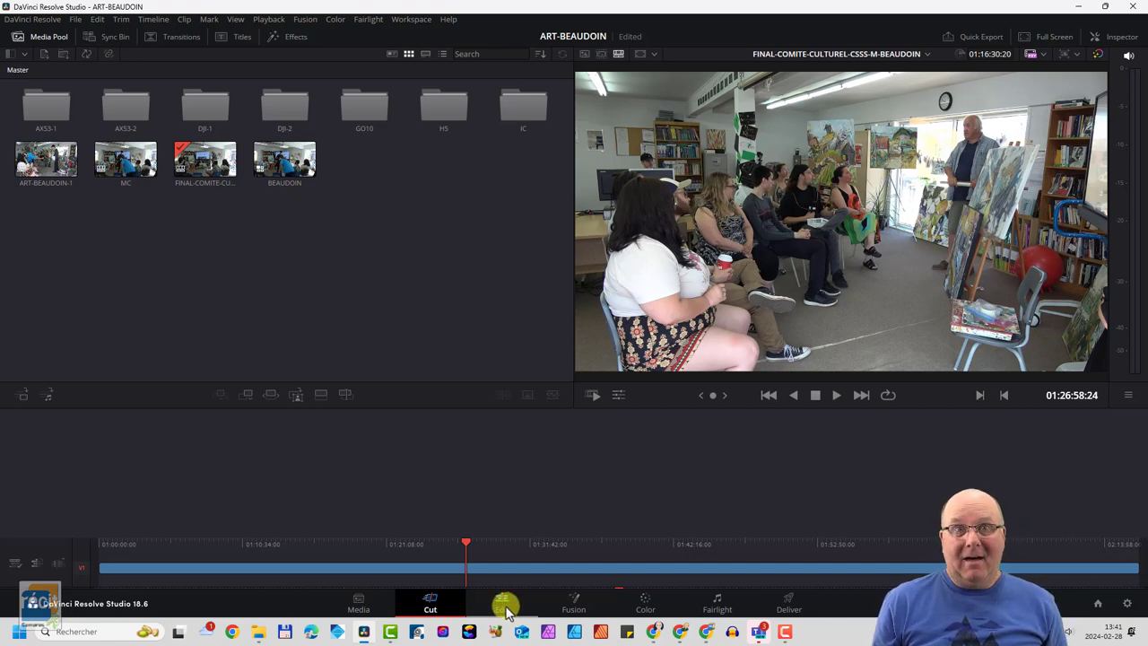
# Pass through the Edit and Fusion pages to reach the Color page showing the clip's single node
pyautogui.click(504, 606)
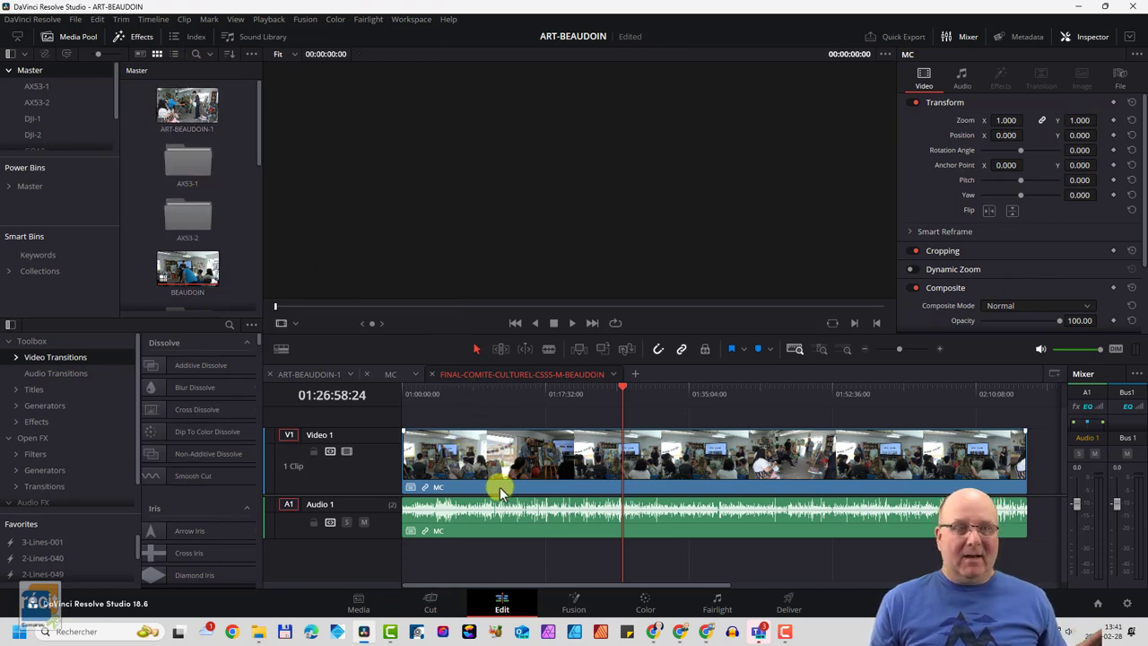
pyautogui.click(574, 606)
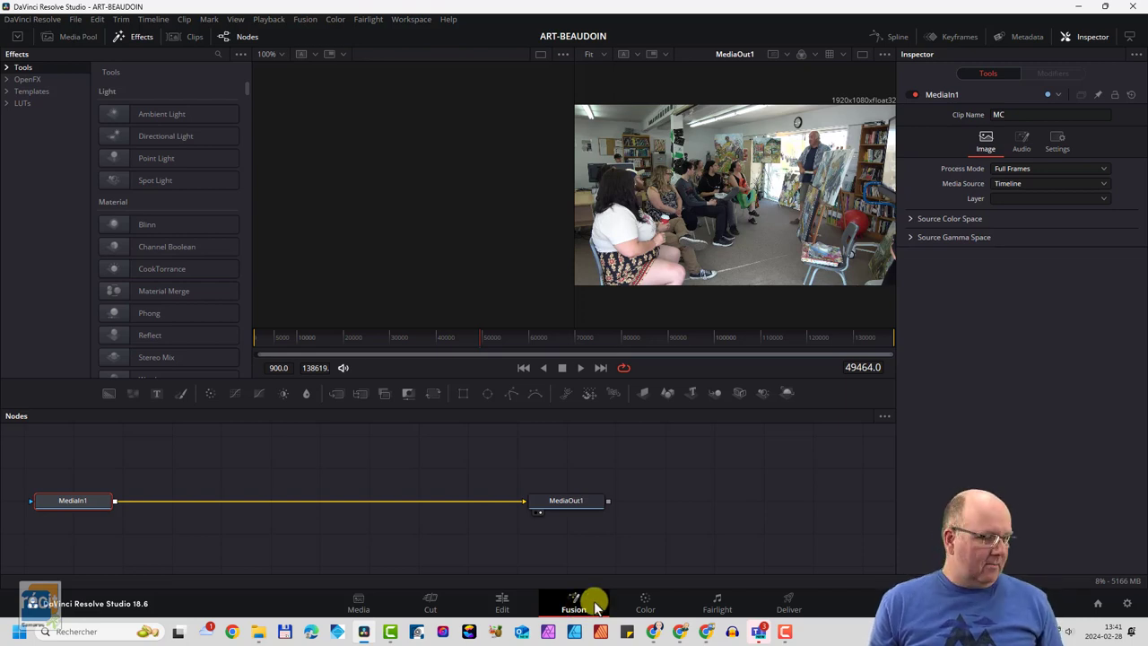
pyautogui.click(643, 609)
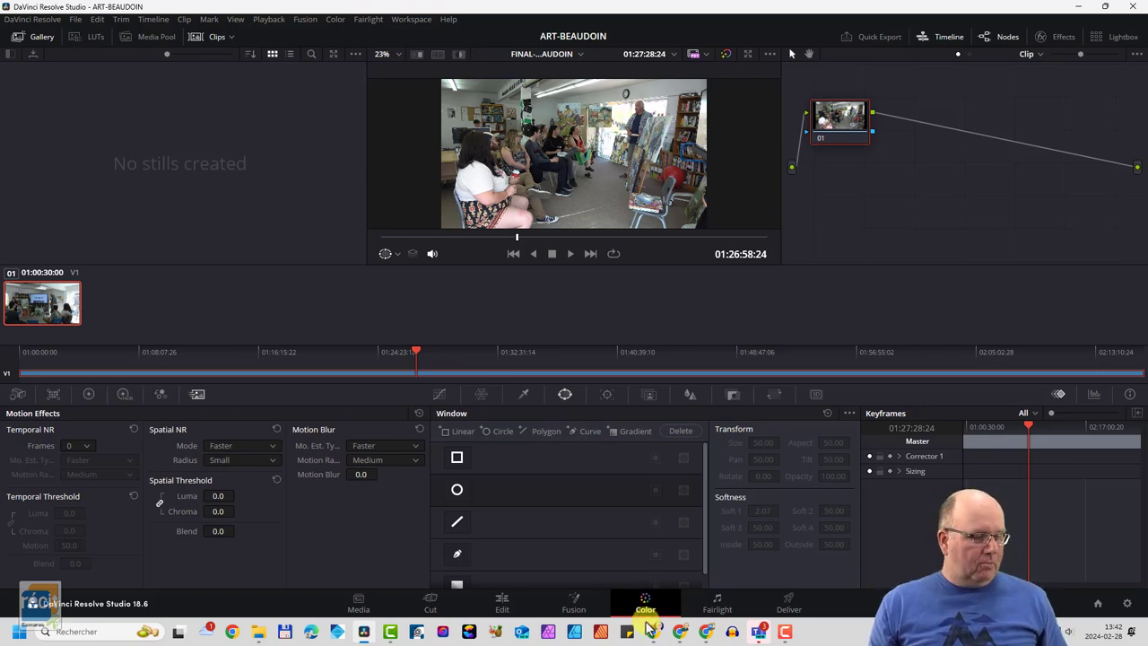
# Go through the Fairlight page to the Deliver page with Custom Export at MP4 H.264 1920x1080
pyautogui.click(649, 611)
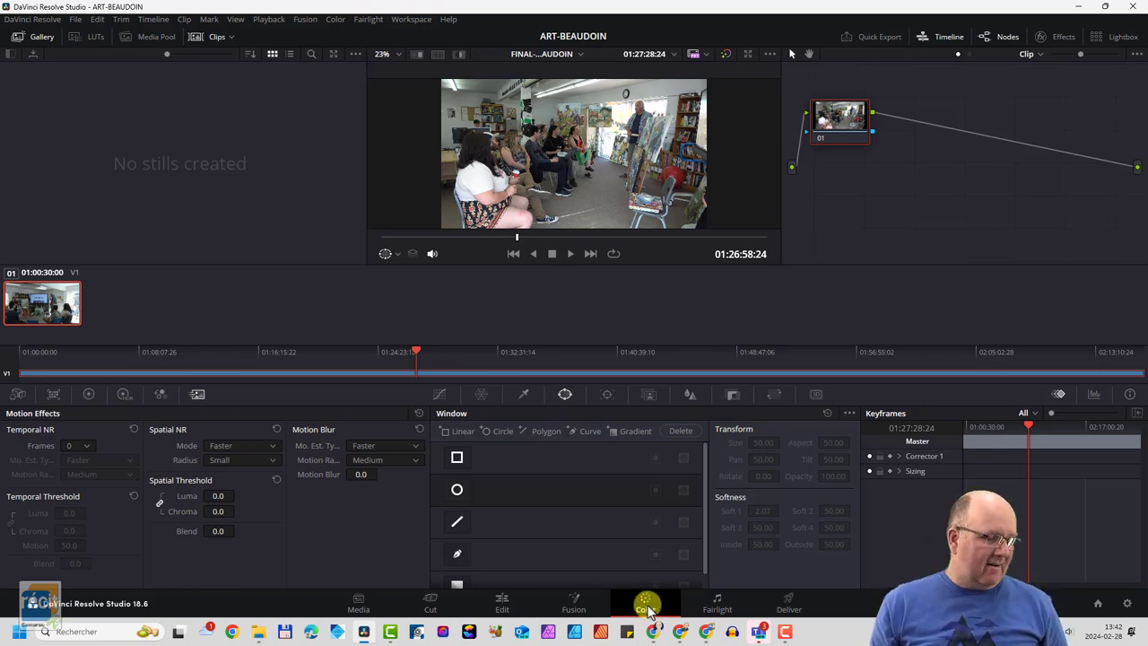
pyautogui.click(721, 606)
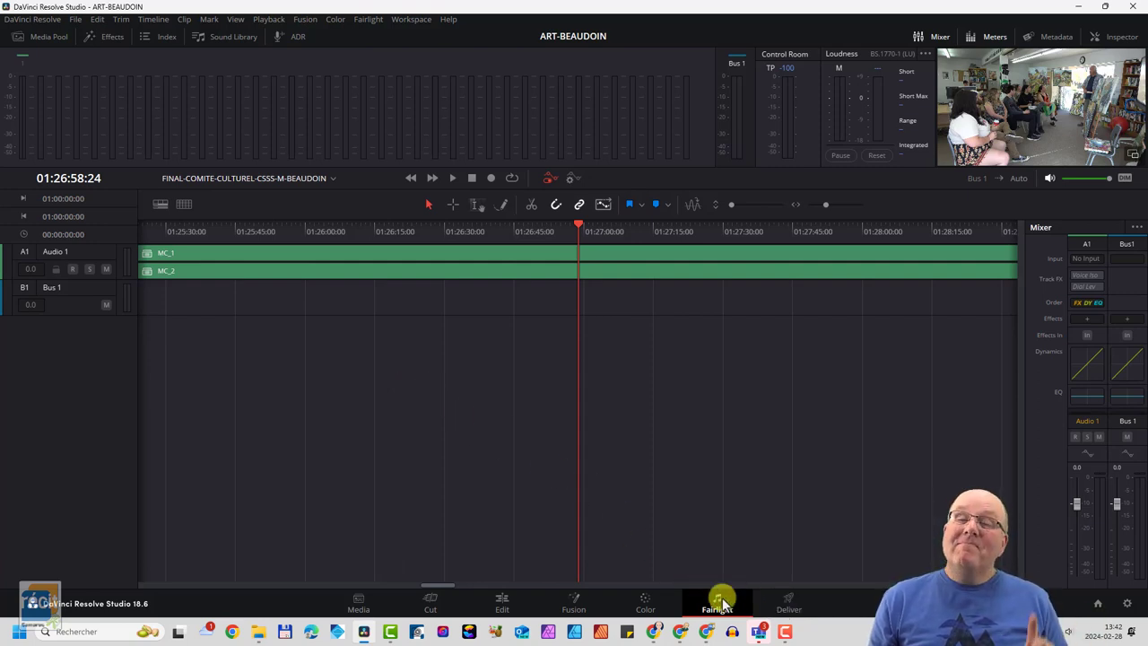
pyautogui.click(789, 607)
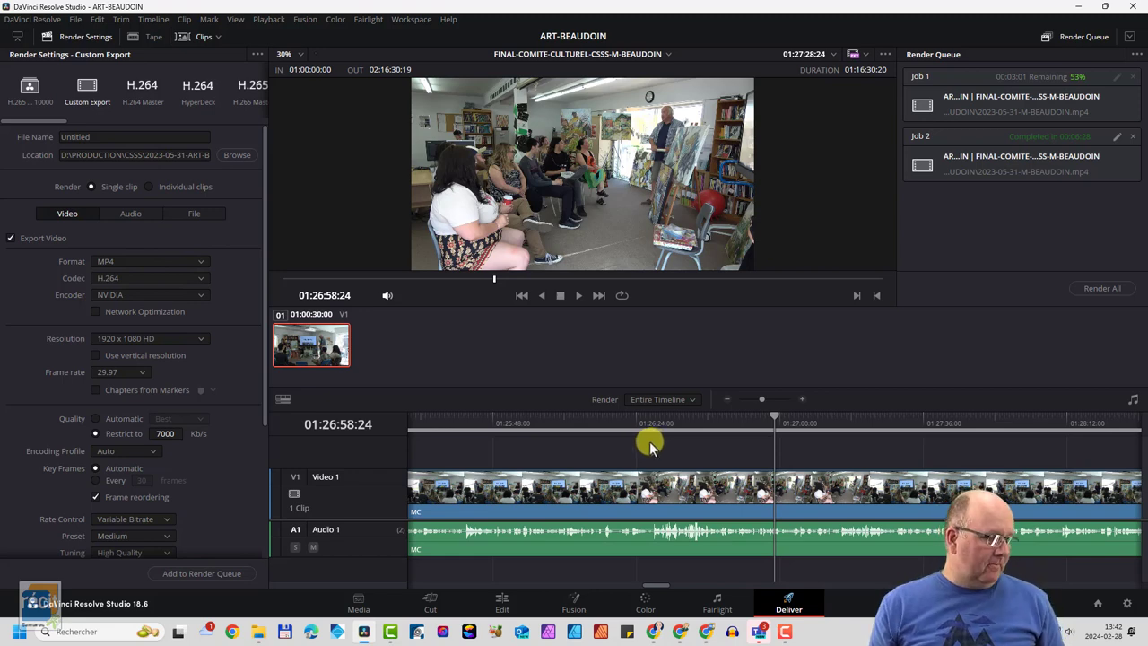
# Confirm MP4 as the Deliver output format with H.264 on NVIDIA, then go back to the Edit page
pyautogui.click(501, 601)
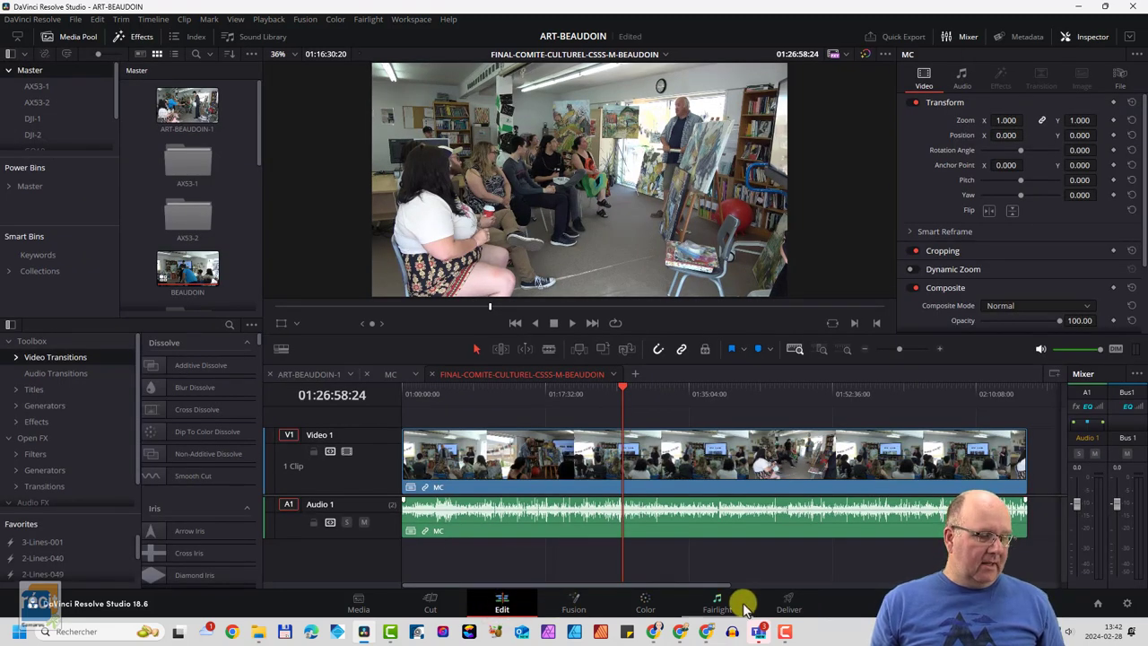
pyautogui.click(790, 607)
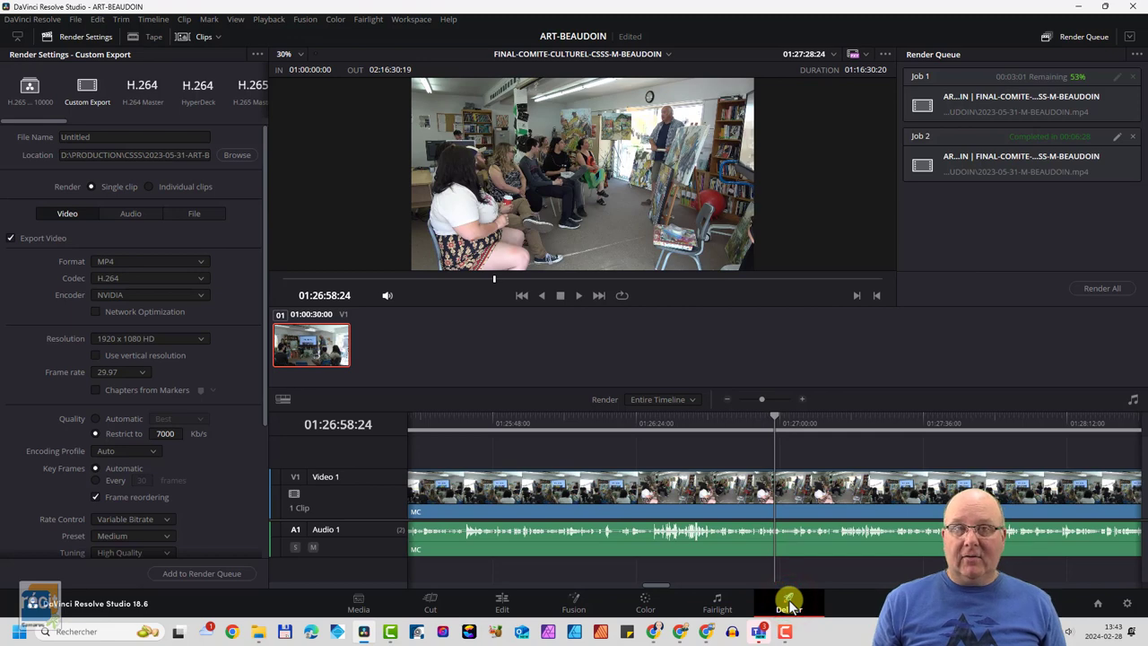
pyautogui.click(125, 263)
pyautogui.click(230, 258)
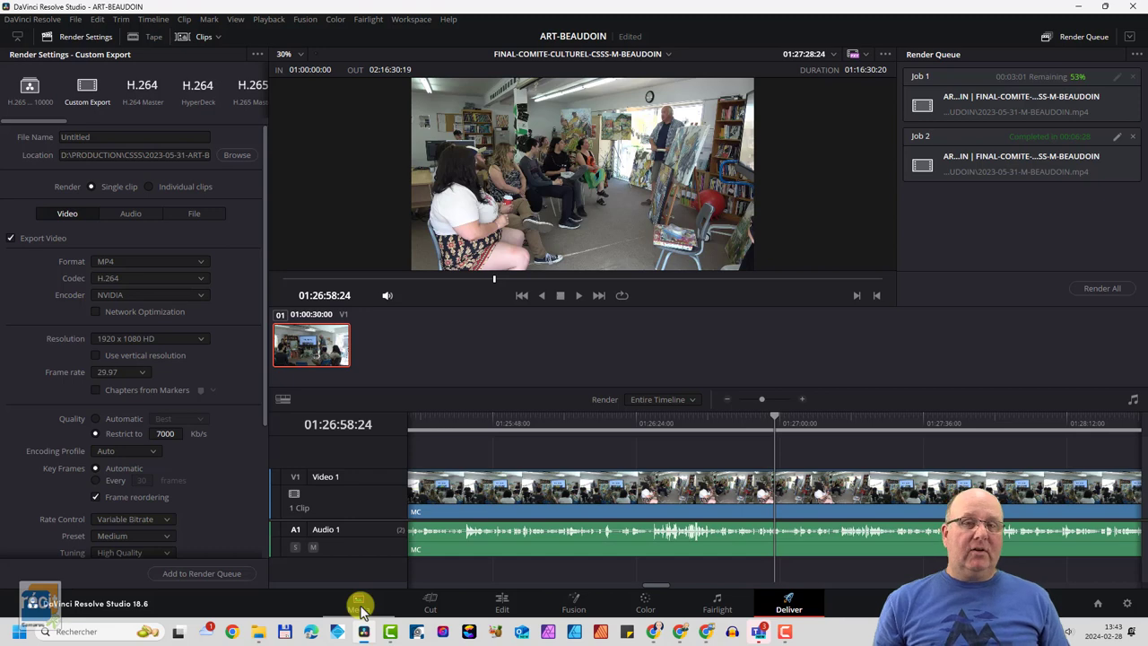
pyautogui.click(502, 603)
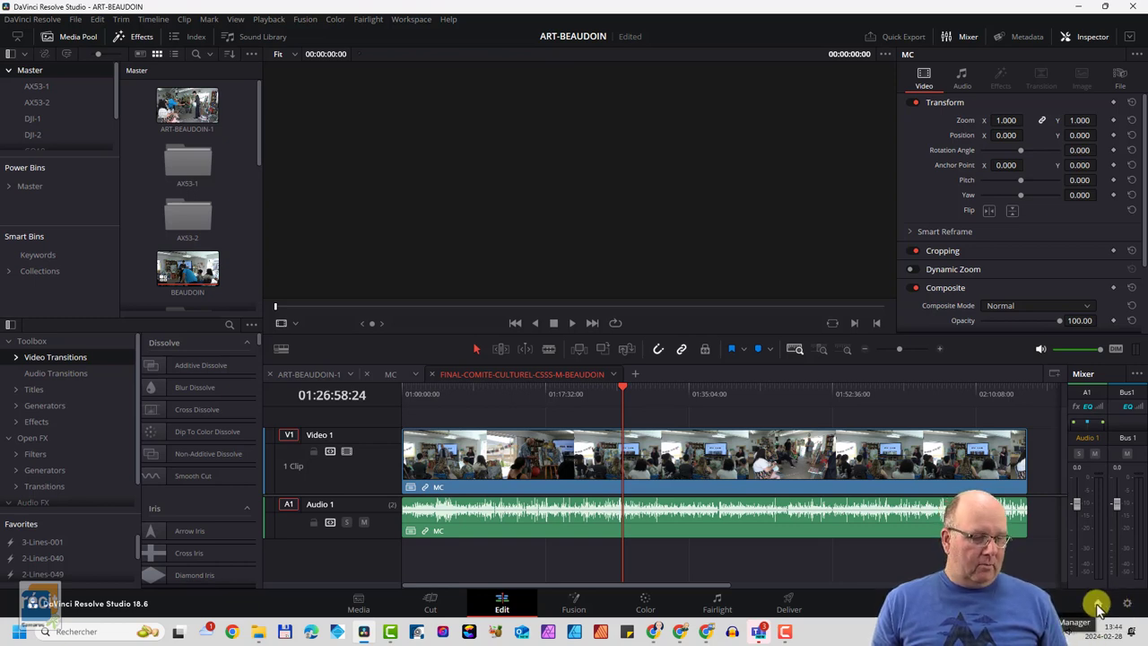
# Create a new empty project named tuto from the Project Manager
pyautogui.click(1099, 608)
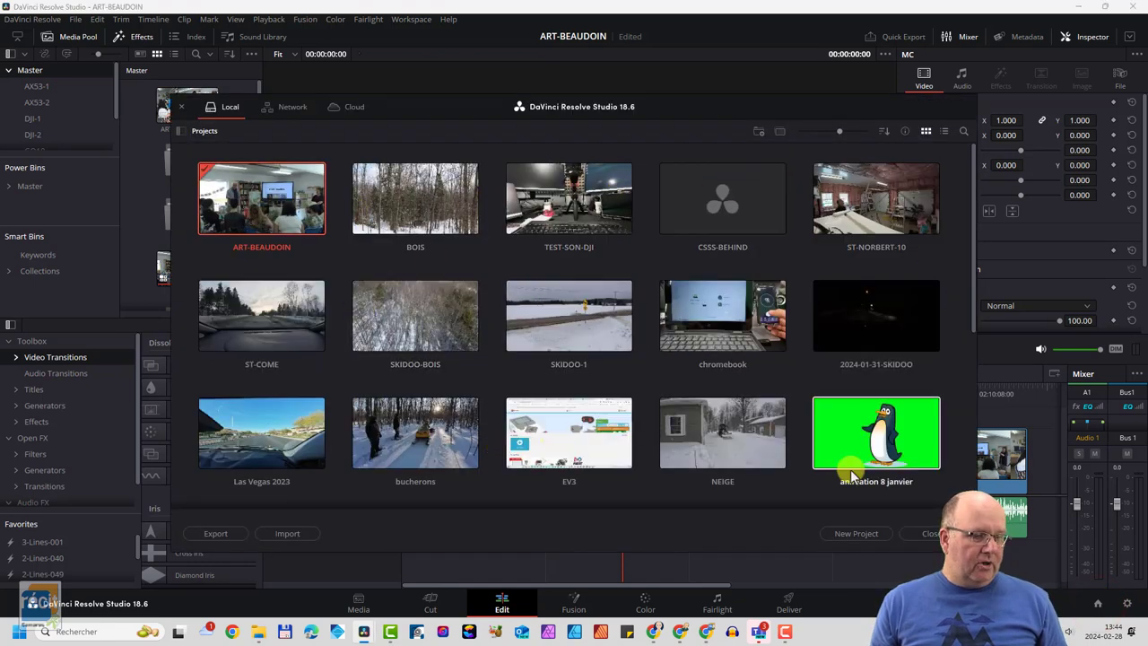
pyautogui.click(869, 535)
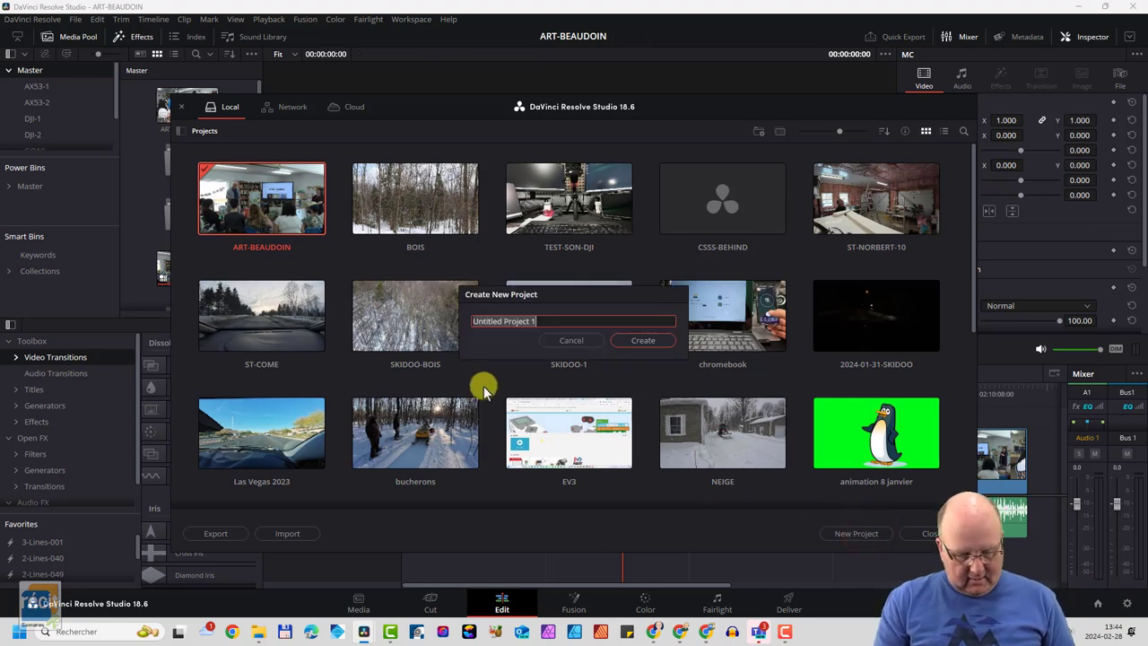
pyautogui.press('capslock')
pyautogui.write('tuto')
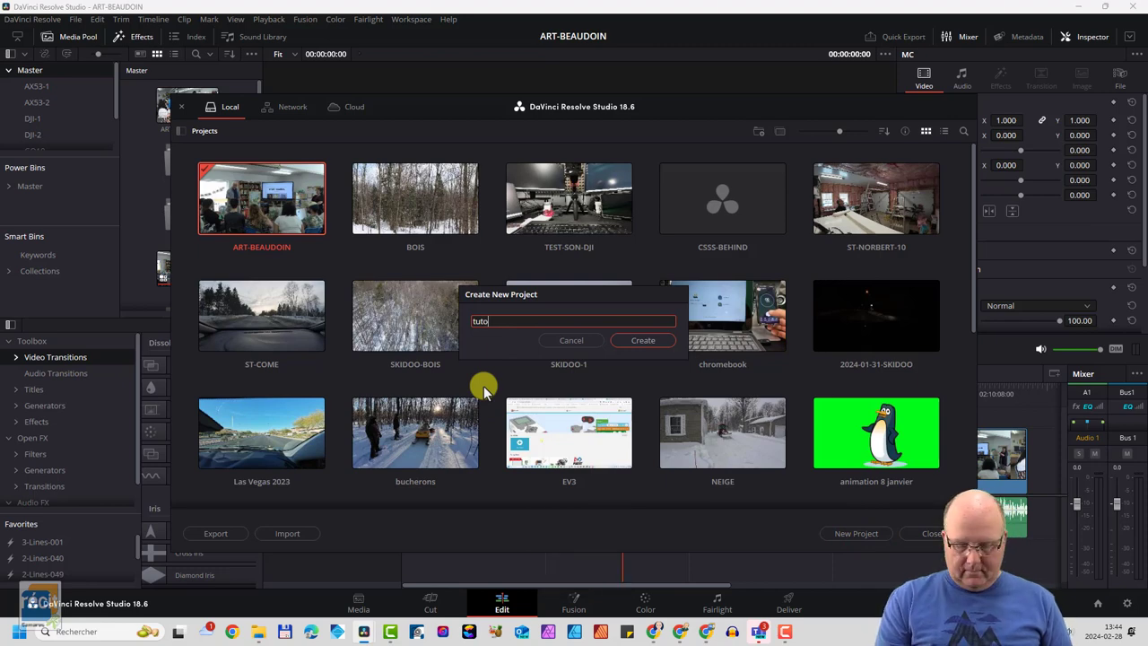
pyautogui.press('Escape')
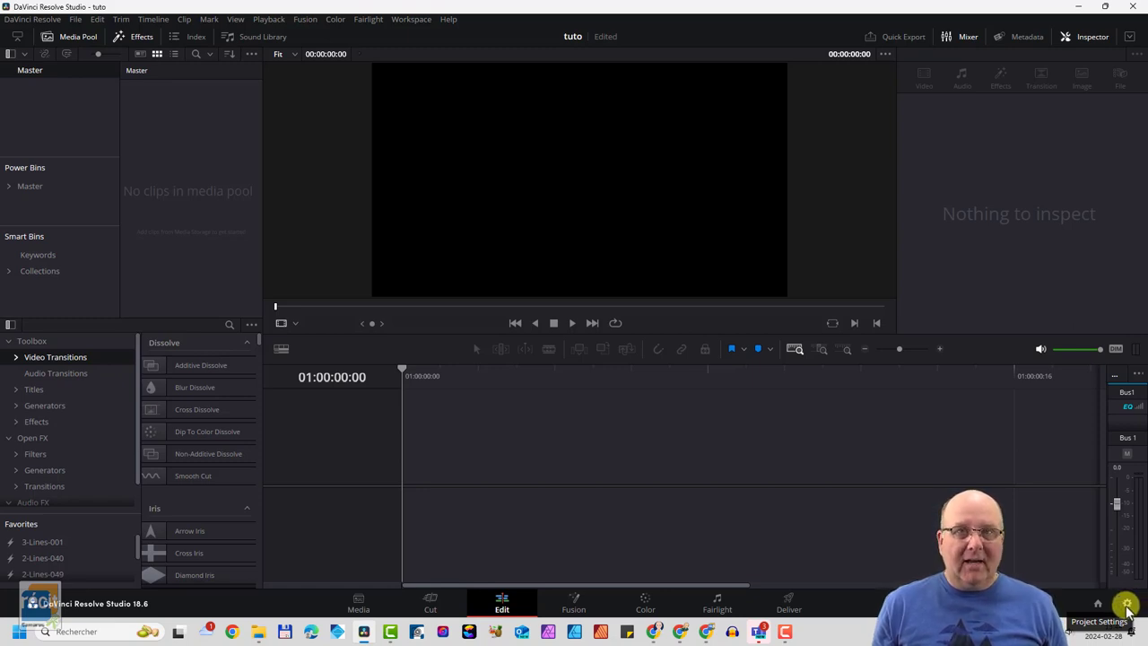
# Set the tuto project's timeline resolution to 3840 x 2160 Ultra HD in Project Settings
pyautogui.click(1128, 607)
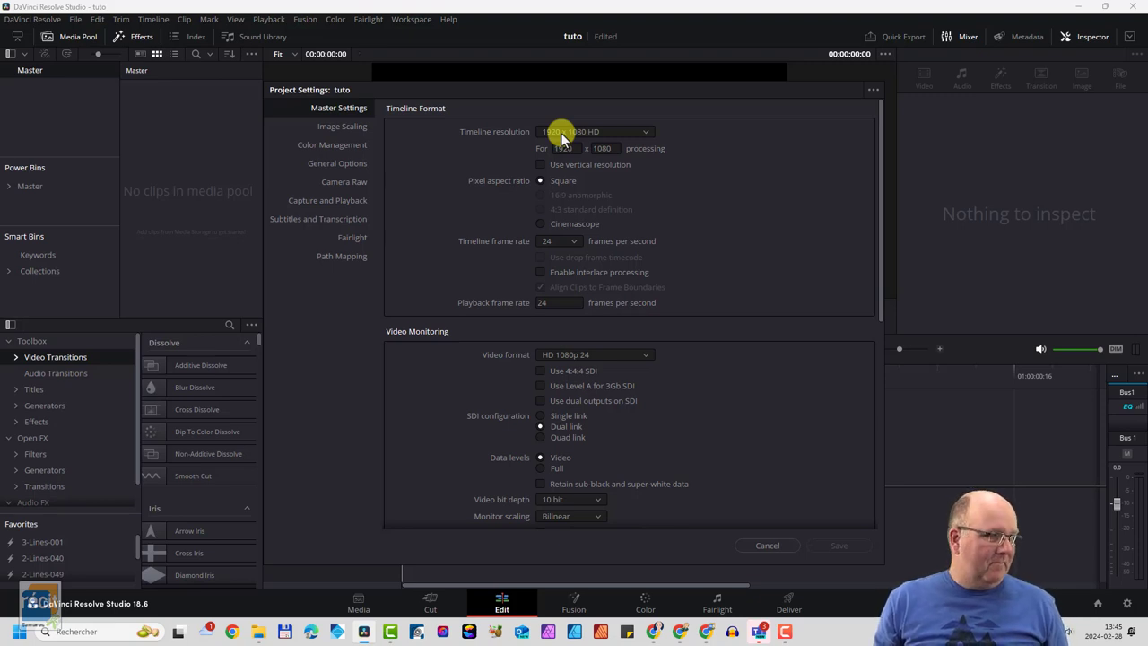
pyautogui.click(562, 135)
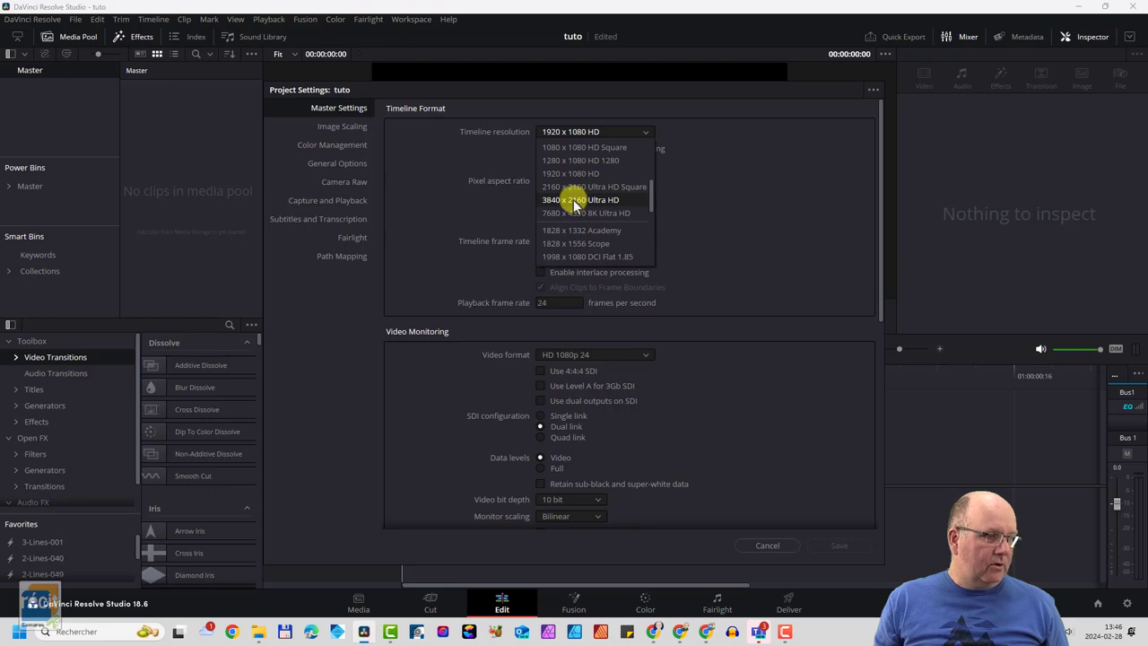
pyautogui.click(574, 201)
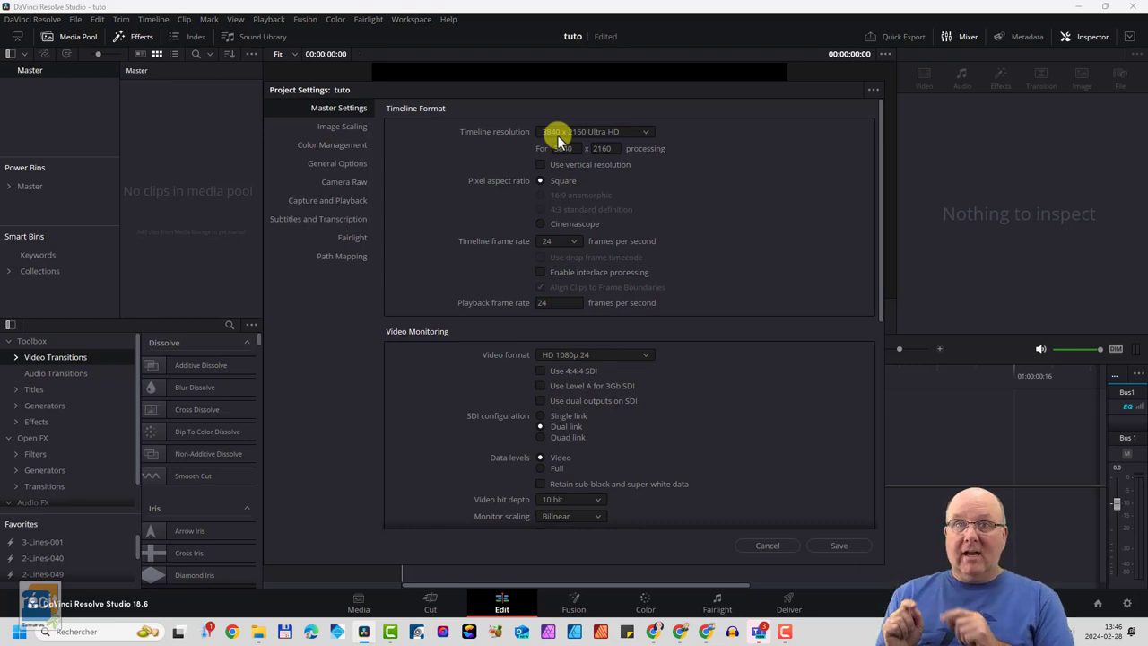
# Choose a 29.97 fps timeline frame rate and save, then reopen Project Settings and cancel
pyautogui.click(553, 244)
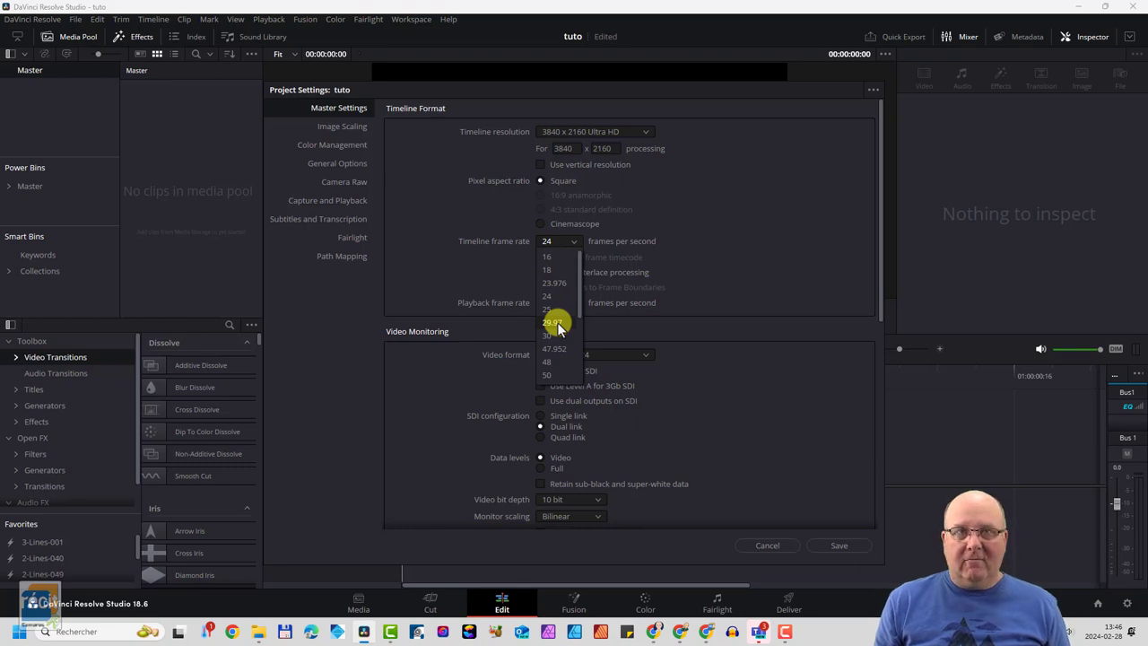
pyautogui.click(556, 324)
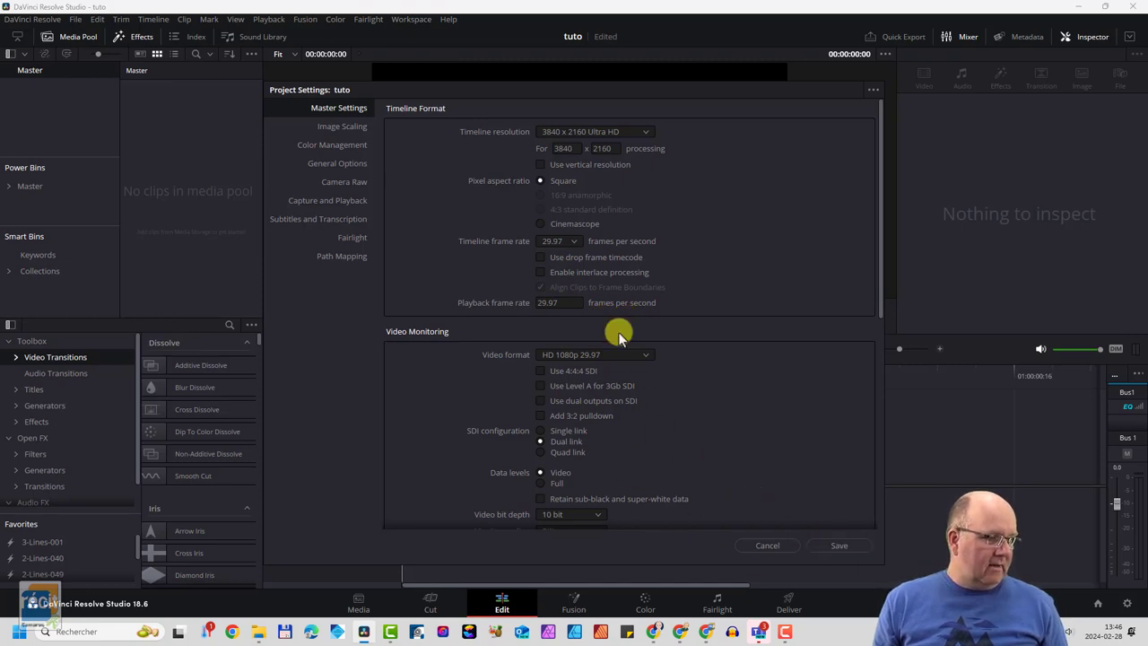
pyautogui.click(838, 545)
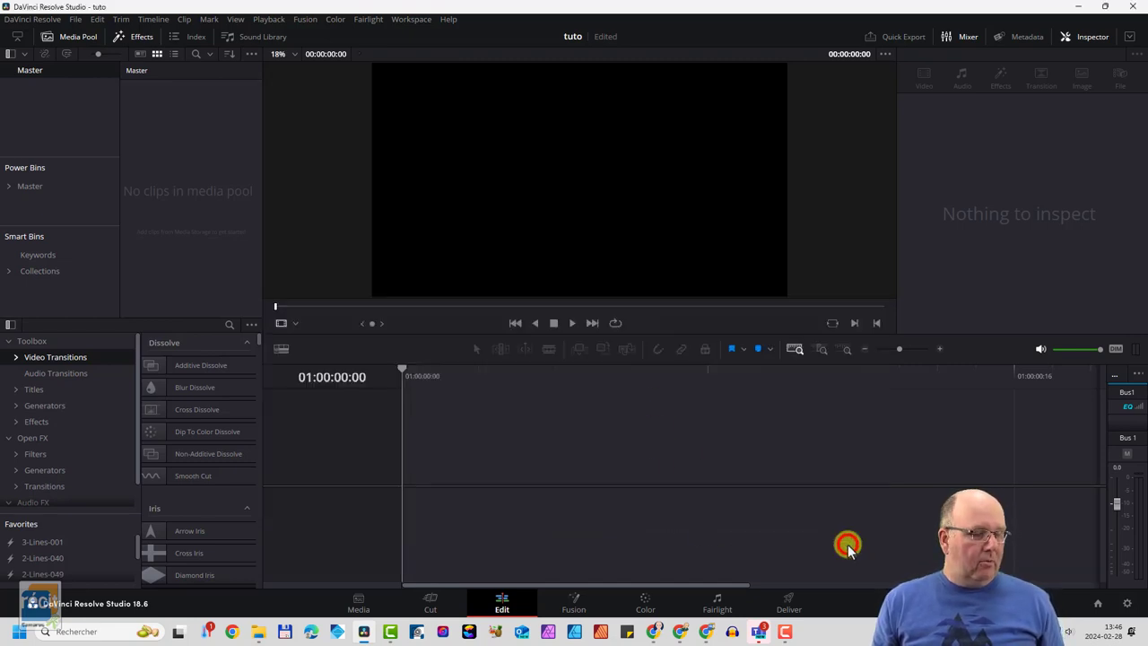
pyautogui.click(1128, 608)
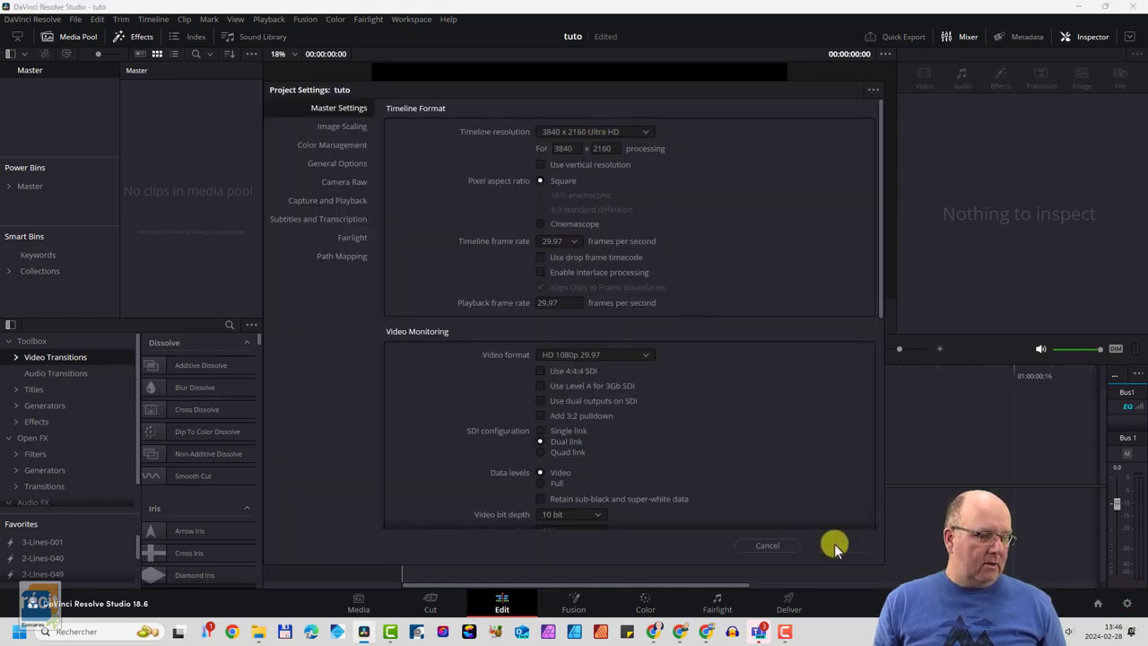
pyautogui.click(781, 546)
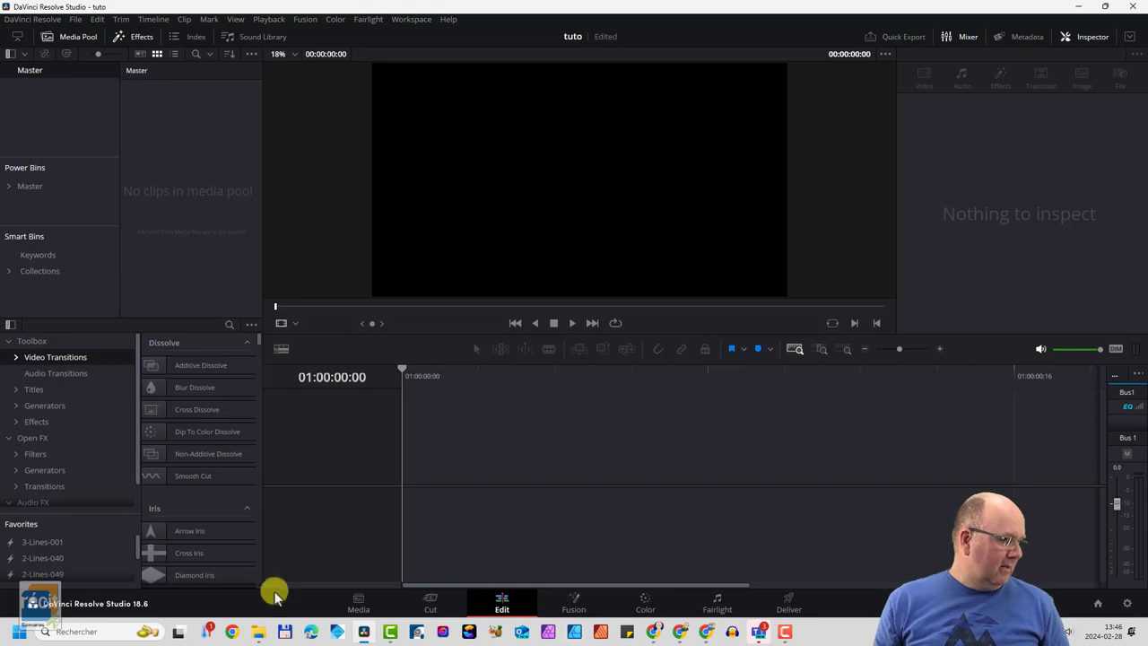
pyautogui.click(258, 633)
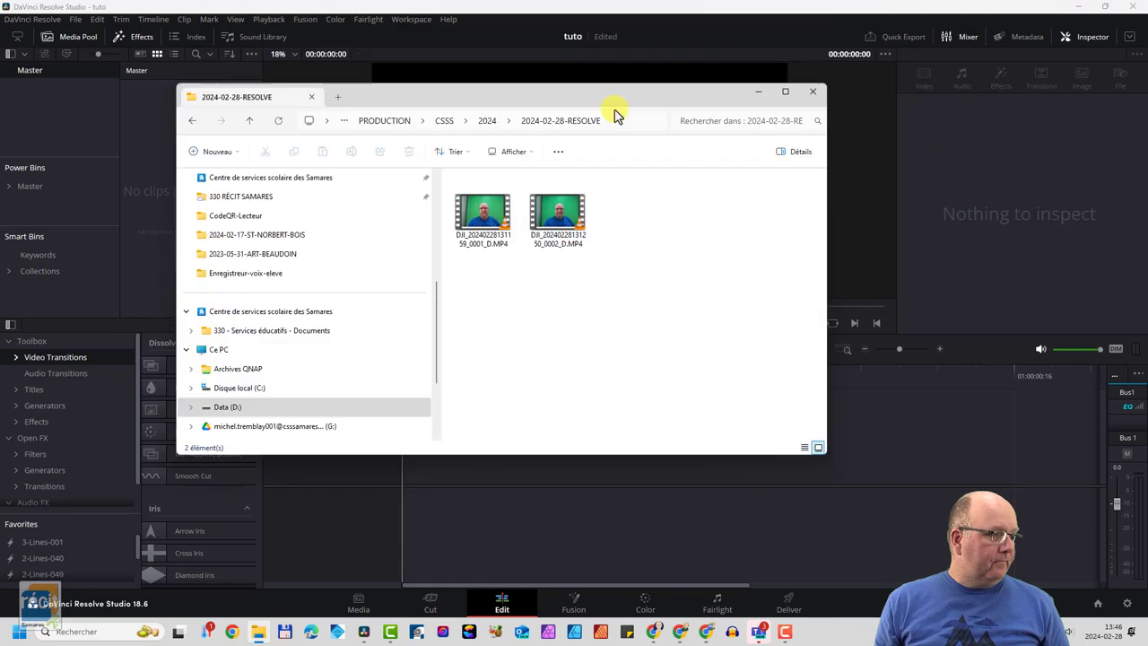
pyautogui.moveTo(615, 113); pyautogui.dragTo(785, 173)
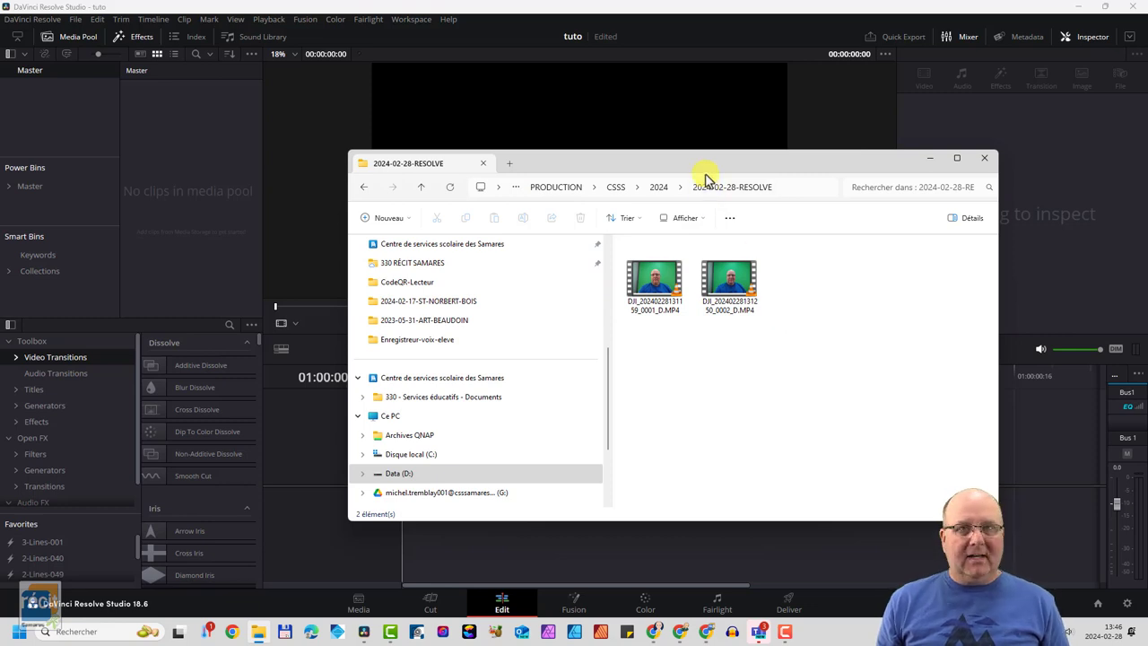
pyautogui.moveTo(659, 163); pyautogui.dragTo(751, 117)
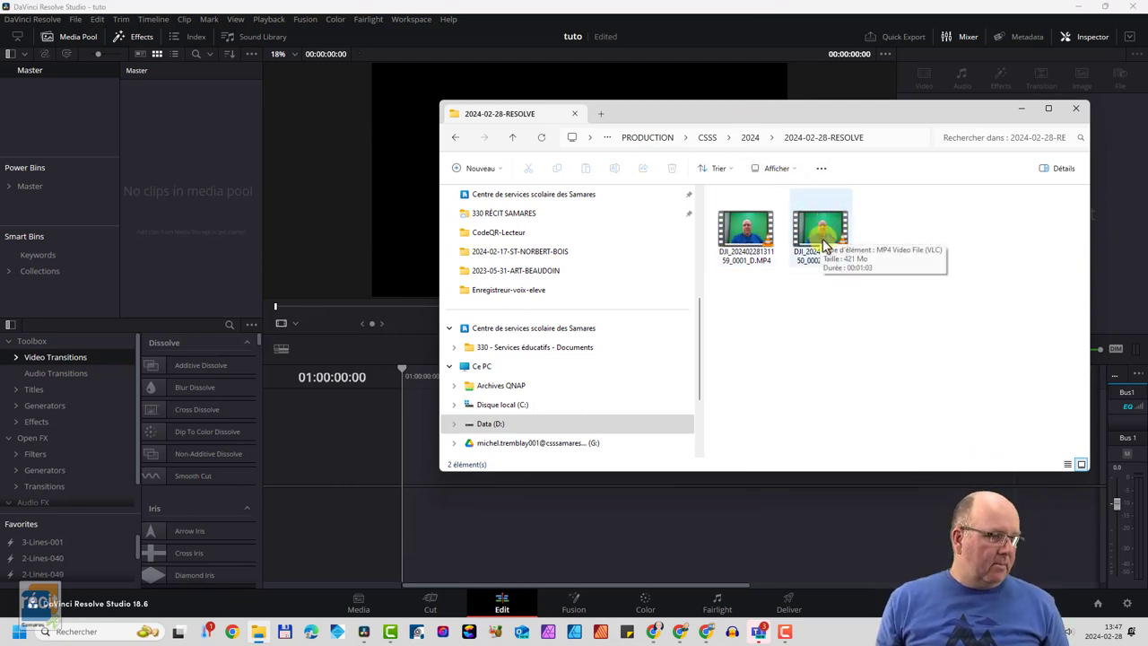
pyautogui.moveTo(827, 236); pyautogui.dragTo(174, 226)
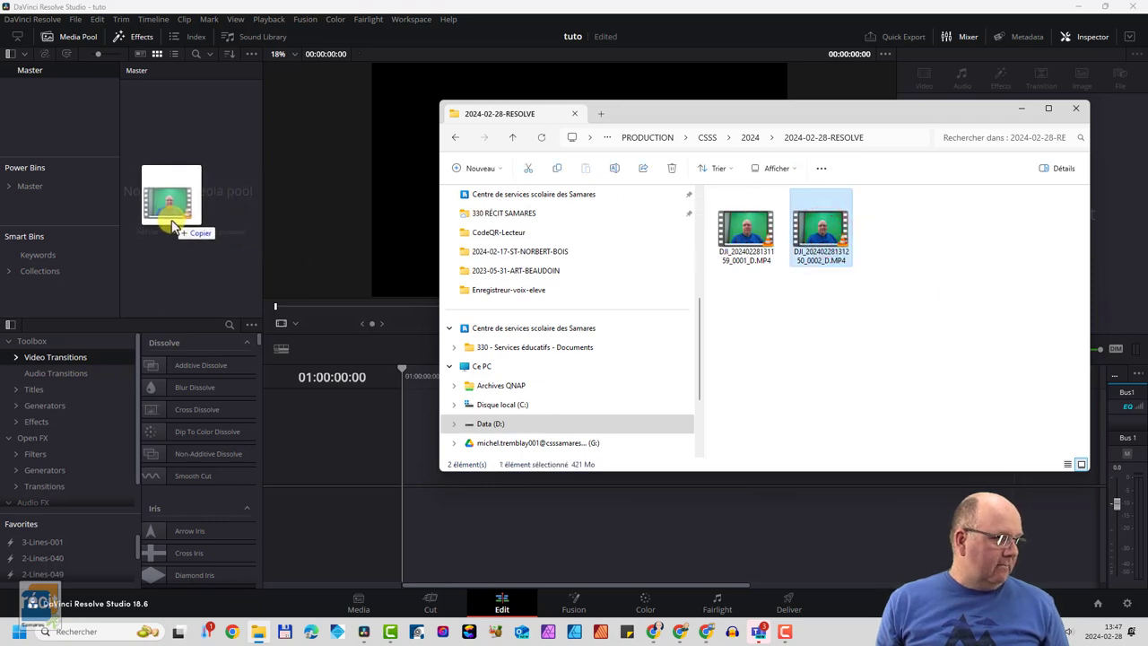
pyautogui.moveTo(174, 226)
pyautogui.mouseDown()
pyautogui.moveTo(411, 485)
pyautogui.moveTo(392, 483)
pyautogui.moveTo(397, 470)
pyautogui.mouseUp()
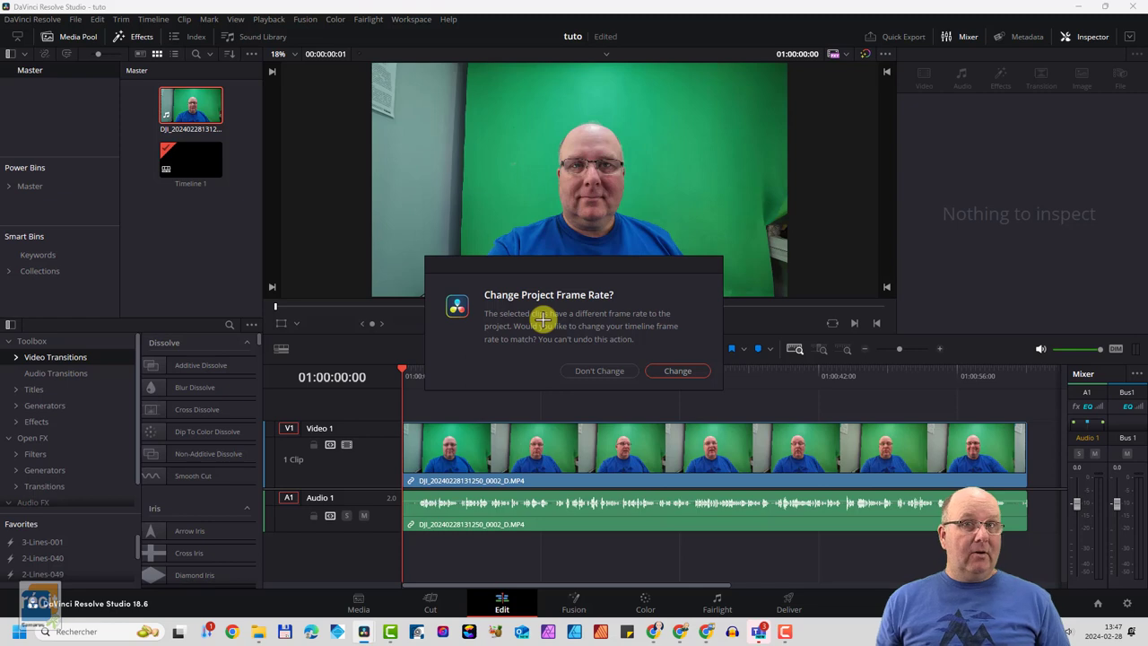
# Keep the project at 29.97 fps, then scrub and briefly play the DJI clip a few seconds in
pyautogui.click(607, 370)
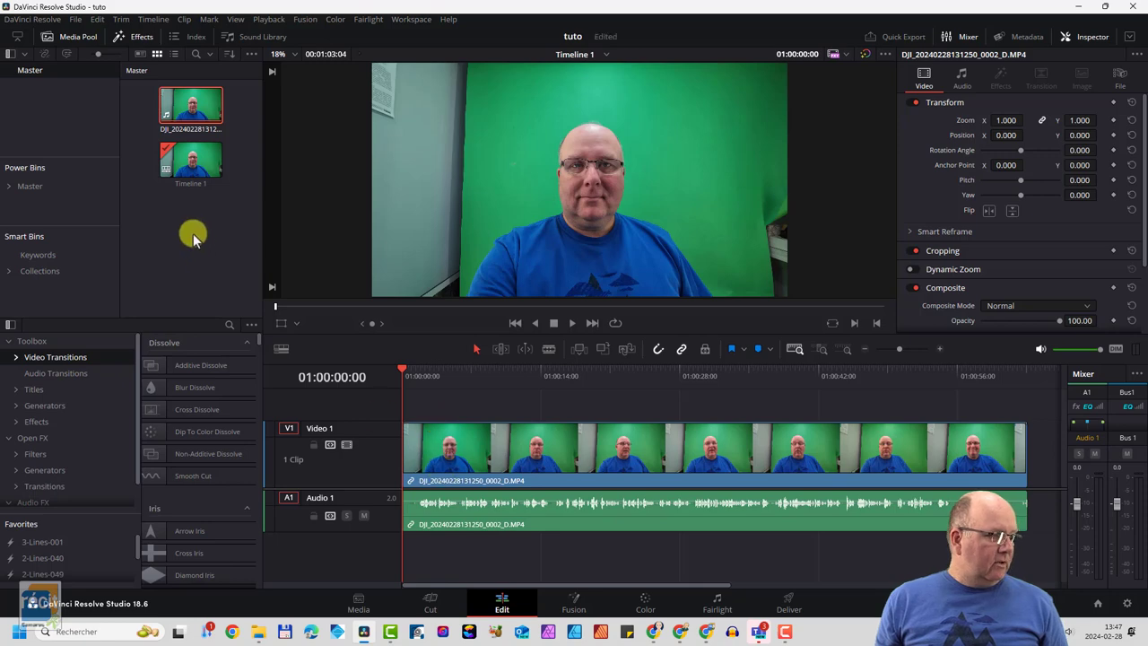
pyautogui.doubleClick(190, 108)
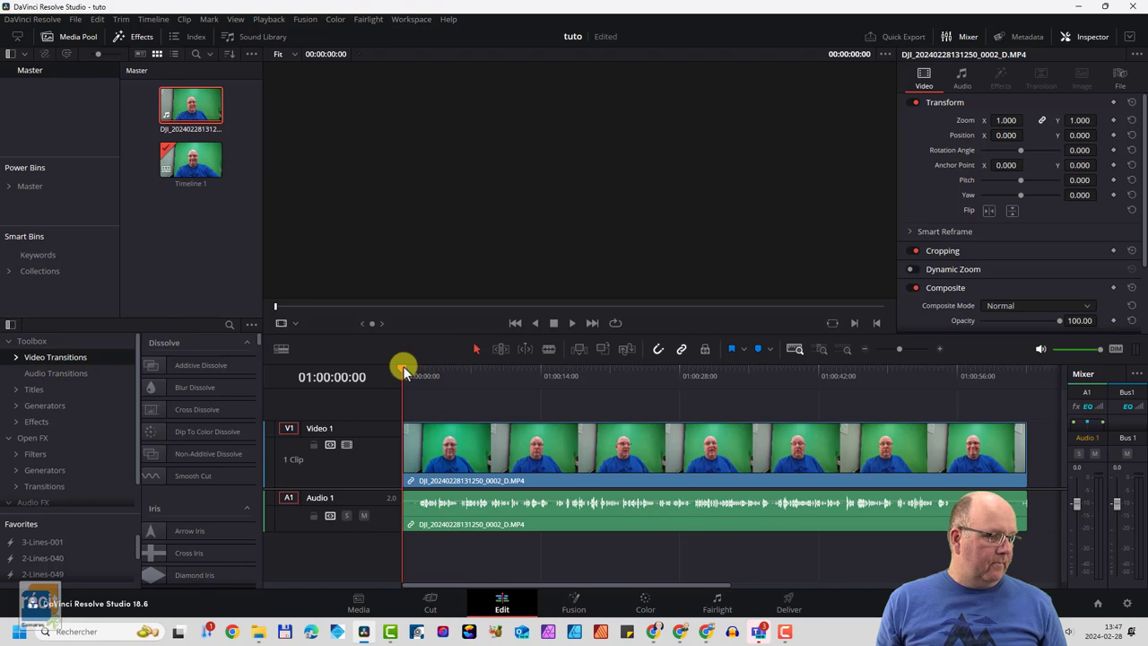
pyautogui.moveTo(403, 366)
pyautogui.mouseDown()
pyautogui.moveTo(900, 395)
pyautogui.moveTo(453, 422)
pyautogui.mouseUp()
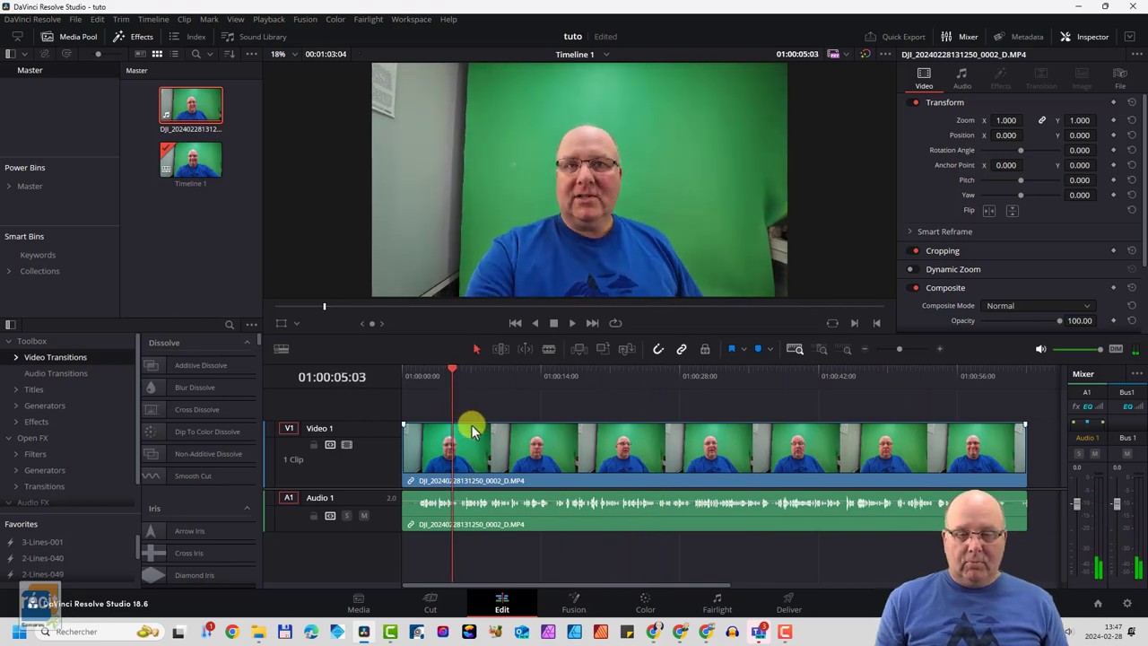
pyautogui.click(473, 431)
pyautogui.press('space')
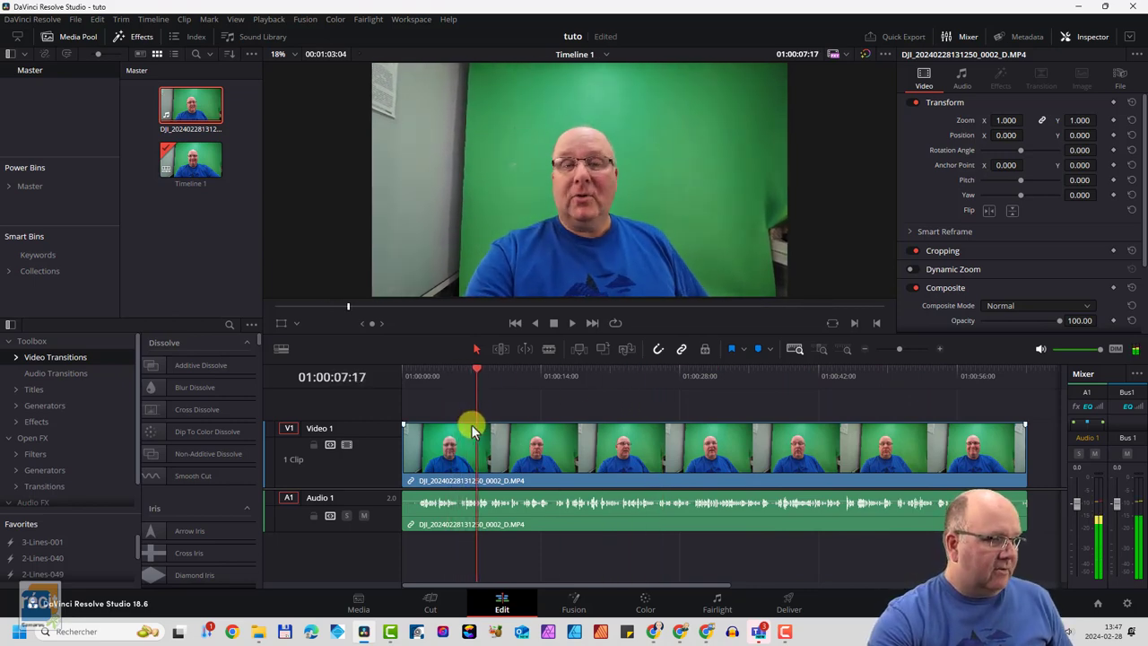
pyautogui.press('space')
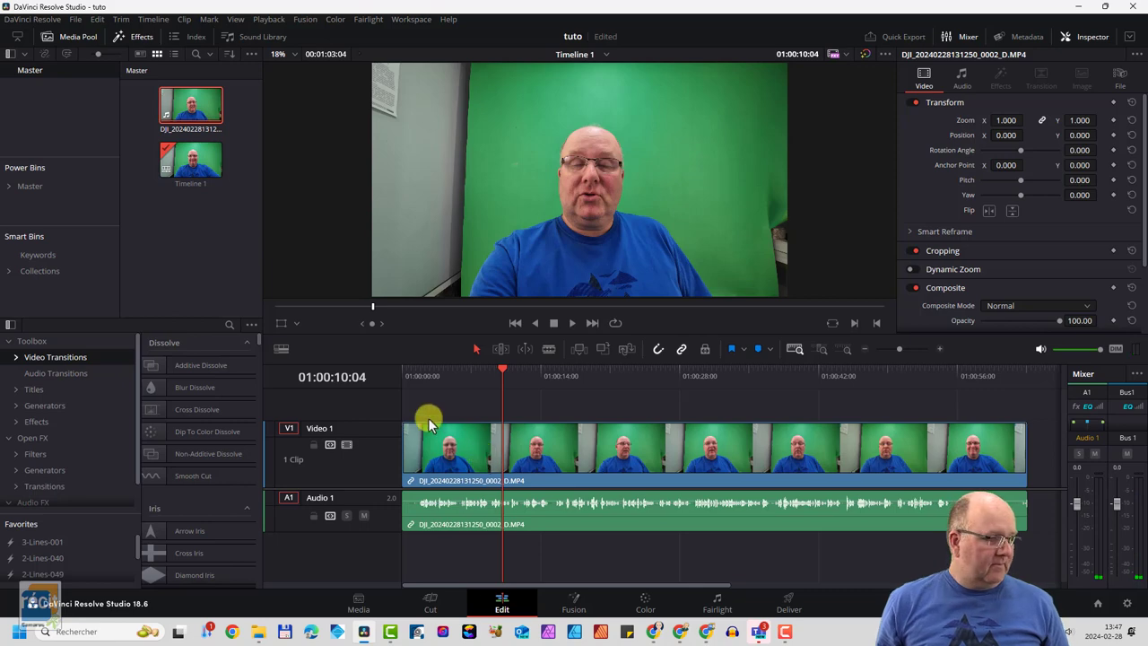
# Play the DJI clip again from the start of Timeline 1
pyautogui.click(408, 372)
pyautogui.moveTo(408, 371); pyautogui.dragTo(400, 374)
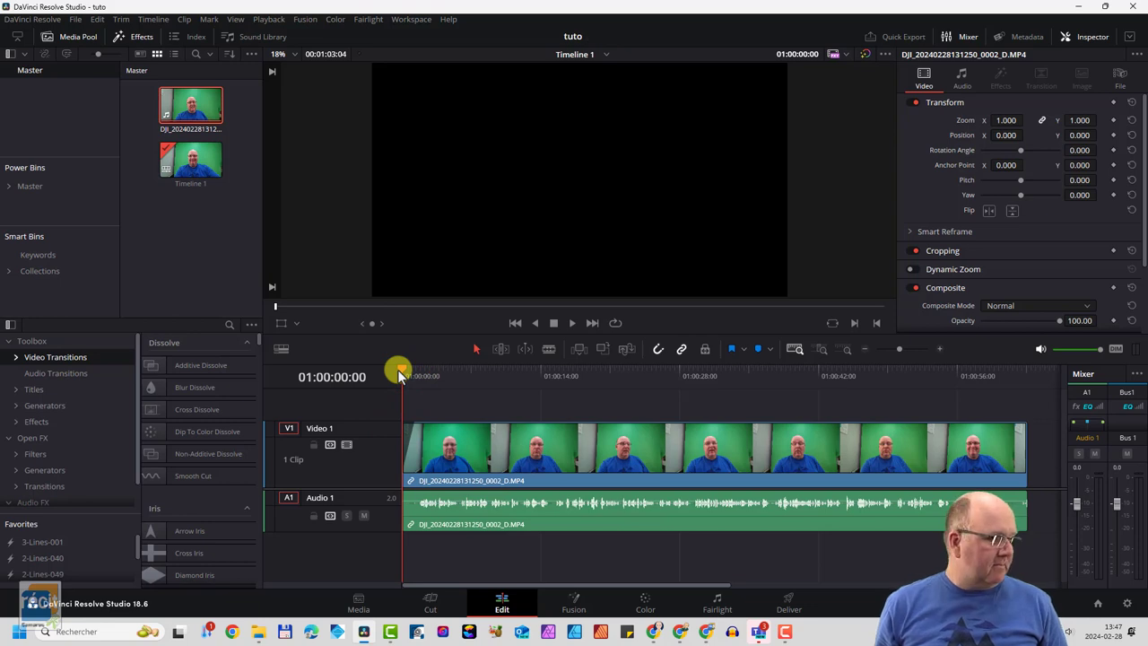
pyautogui.press('space')
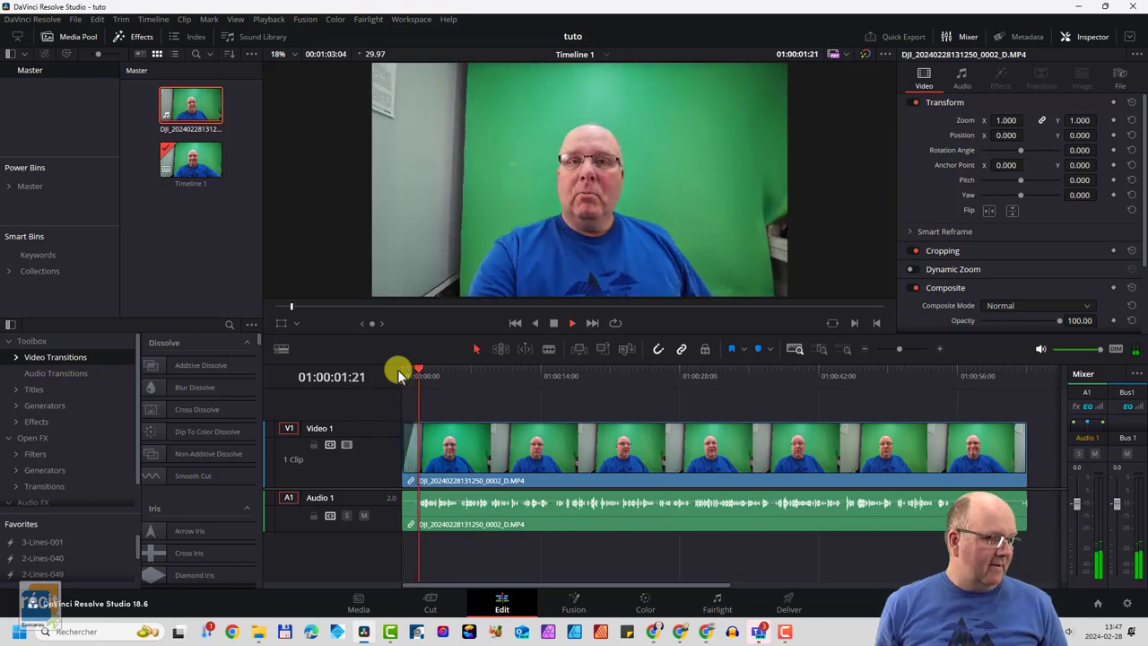
pyautogui.press('space')
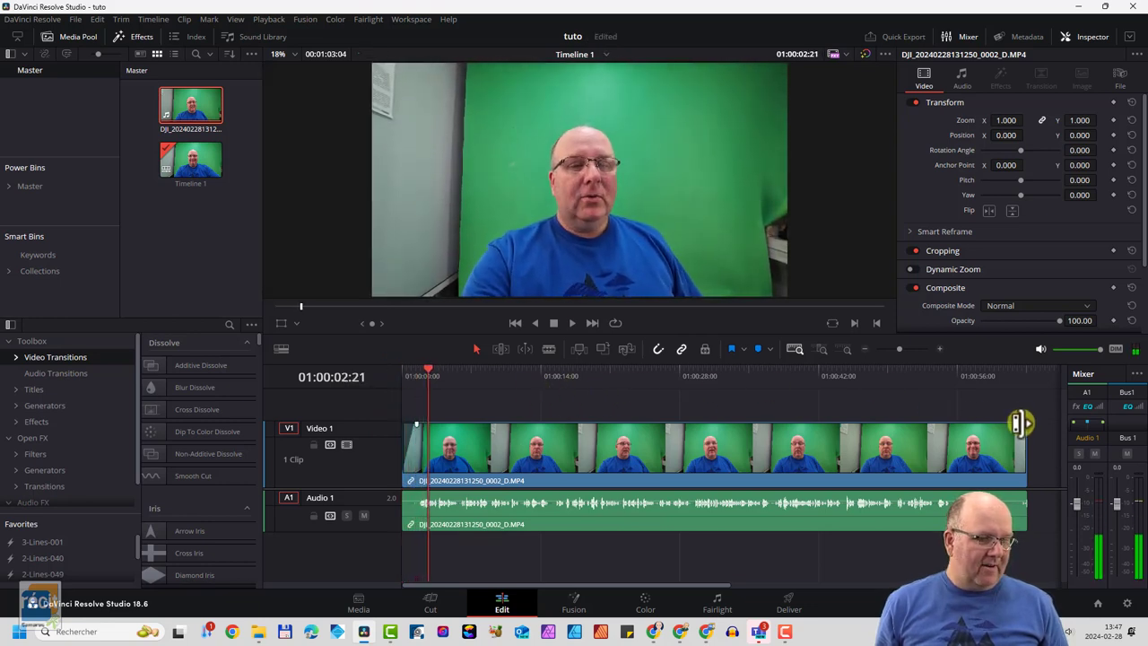
# Place a 1.5-second Additive Dissolve on the start of the V1 green-screen clip
pyautogui.moveTo(1023, 428); pyautogui.dragTo(1012, 436)
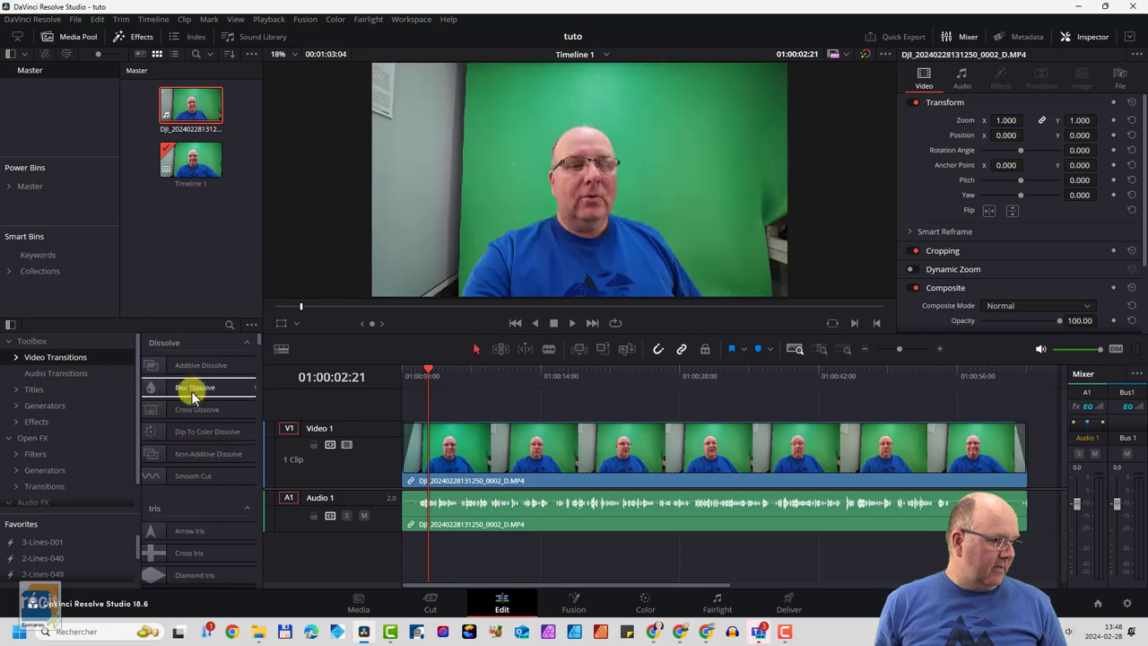
pyautogui.moveTo(193, 368); pyautogui.dragTo(406, 454)
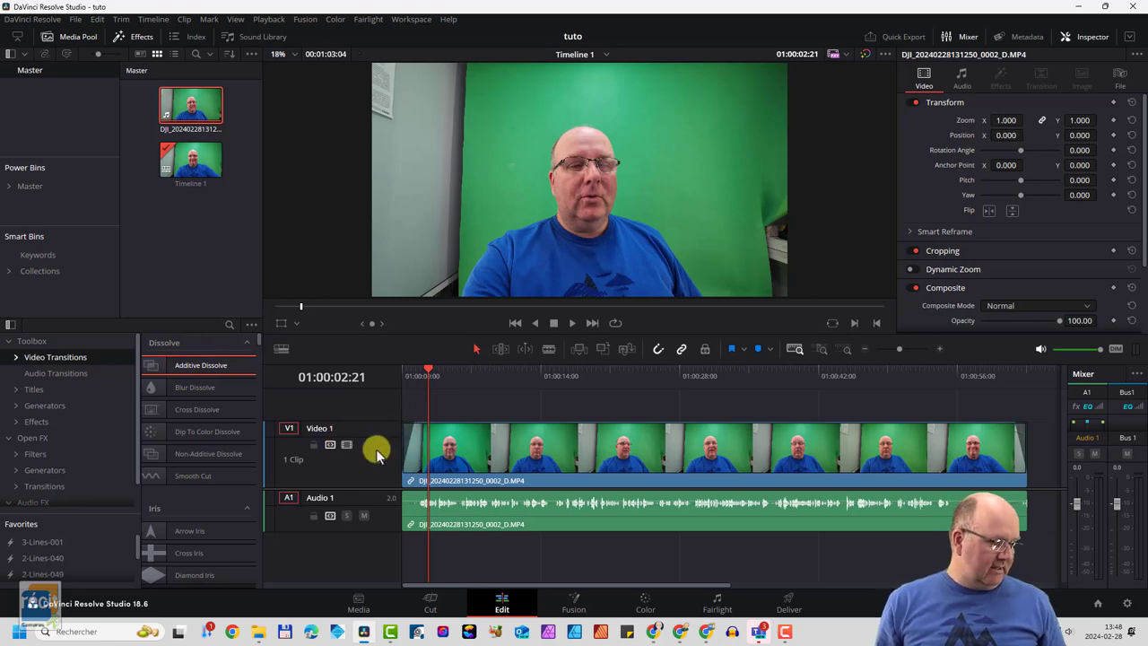
pyautogui.scroll(3, 449, 449)
pyautogui.scroll(3, 444, 451)
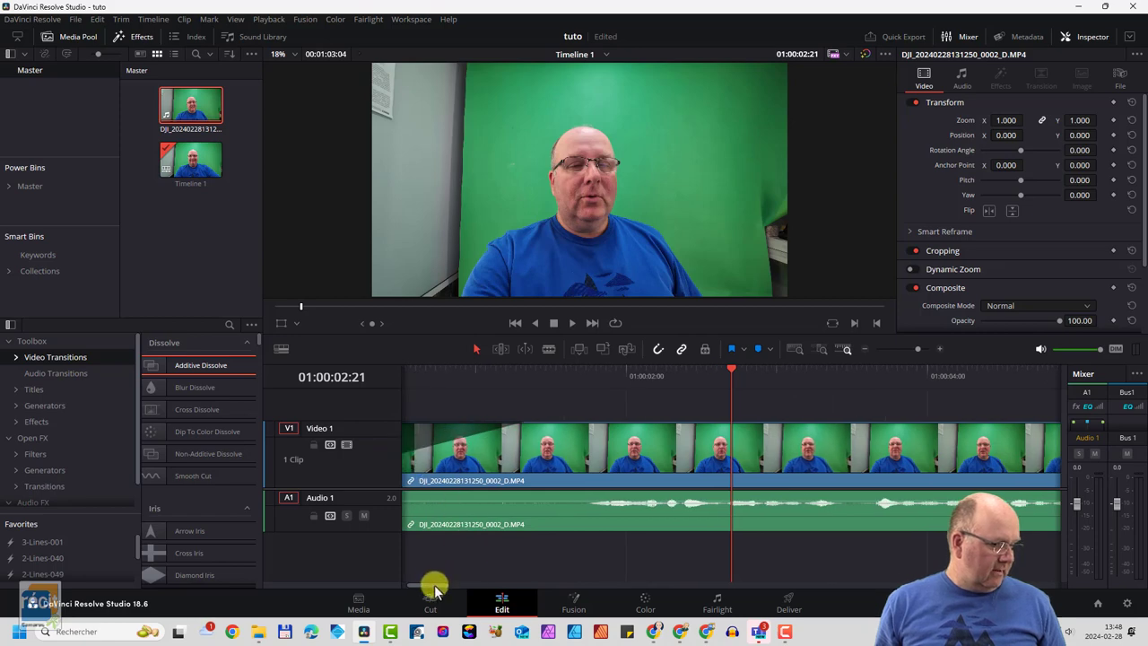
pyautogui.moveTo(434, 585); pyautogui.dragTo(385, 588)
pyautogui.moveTo(190, 365)
pyautogui.mouseDown()
pyautogui.moveTo(326, 389)
pyautogui.moveTo(413, 471)
pyautogui.moveTo(603, 421)
pyautogui.mouseUp()
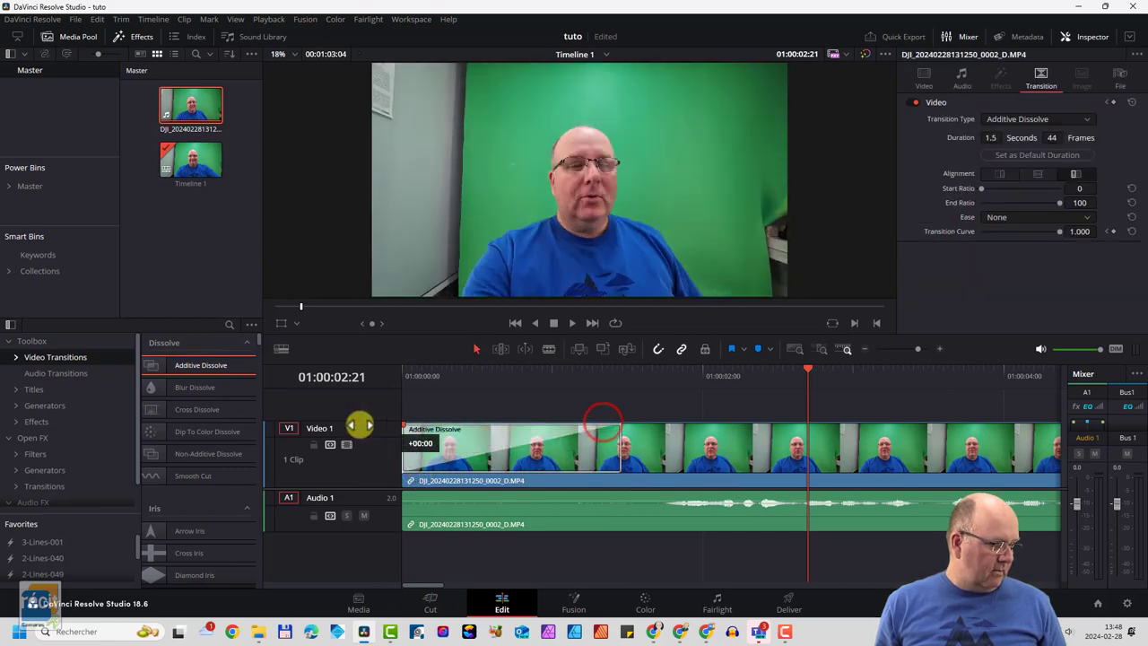
# Play the new fade-in from the timeline start, then zoom the timeline to fit
pyautogui.click(432, 375)
pyautogui.press('space')
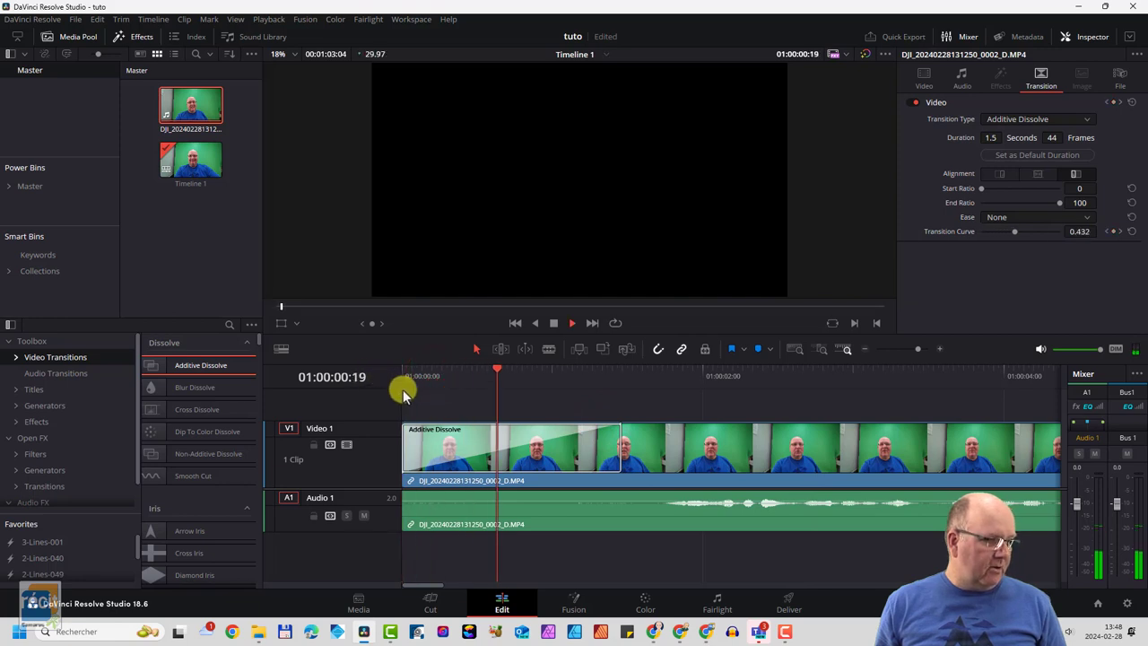
pyautogui.press('space')
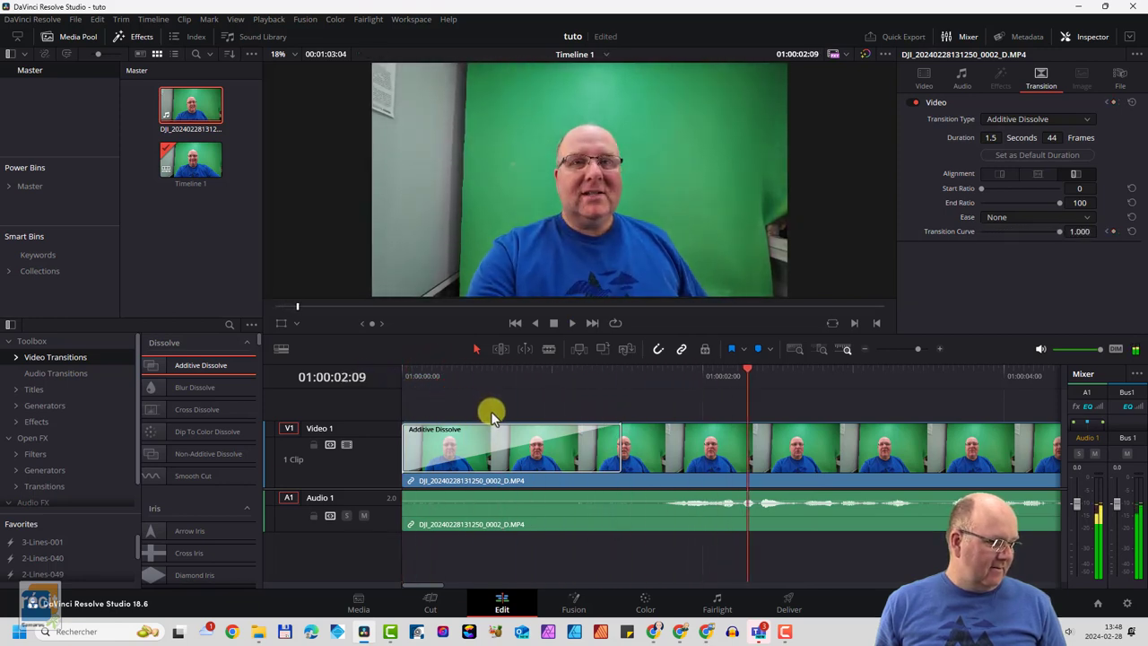
pyautogui.scroll(-1, 502, 437)
pyautogui.scroll(-6, 503, 437)
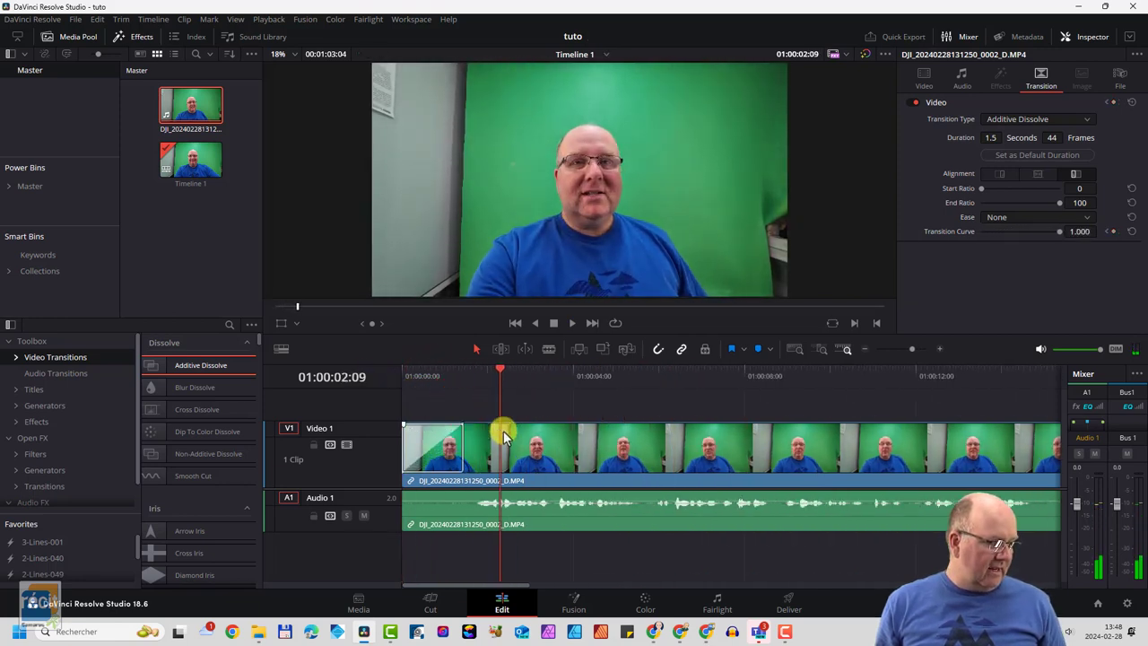
pyautogui.click(793, 350)
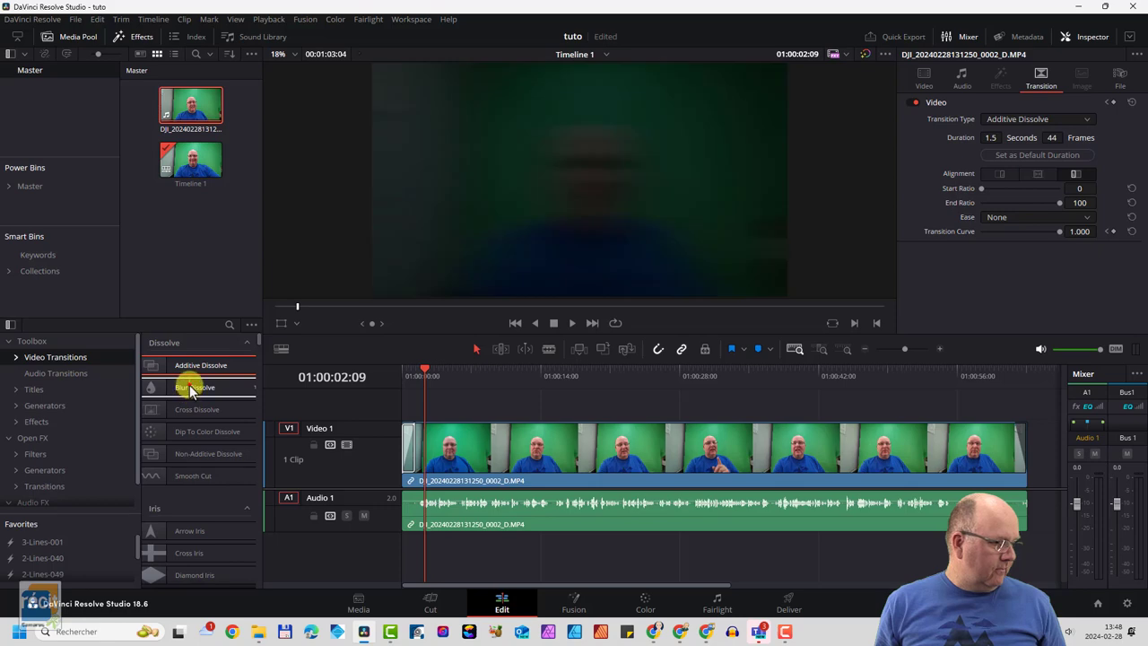
# Add a 1.3-second (39-frame) Blur Dissolve to the end of the clip
pyautogui.moveTo(190, 394); pyautogui.dragTo(967, 436)
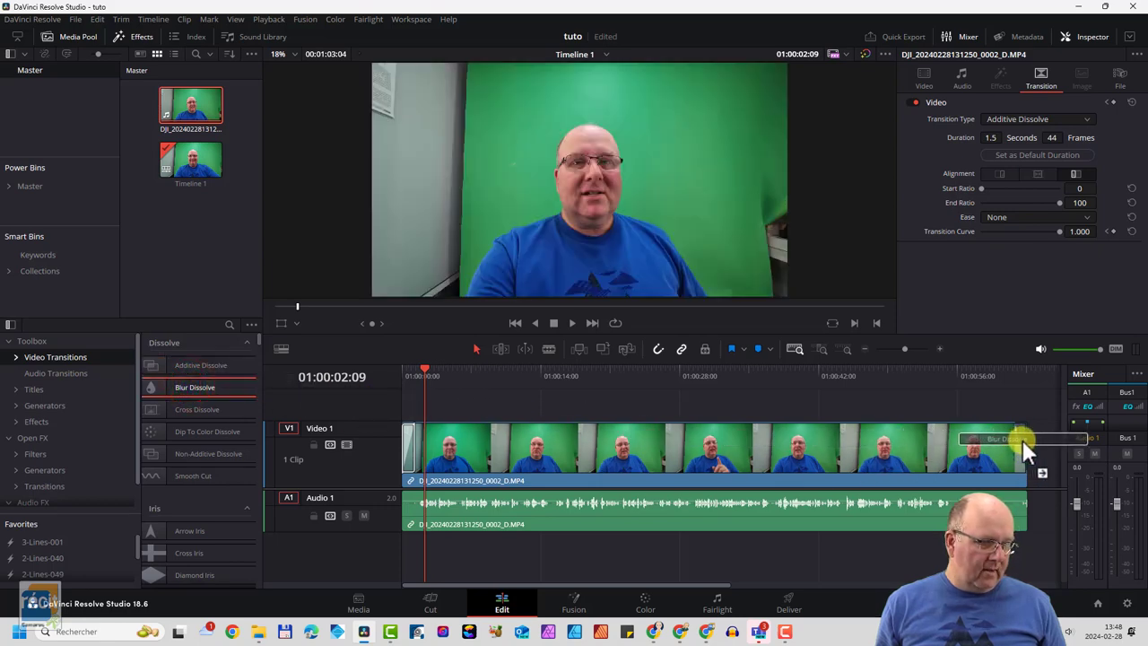
pyautogui.moveTo(1011, 440); pyautogui.dragTo(1022, 442)
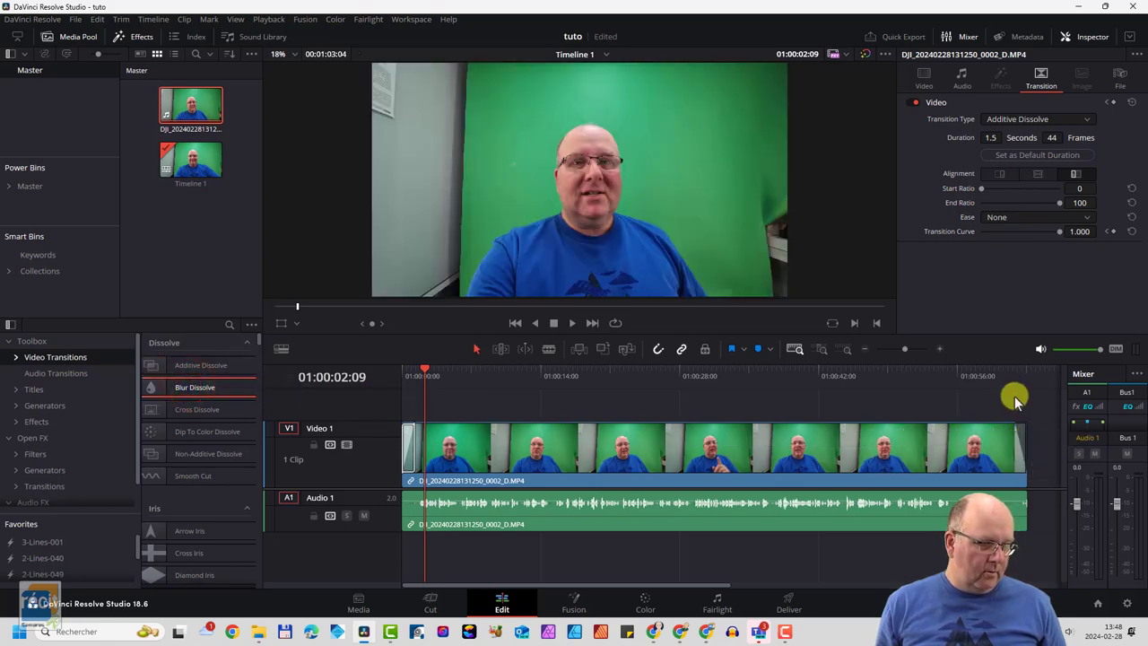
pyautogui.click(1025, 372)
pyautogui.hotkey('ctrl', '=')
pyautogui.hotkey('ctrl', '=')
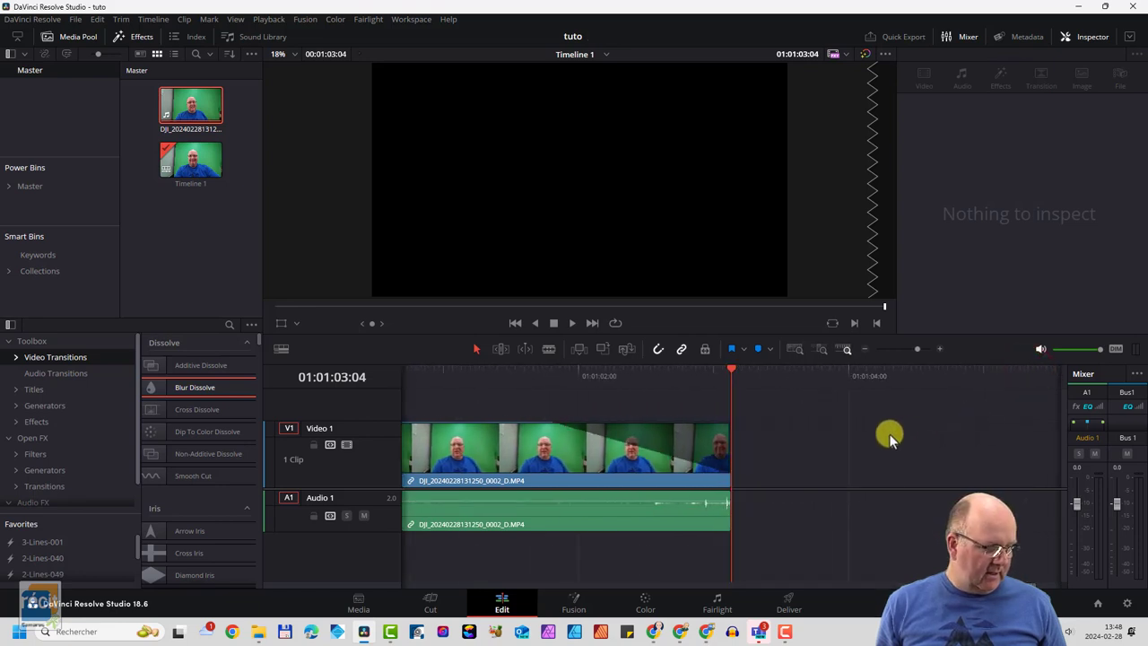
pyautogui.hotkey('ctrl', '=')
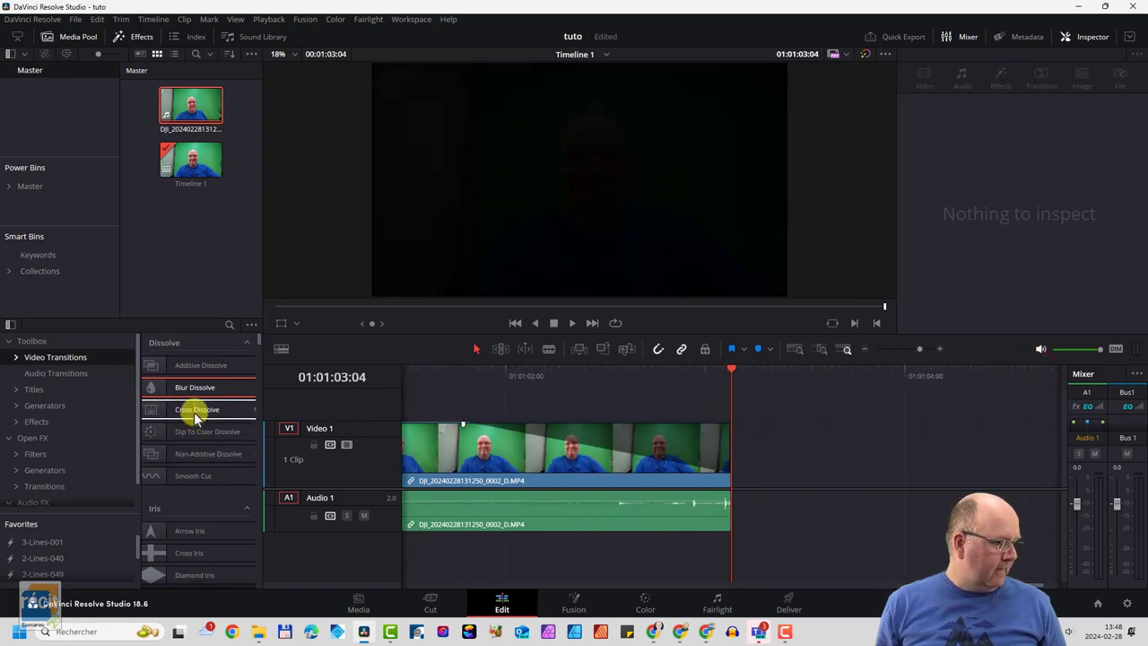
pyautogui.moveTo(189, 387)
pyautogui.mouseDown()
pyautogui.moveTo(715, 440)
pyautogui.moveTo(451, 431)
pyautogui.mouseUp()
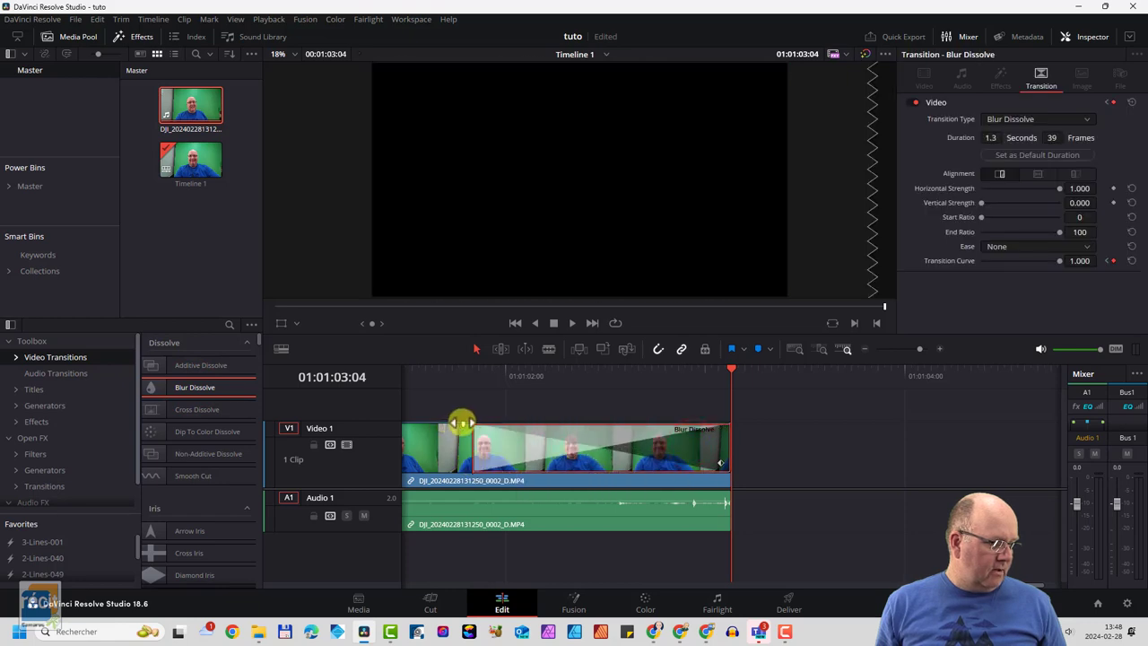
# Zoom the timeline to fit and play the clip to check the fade-in and fade-out
pyautogui.click(460, 418)
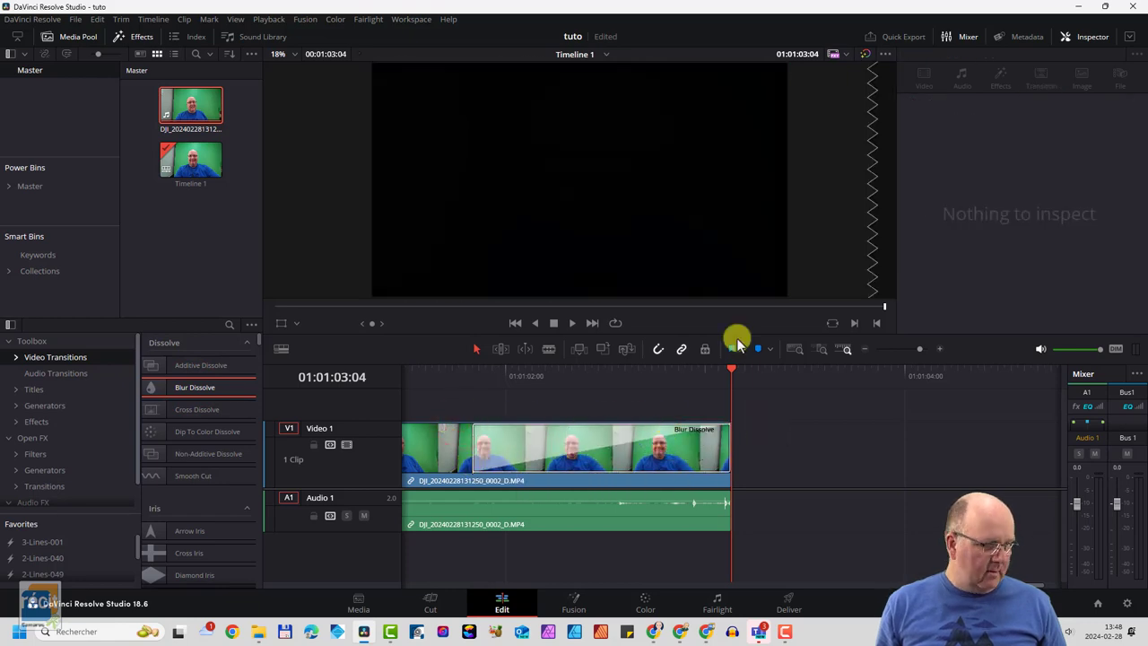
pyautogui.click(793, 349)
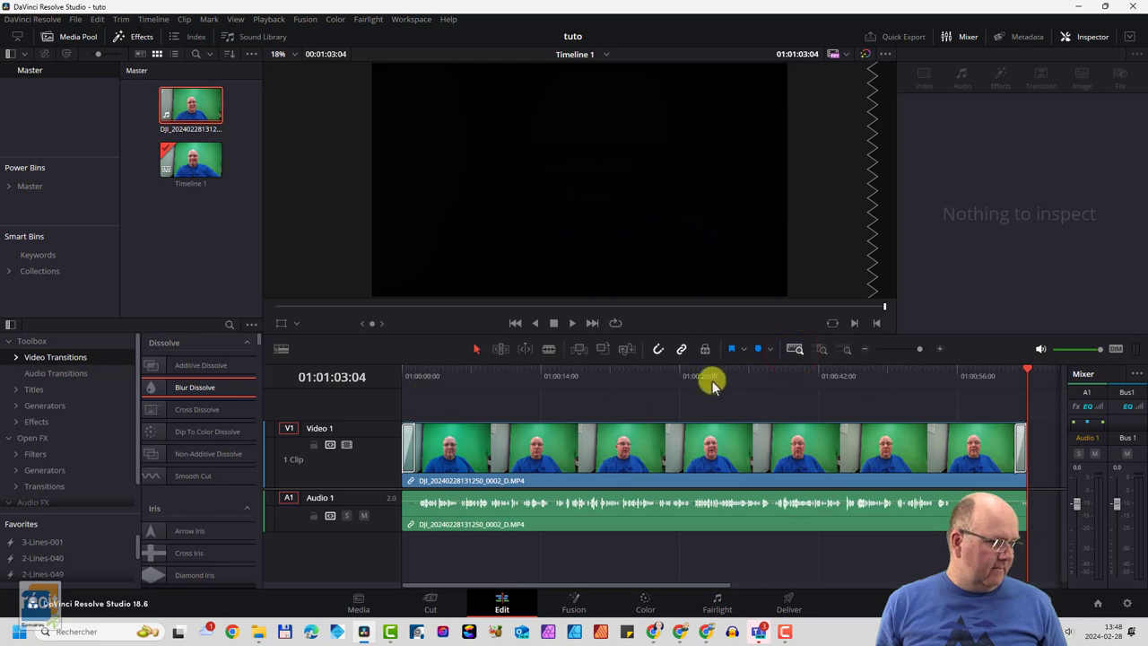
pyautogui.click(995, 375)
pyautogui.press('space')
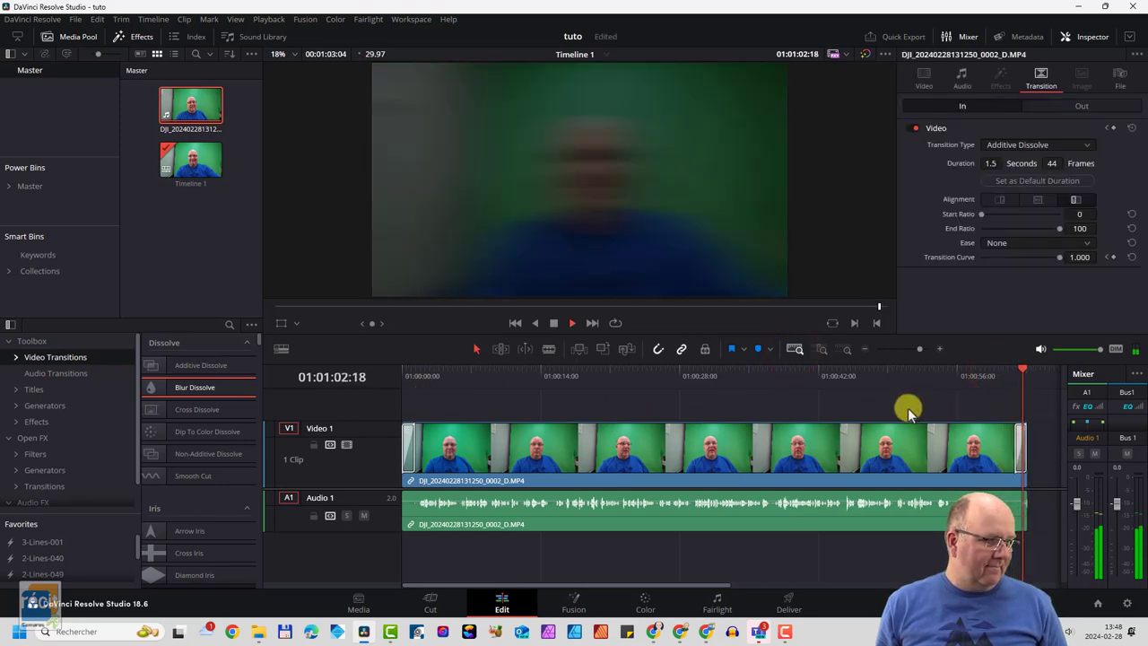
pyautogui.click(905, 407)
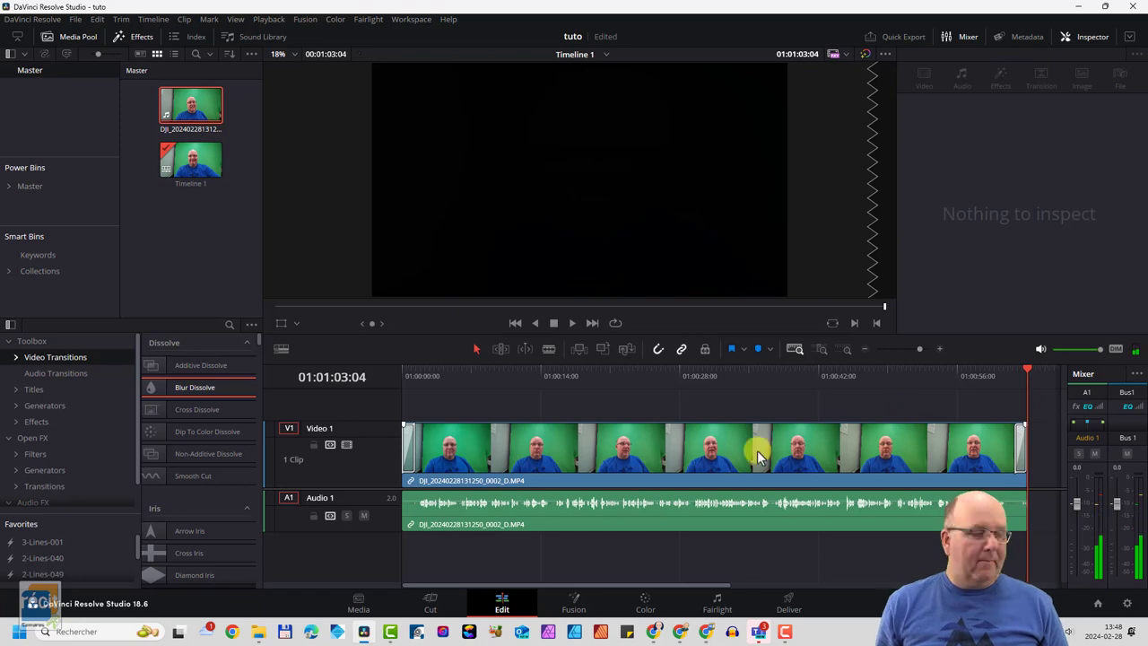
# Blade-cut the clip at 01:00:18:20 and 01:00:25:06, then select the short middle clip
pyautogui.moveTo(518, 372); pyautogui.dragTo(586, 377)
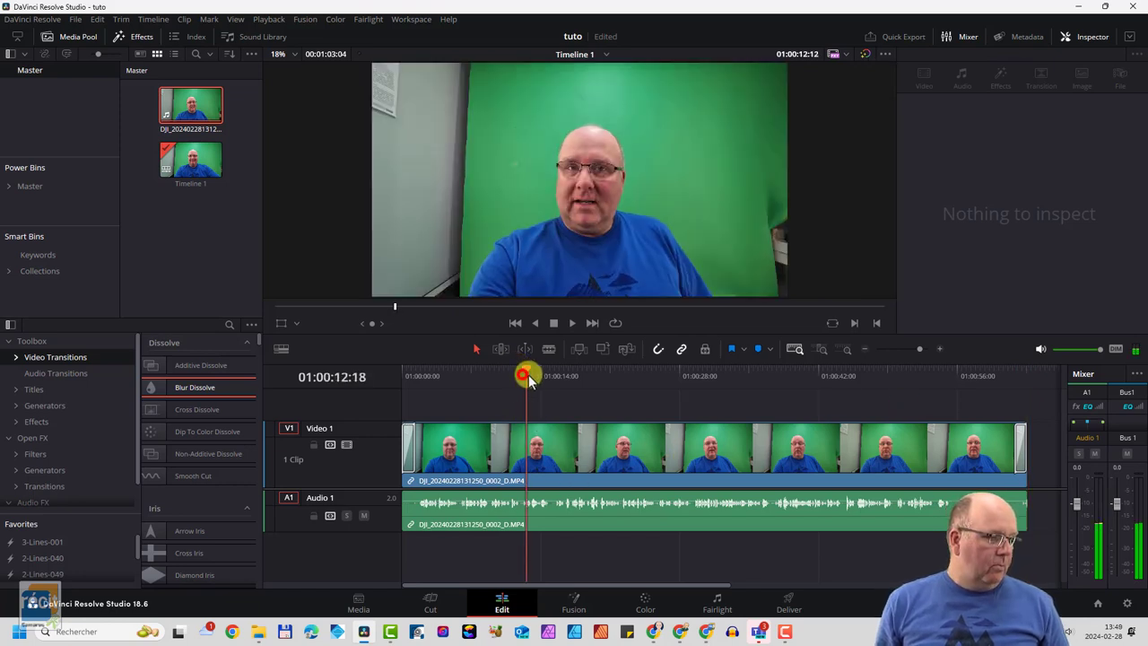
pyautogui.click(570, 448)
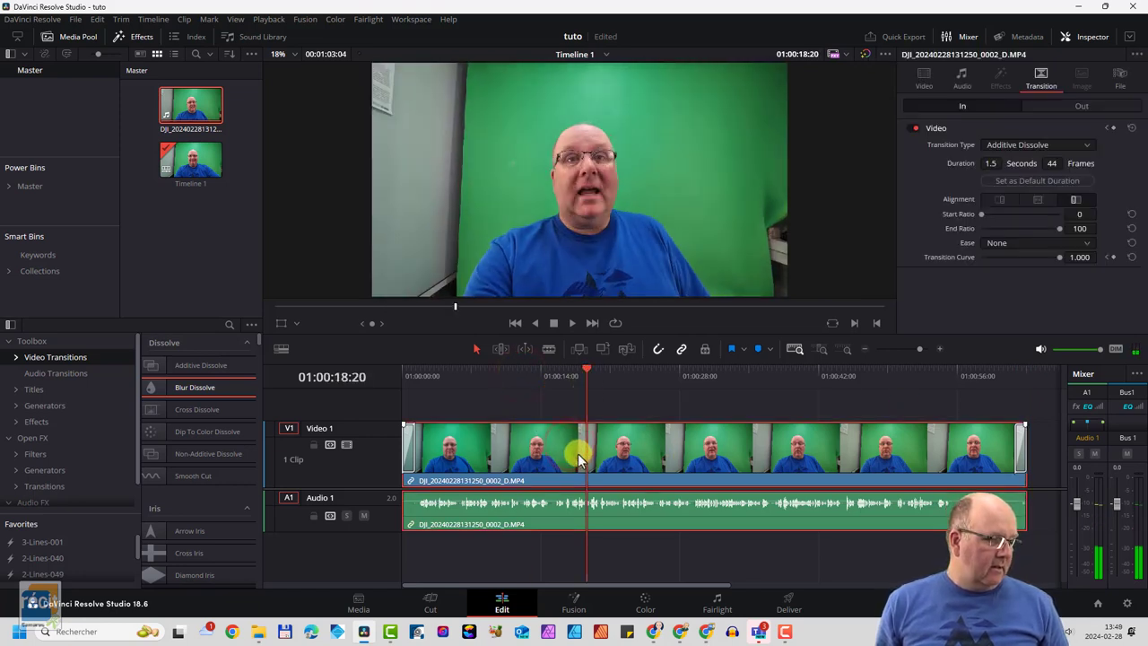
pyautogui.click(549, 350)
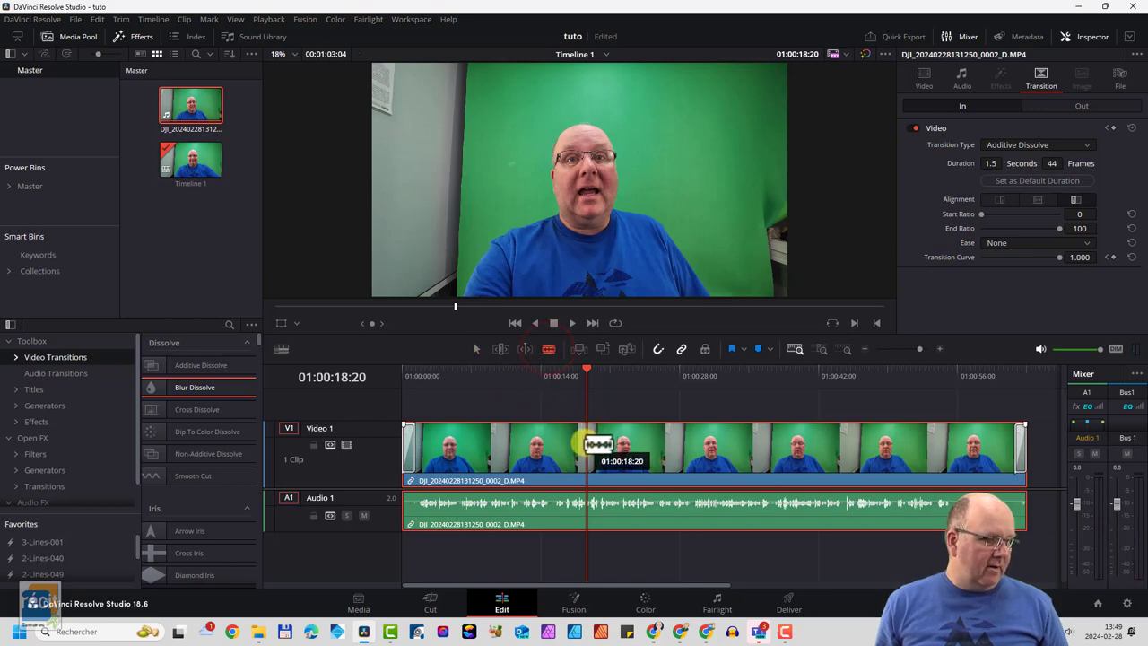
pyautogui.click(584, 441)
pyautogui.moveTo(588, 370); pyautogui.dragTo(651, 374)
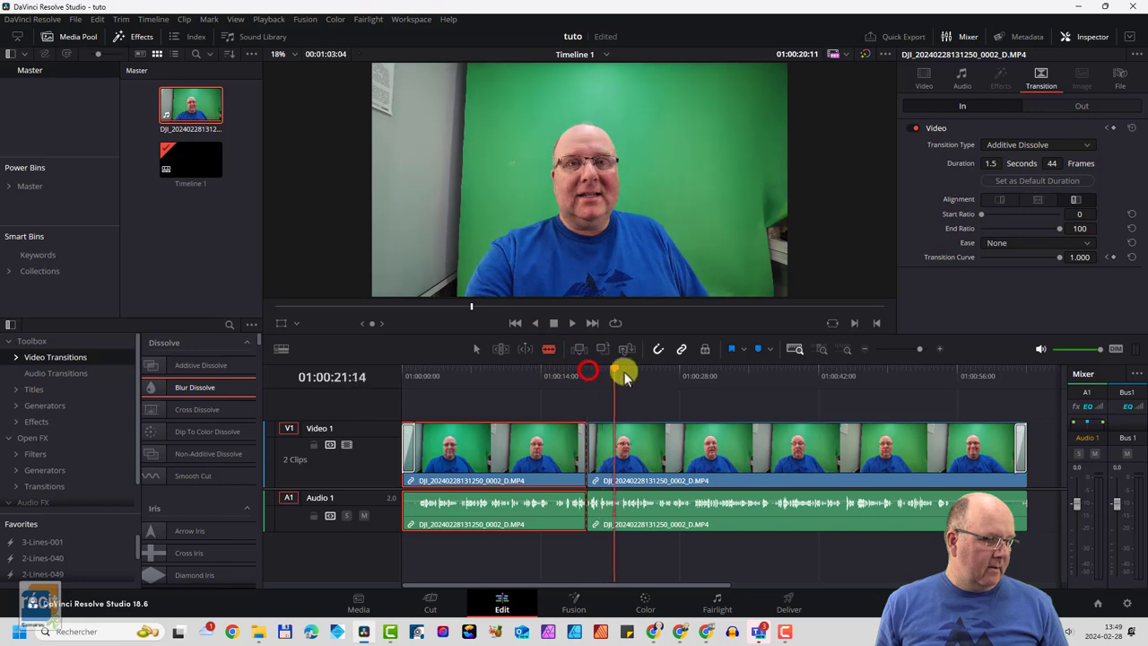
pyautogui.click(549, 349)
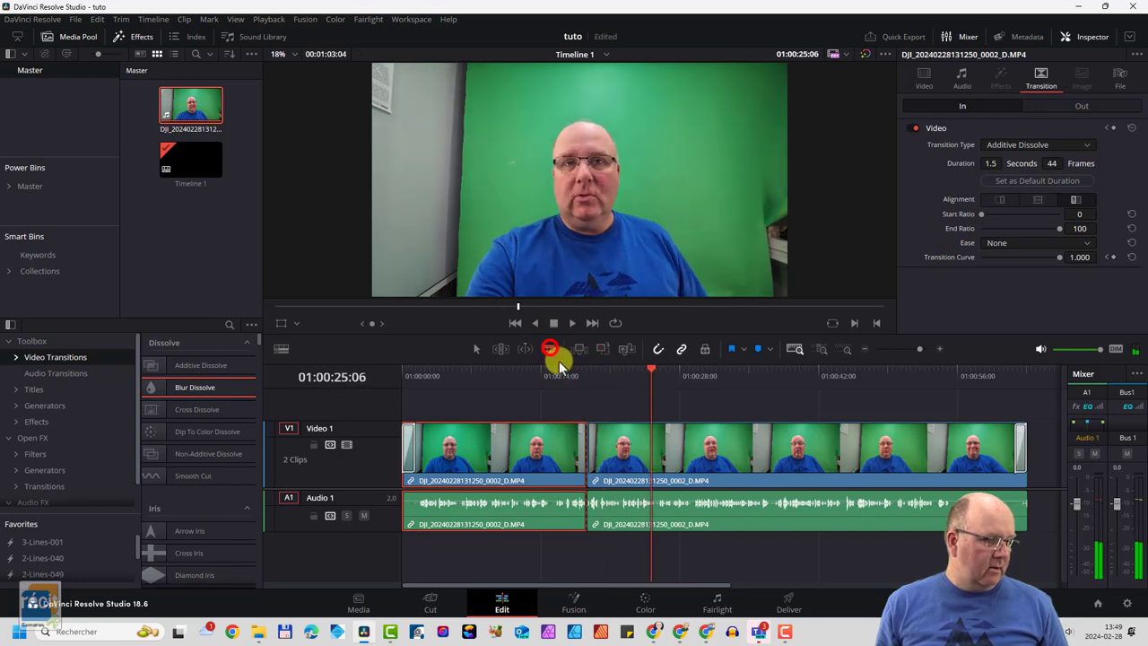
pyautogui.click(649, 448)
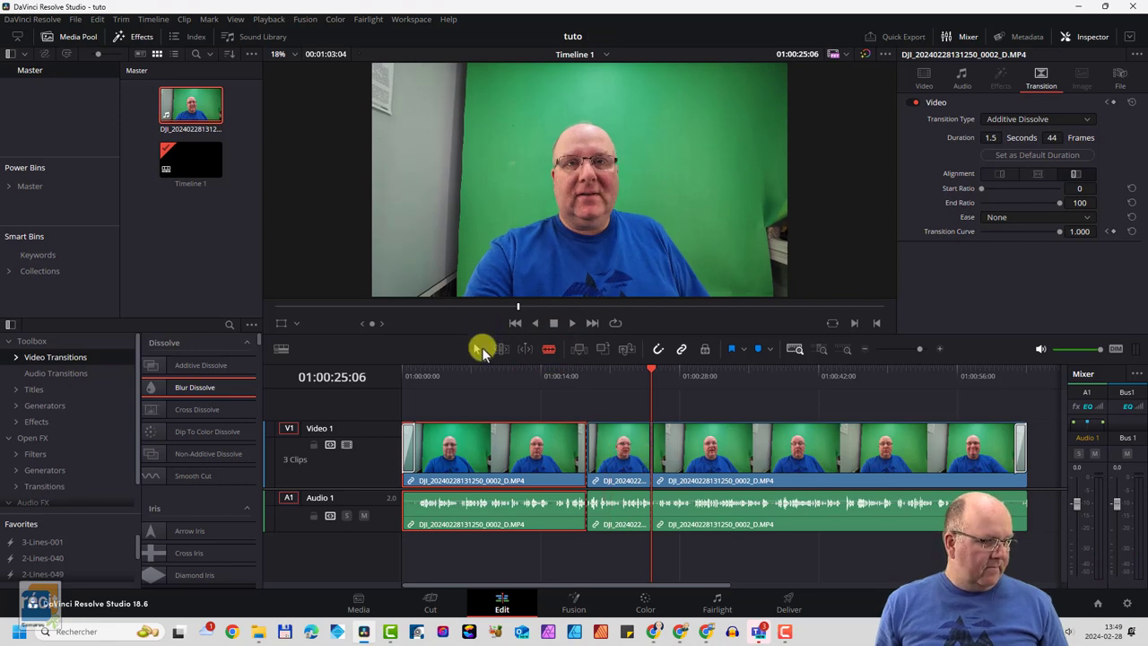
pyautogui.click(477, 350)
pyautogui.click(621, 456)
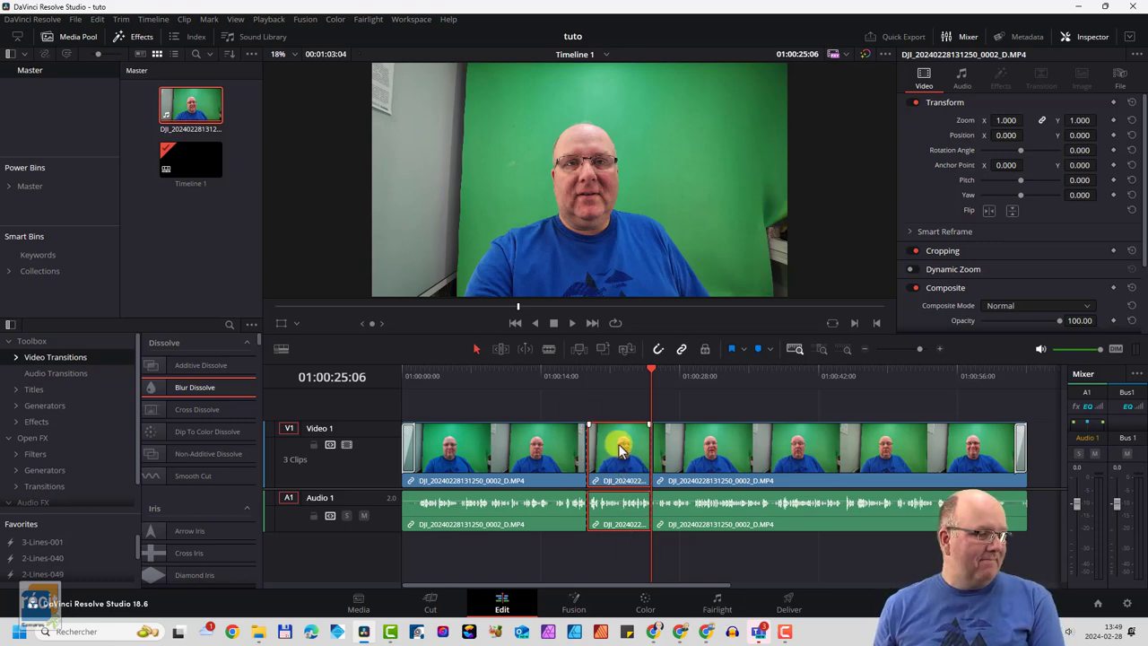
# Try ripple-deleting and gap-deleting the middle clip, undoing after each attempt
pyautogui.press('Delete')
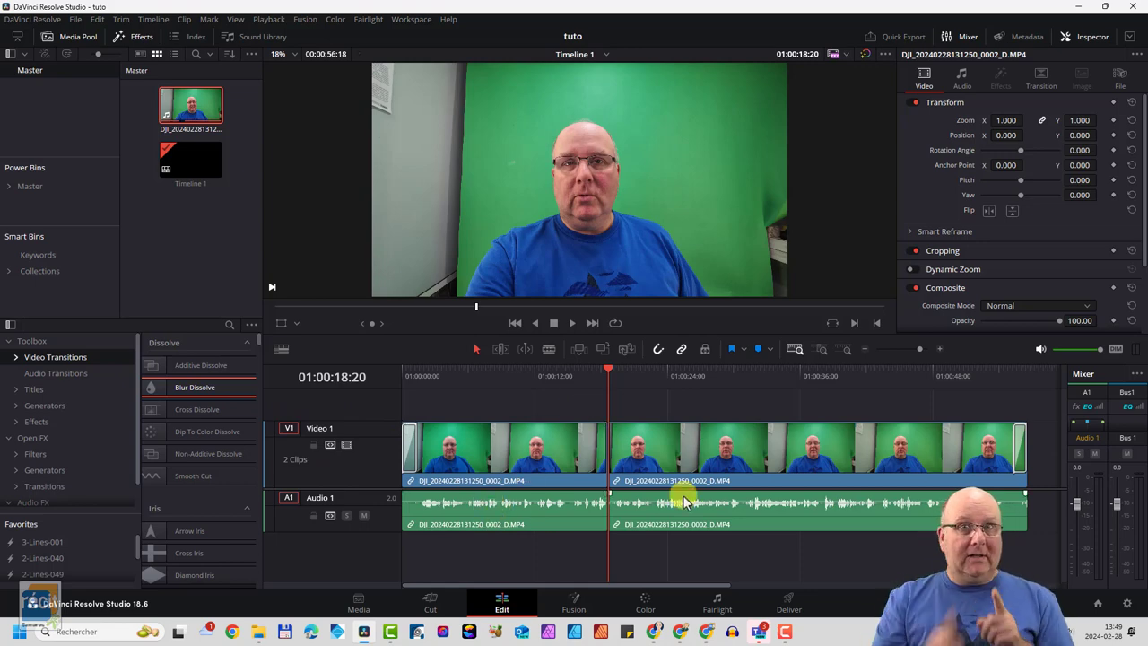
pyautogui.hotkey('ctrl', 'shift', 'v')
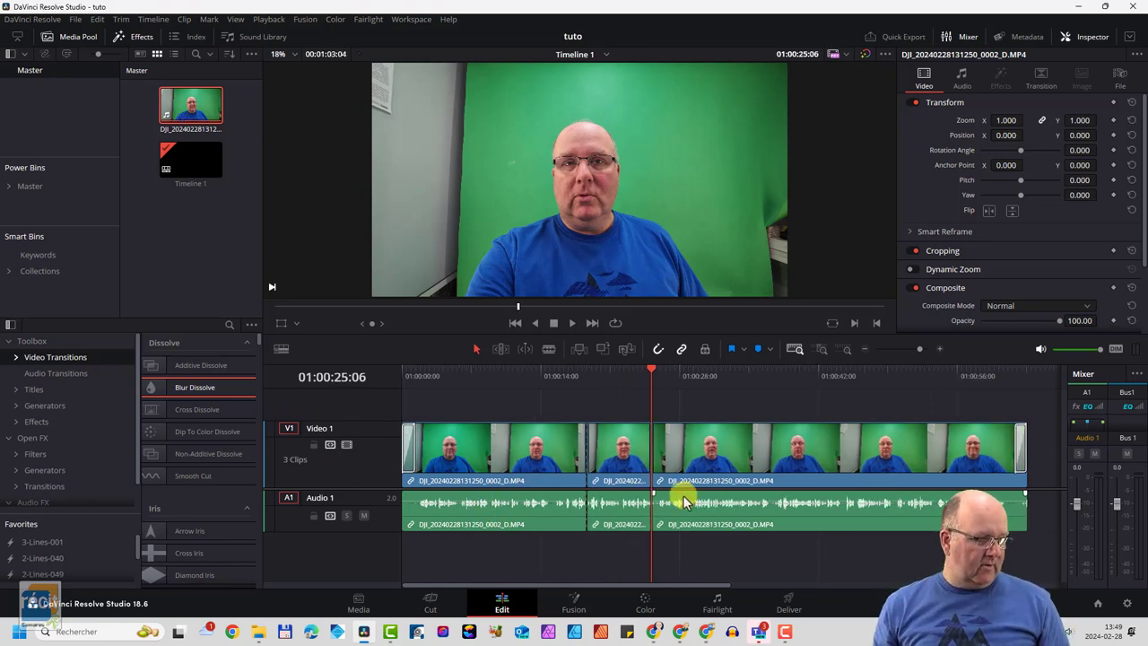
pyautogui.click(622, 456)
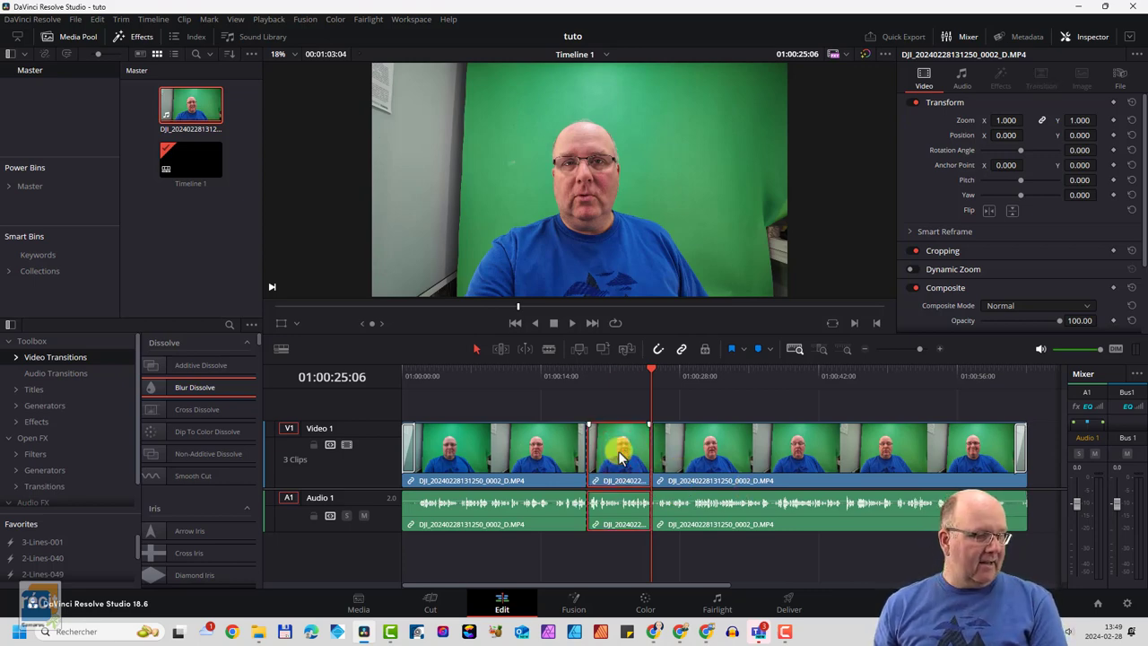
pyautogui.press('BackSpace')
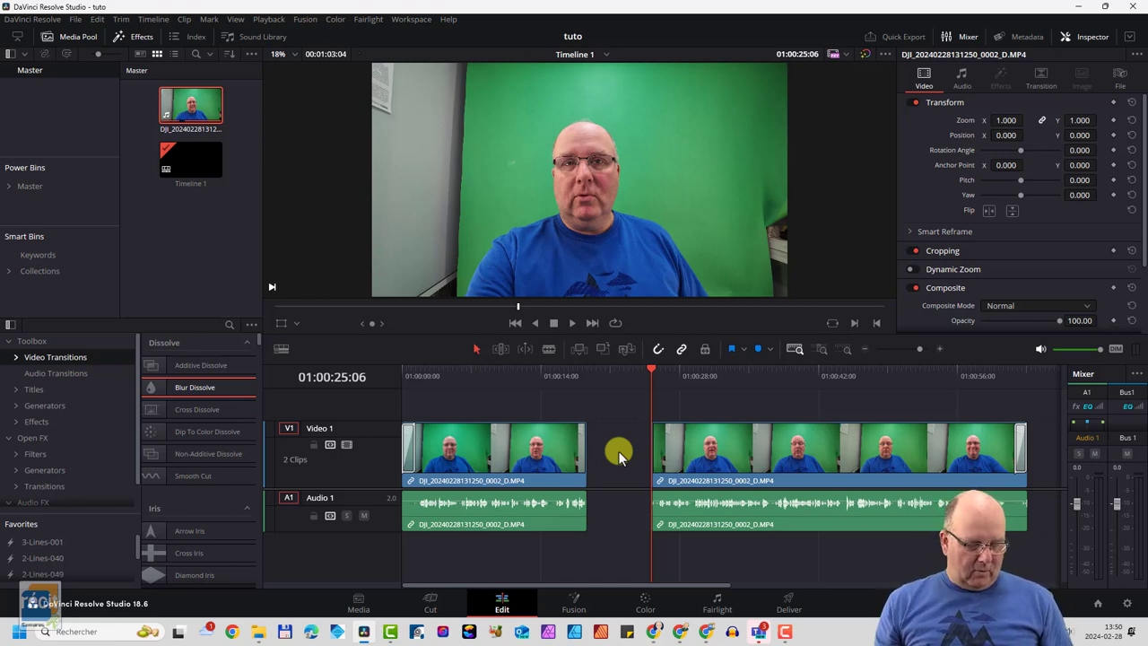
pyautogui.hotkey('ctrl', 'z')
pyautogui.click(618, 455)
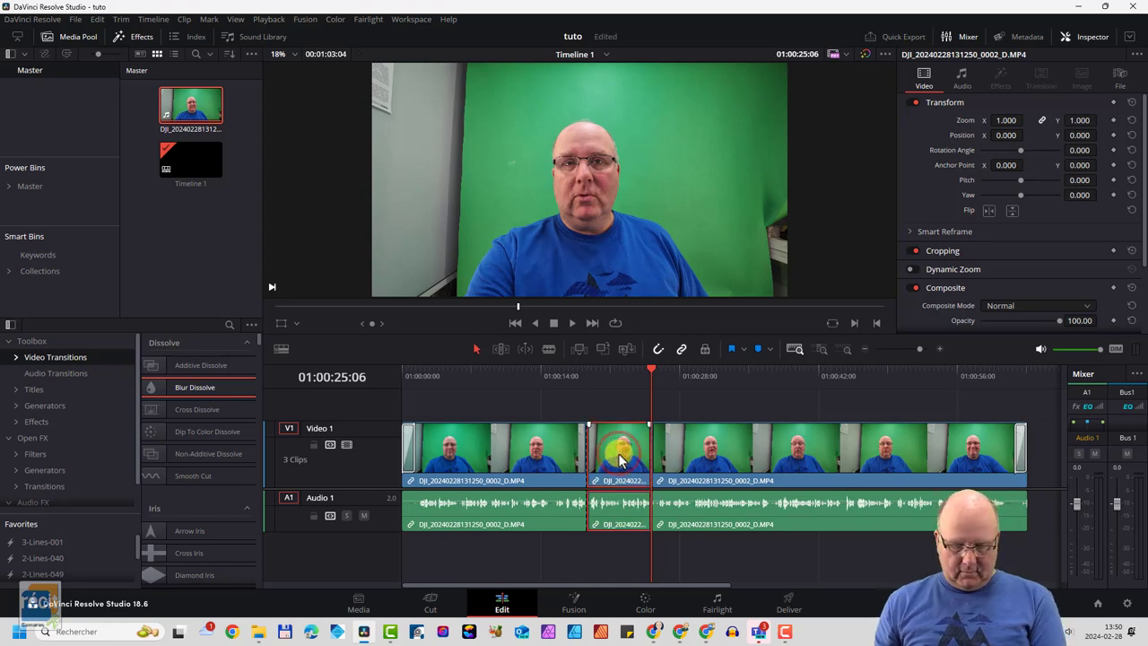
pyautogui.press('Delete')
pyautogui.hotkey('ctrl', 'z')
pyautogui.click(621, 454)
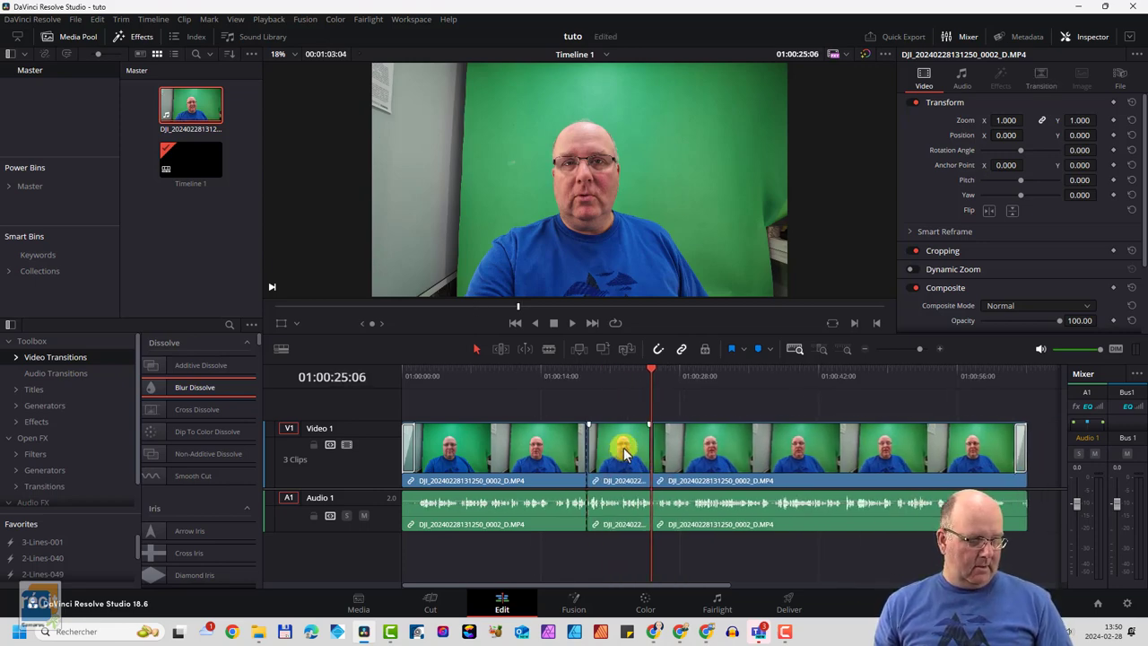
# Delete the middle clip, remove the leftover gap, then undo back to three clips
pyautogui.press('BackSpace')
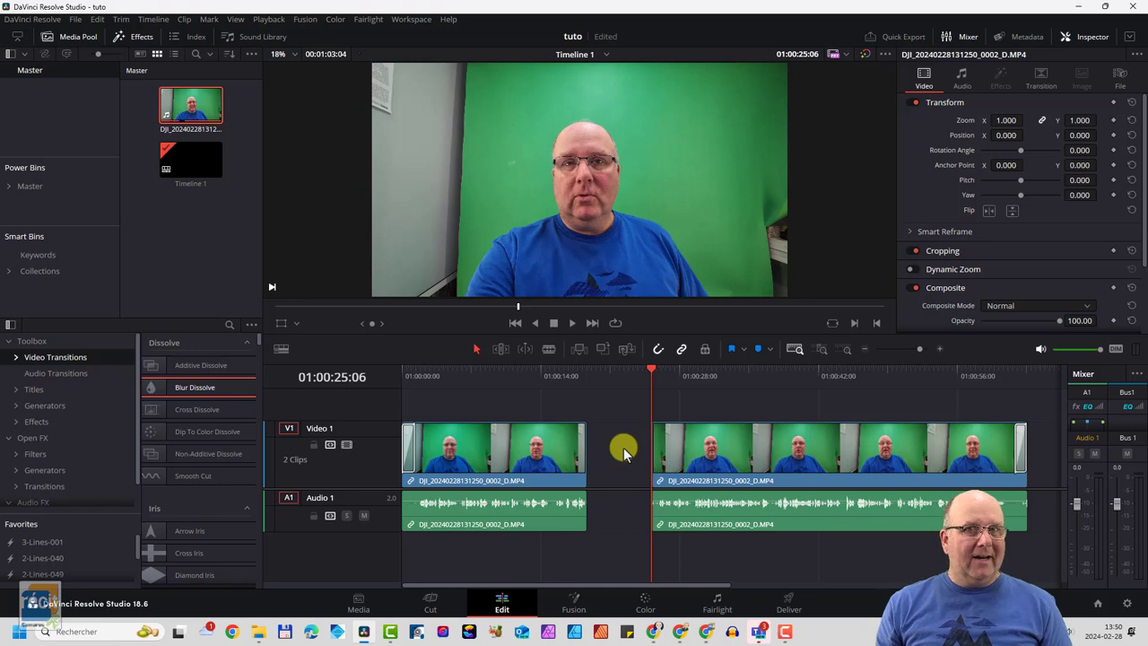
pyautogui.click(624, 453)
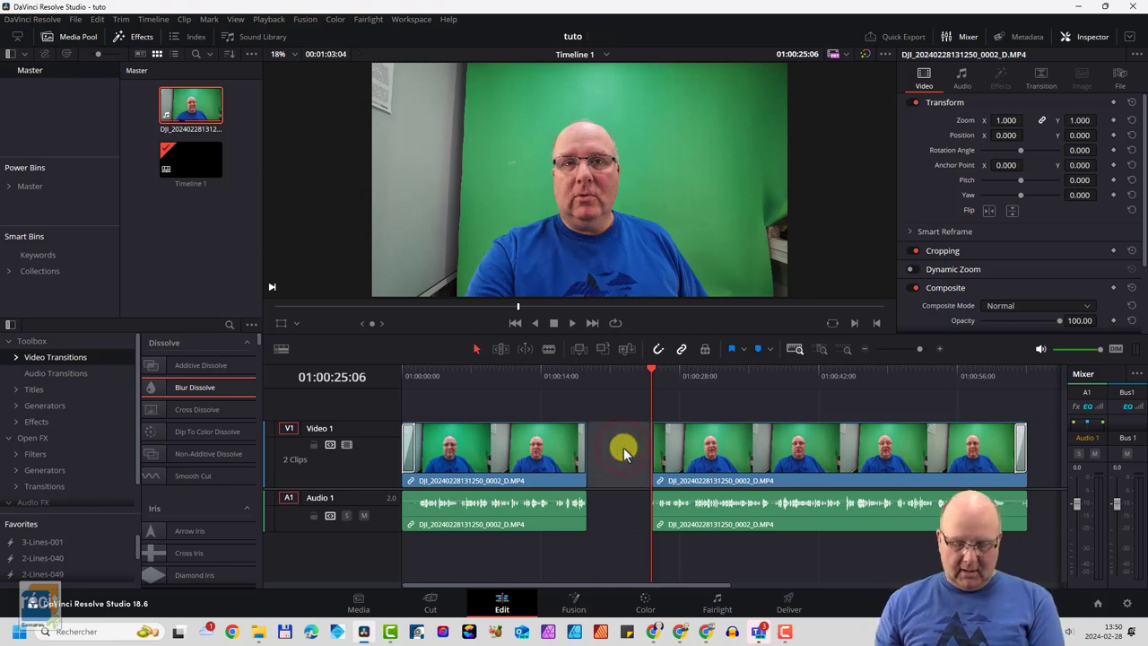
pyautogui.press('BackSpace')
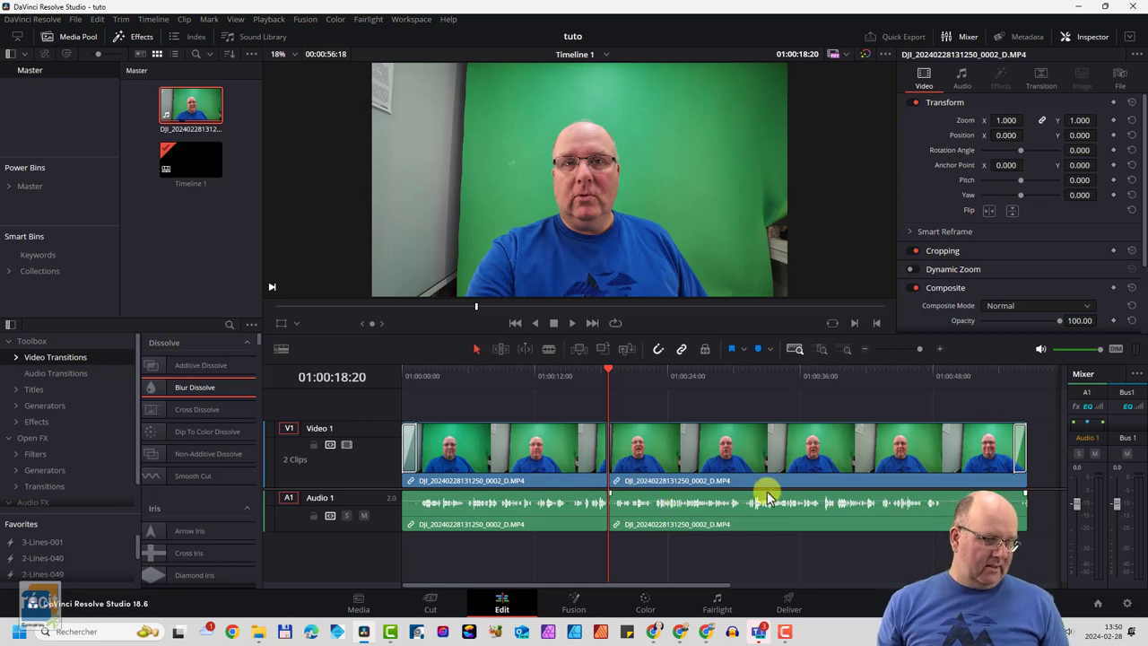
pyautogui.hotkey('ctrl', 'z')
pyautogui.hotkey('ctrl', 'z')
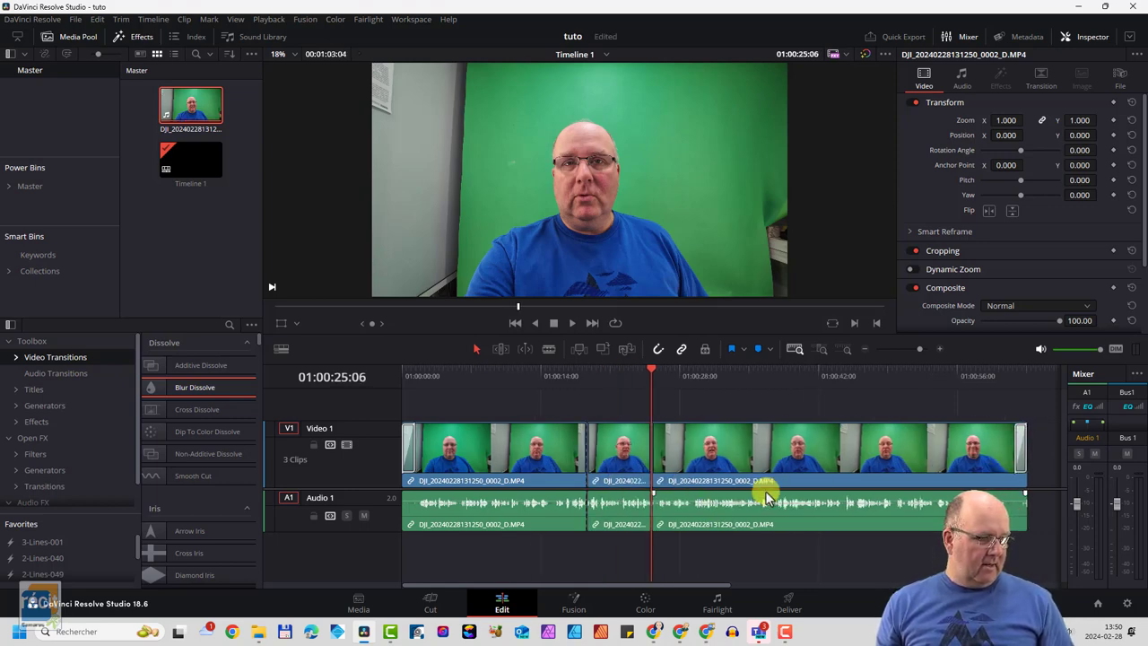
pyautogui.hotkey('ctrl', 'z')
pyautogui.hotkey('ctrl', 'z')
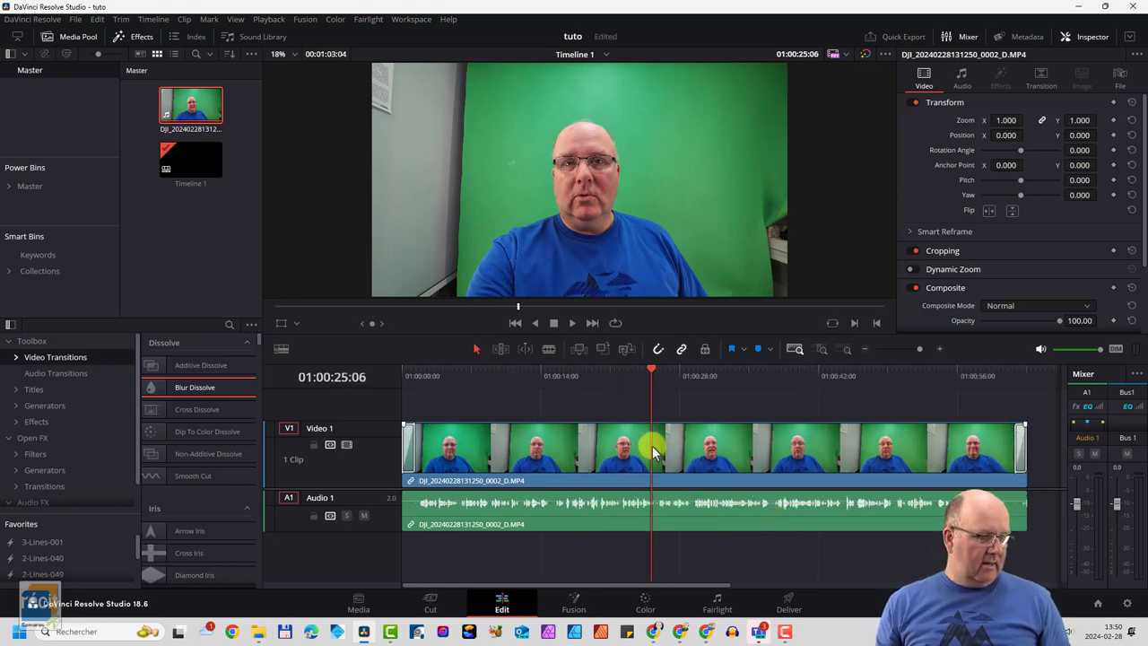
# Drag the Audio 1 track taller and raise the clip's volume line for a bigger waveform
pyautogui.moveTo(654, 369); pyautogui.dragTo(805, 392)
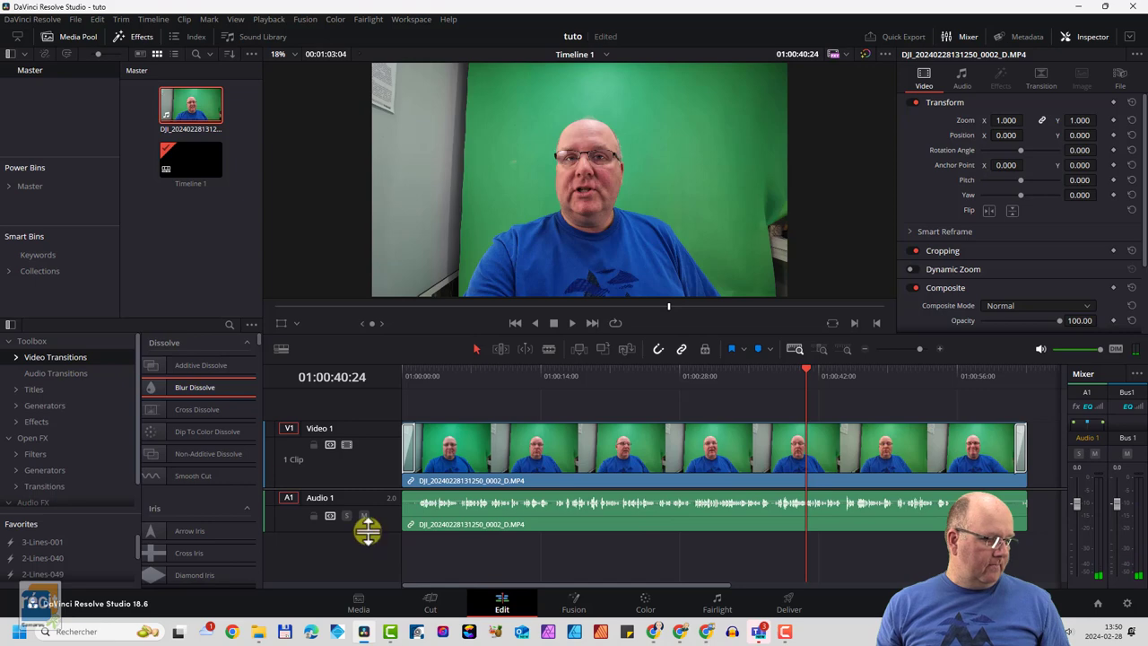
pyautogui.moveTo(366, 534); pyautogui.dragTo(366, 571)
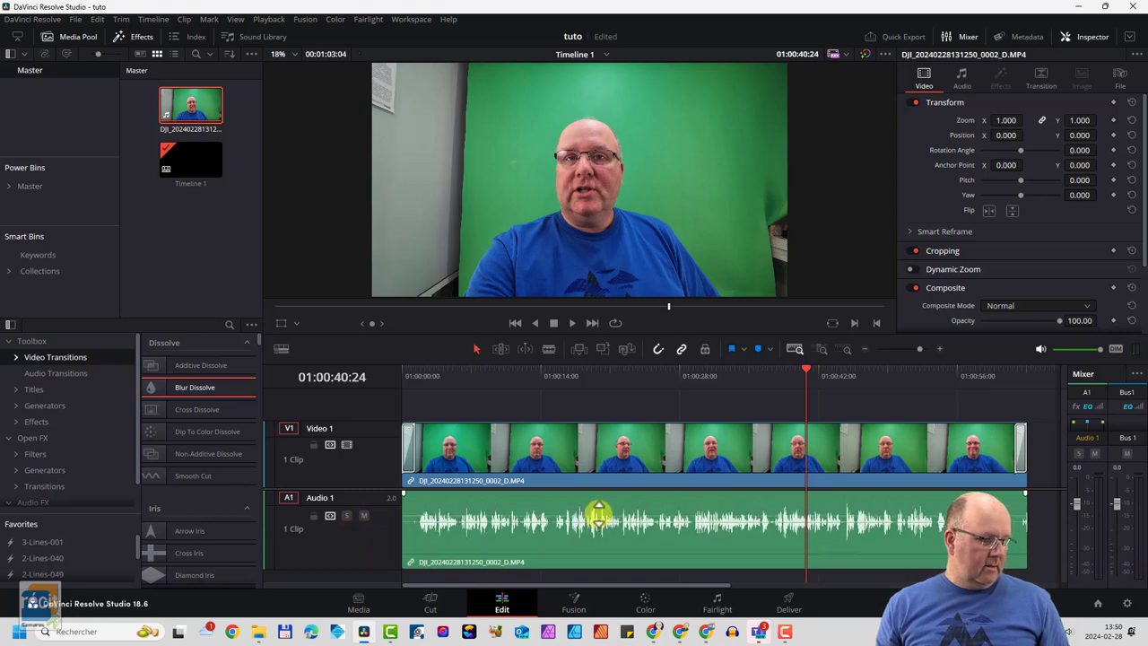
pyautogui.moveTo(600, 517); pyautogui.dragTo(601, 511)
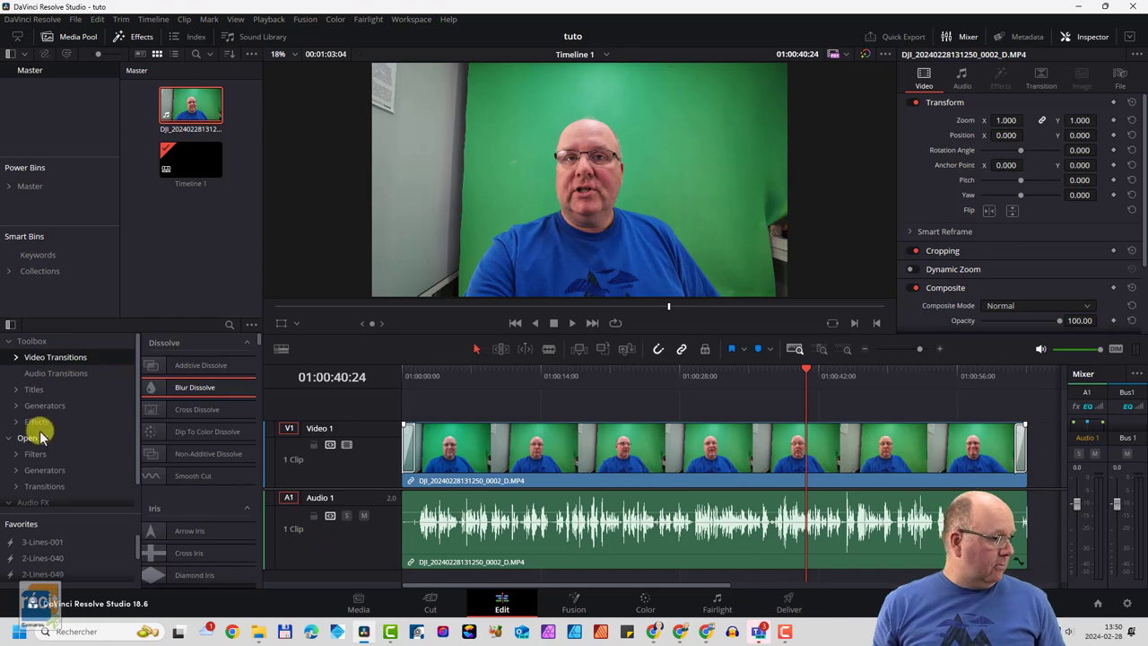
# Place a Text title on a new Video 2 track at the start of the timeline
pyautogui.click(36, 390)
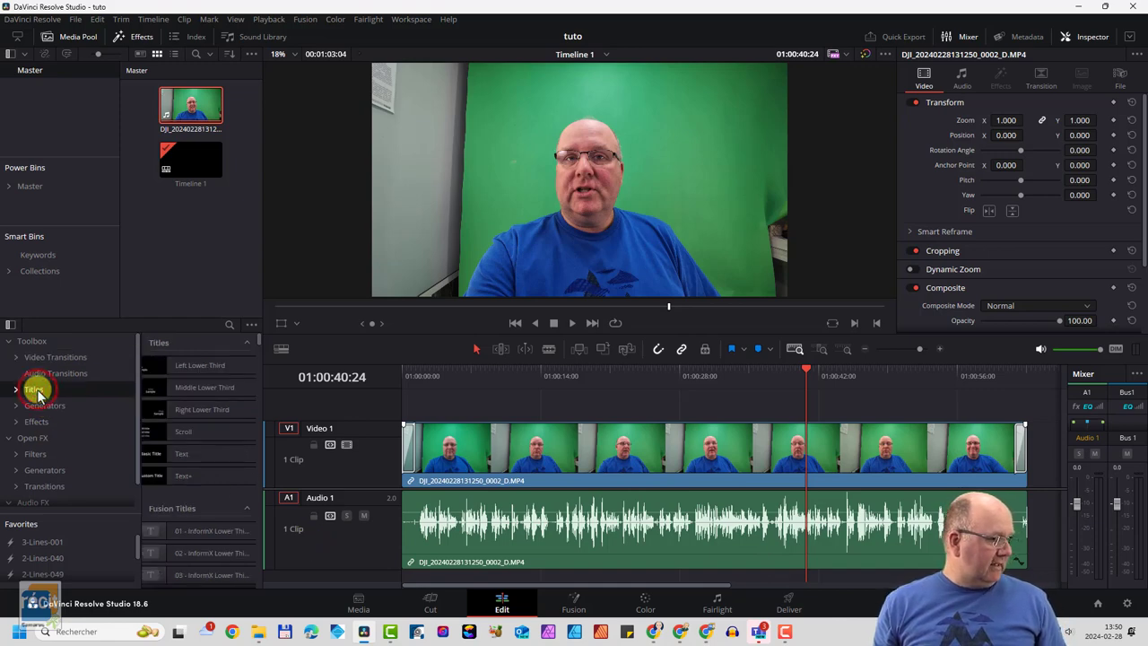
pyautogui.moveTo(148, 454); pyautogui.dragTo(406, 404)
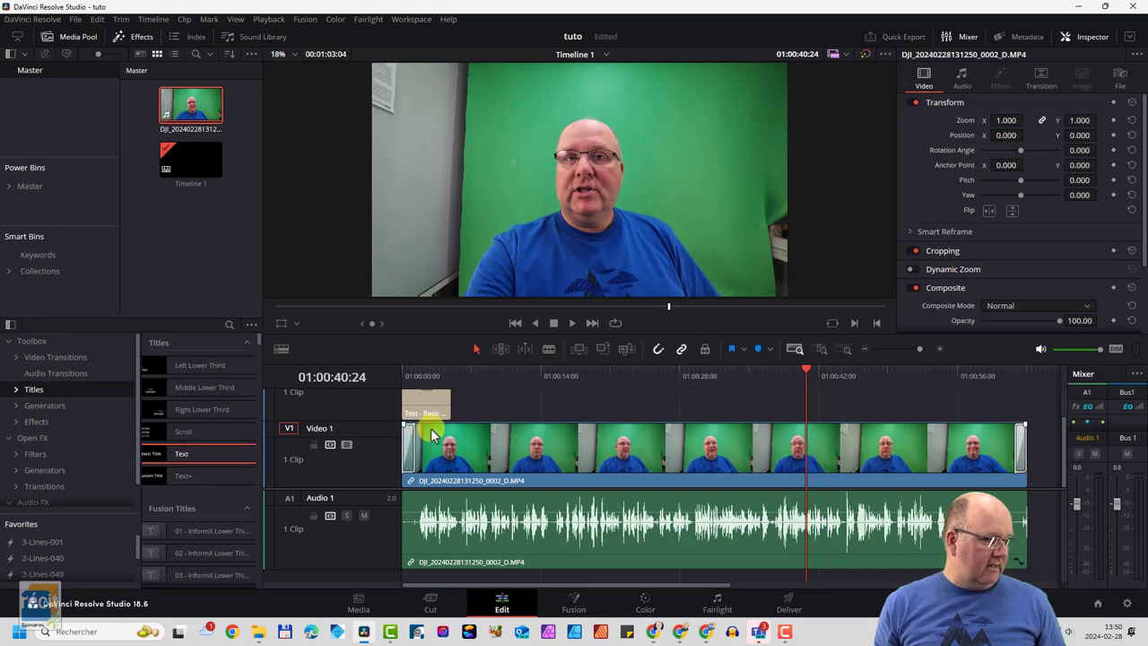
pyautogui.click(429, 423)
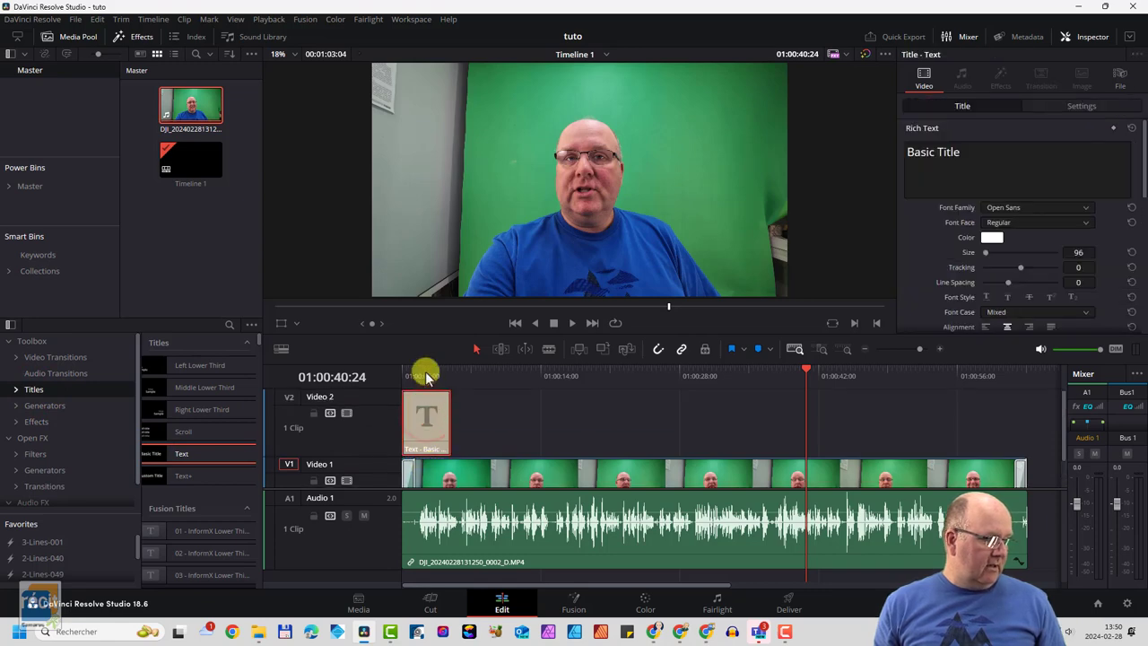
pyautogui.click(418, 375)
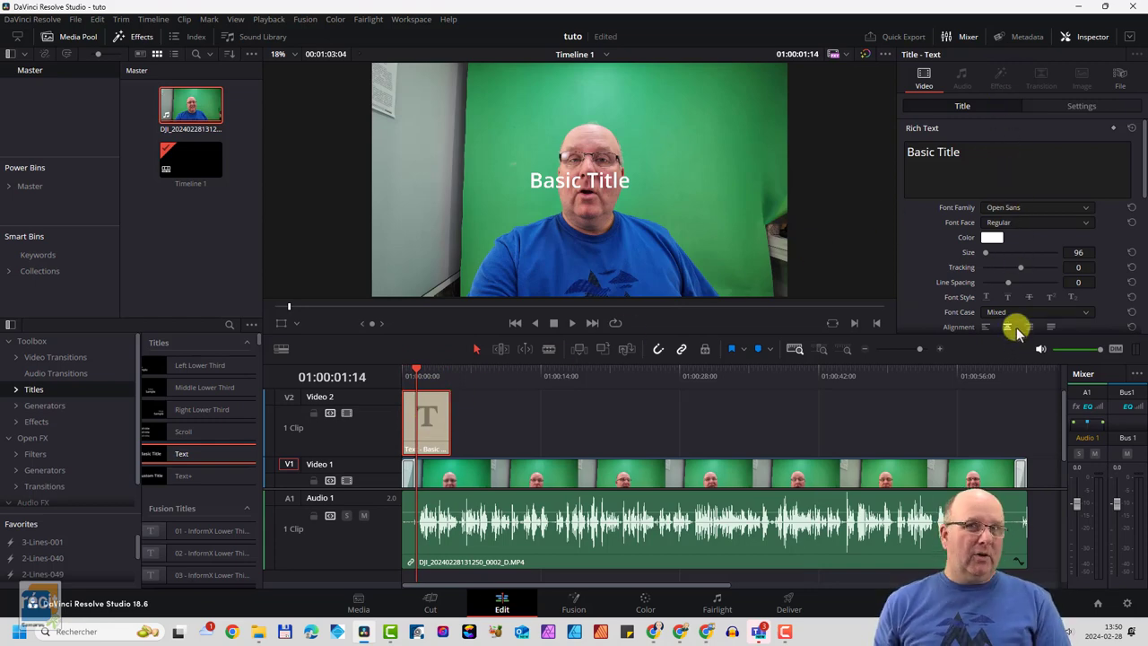
# Replace the Basic Title placeholder text with 'Titre du tutoriel'
pyautogui.moveTo(960, 153); pyautogui.dragTo(902, 155)
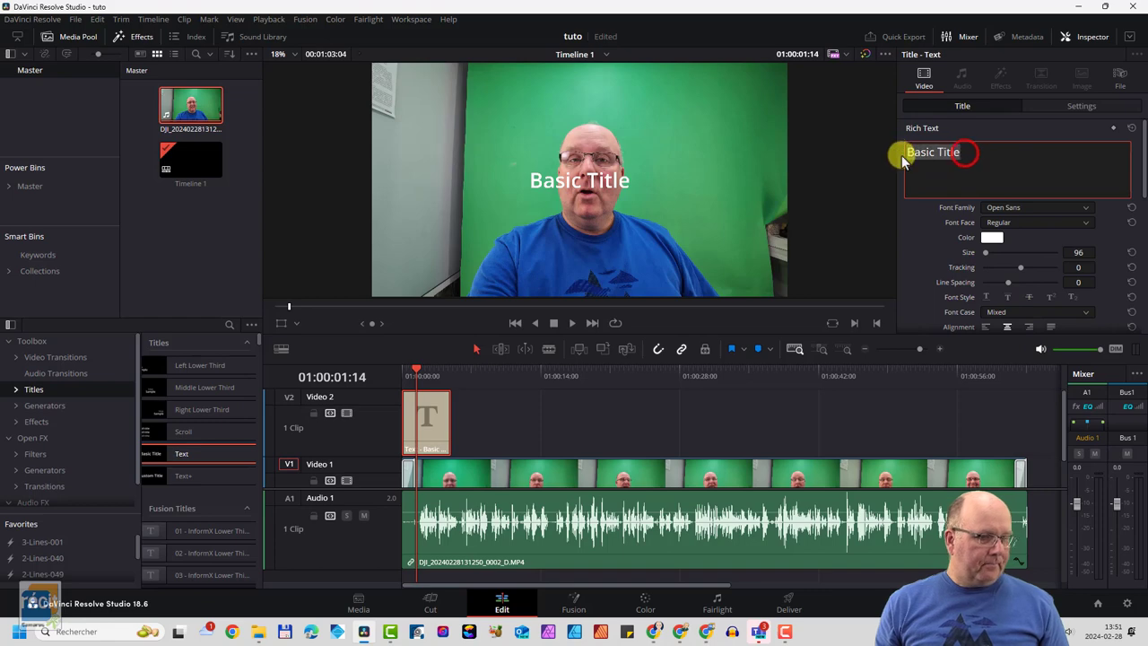
pyautogui.press('BackSpace')
pyautogui.write('e d')
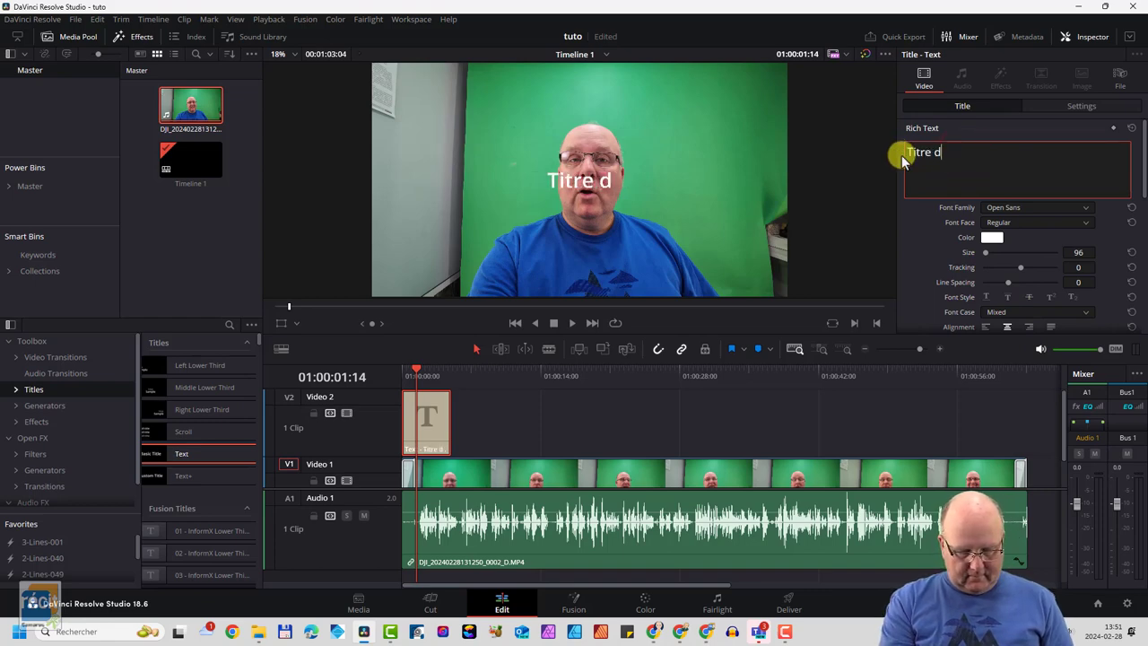
pyautogui.write('u tut')
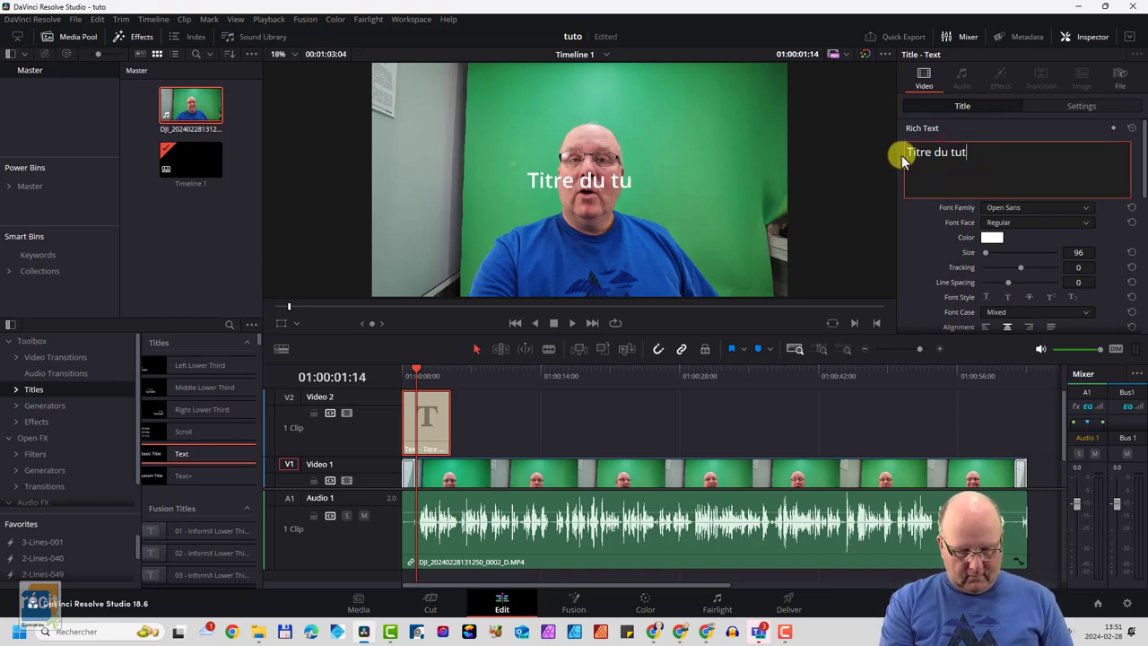
pyautogui.write('oriel')
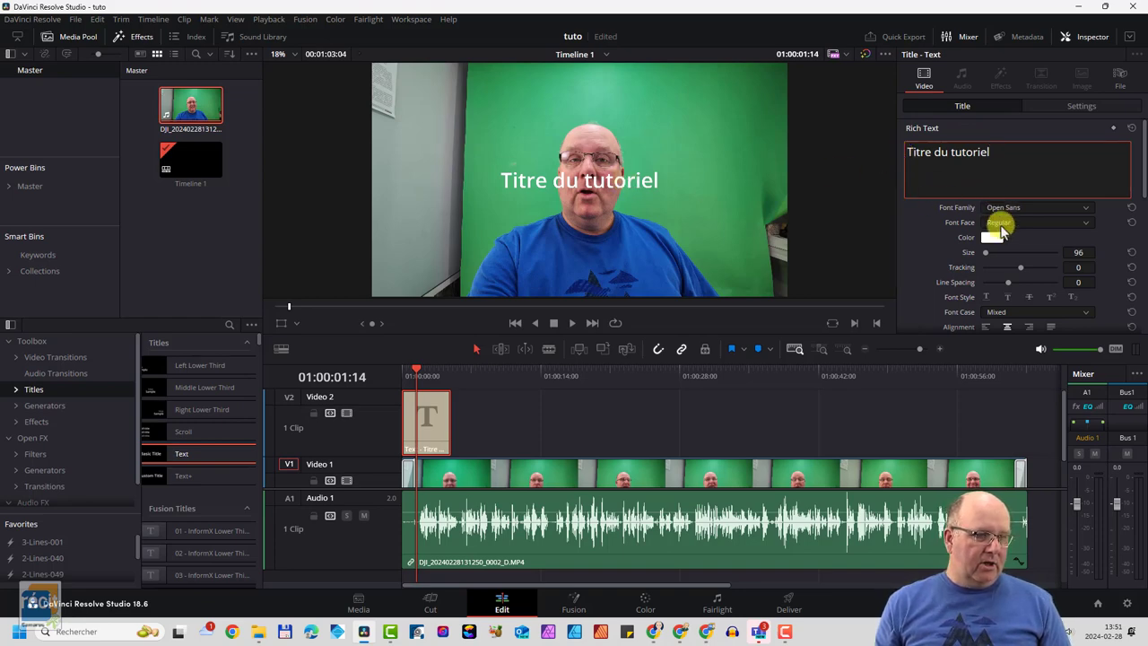
# Offset the title's drop shadow to 5/6 and add a dark background box of height 0.183
pyautogui.scroll(-5, 1009, 259)
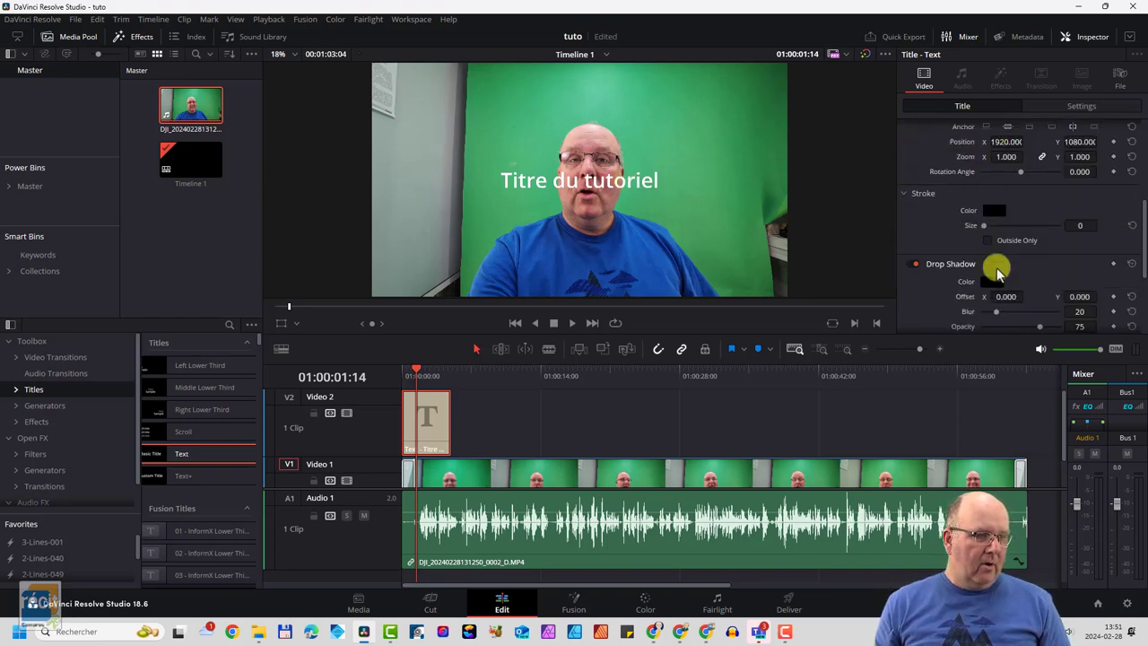
pyautogui.scroll(-2, 919, 265)
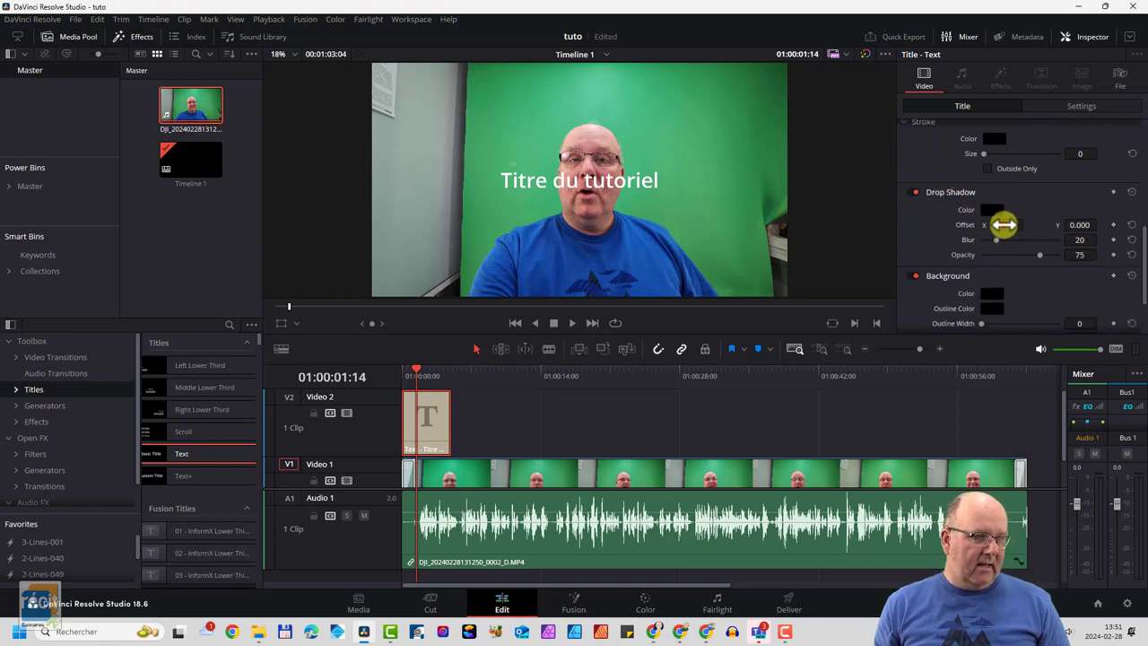
pyautogui.moveTo(1004, 224); pyautogui.dragTo(1076, 225)
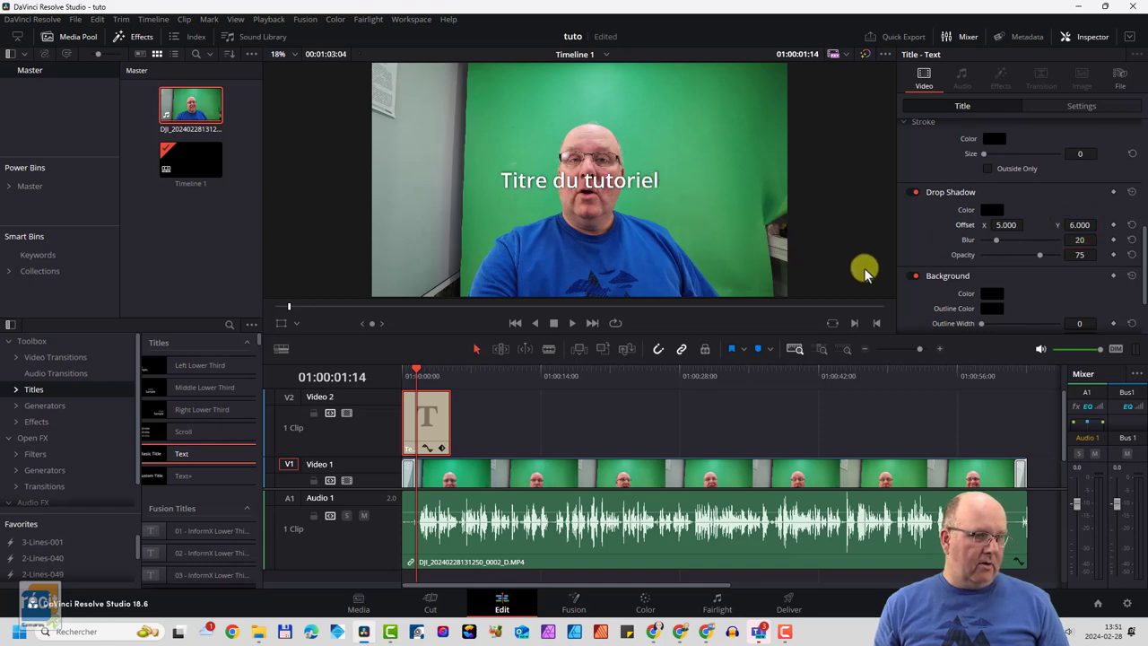
pyautogui.scroll(-2, 918, 282)
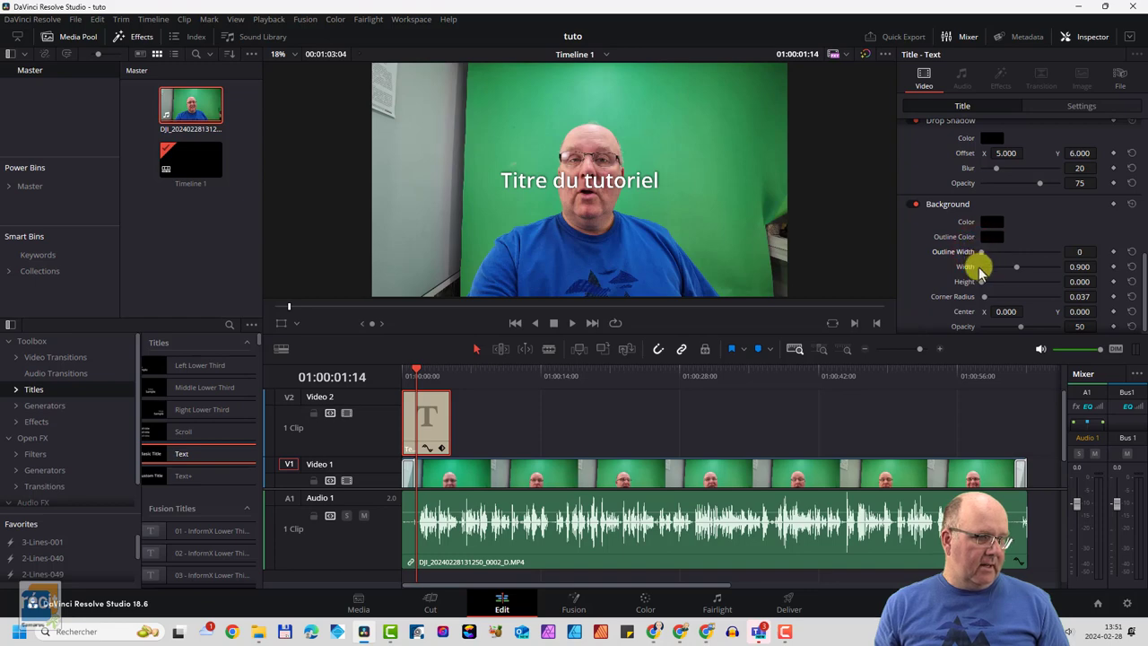
pyautogui.moveTo(981, 281); pyautogui.dragTo(987, 287)
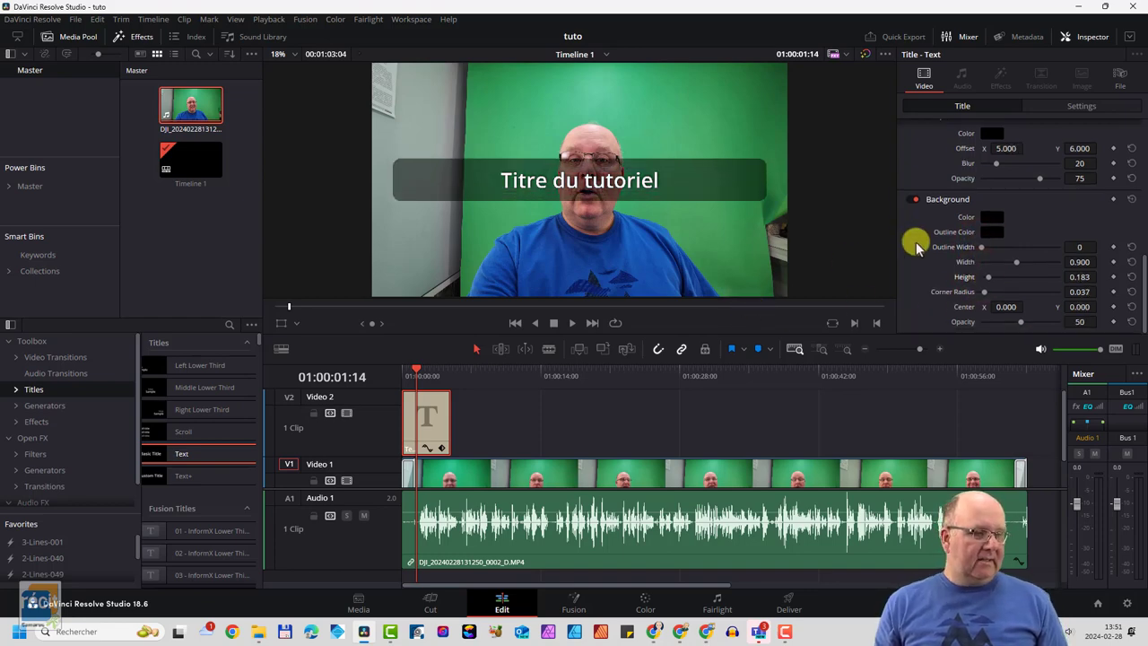
# Lower the title to the bottom of the frame with Position Y at -793
pyautogui.scroll(3, 924, 273)
pyautogui.scroll(4, 924, 260)
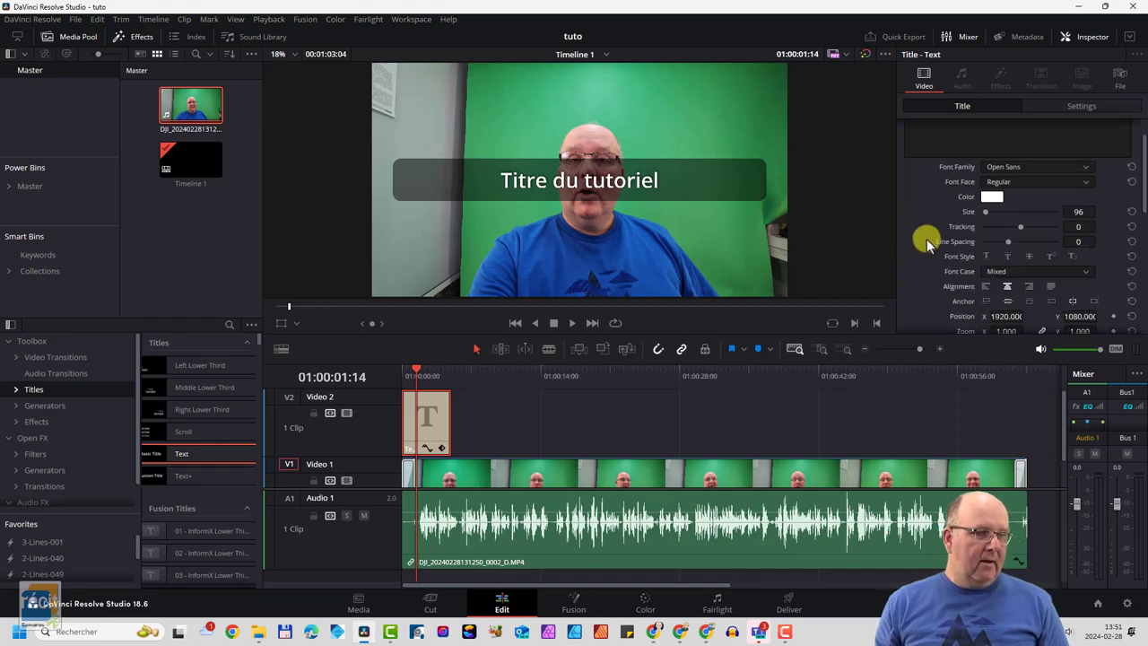
pyautogui.click(1082, 106)
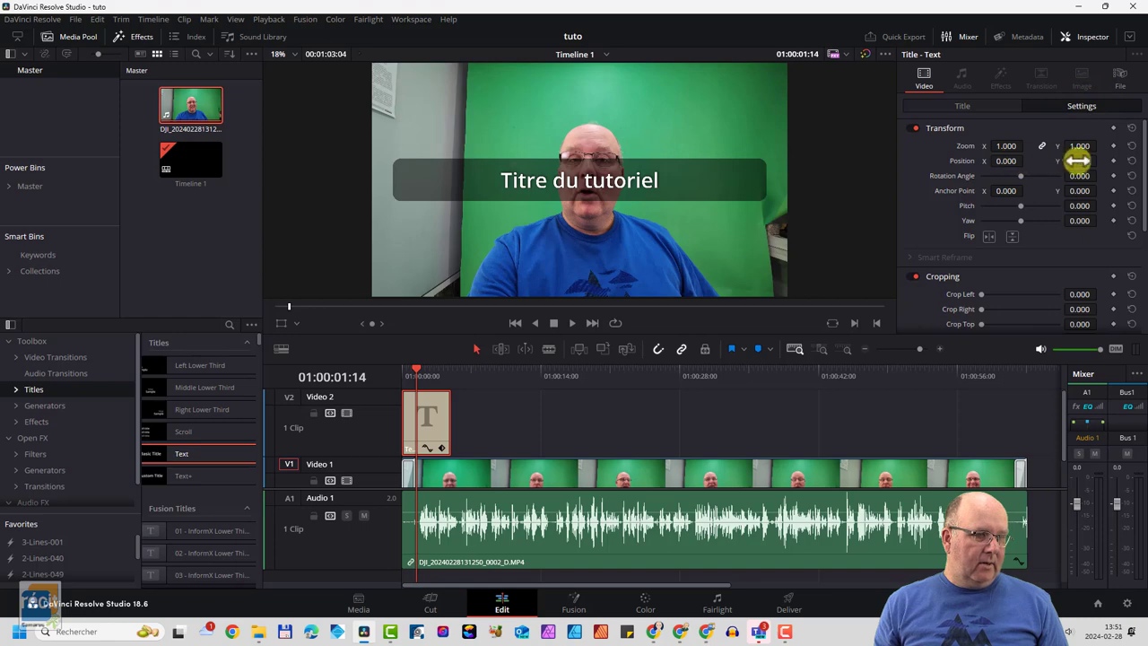
pyautogui.moveTo(1077, 159); pyautogui.dragTo(607, 271)
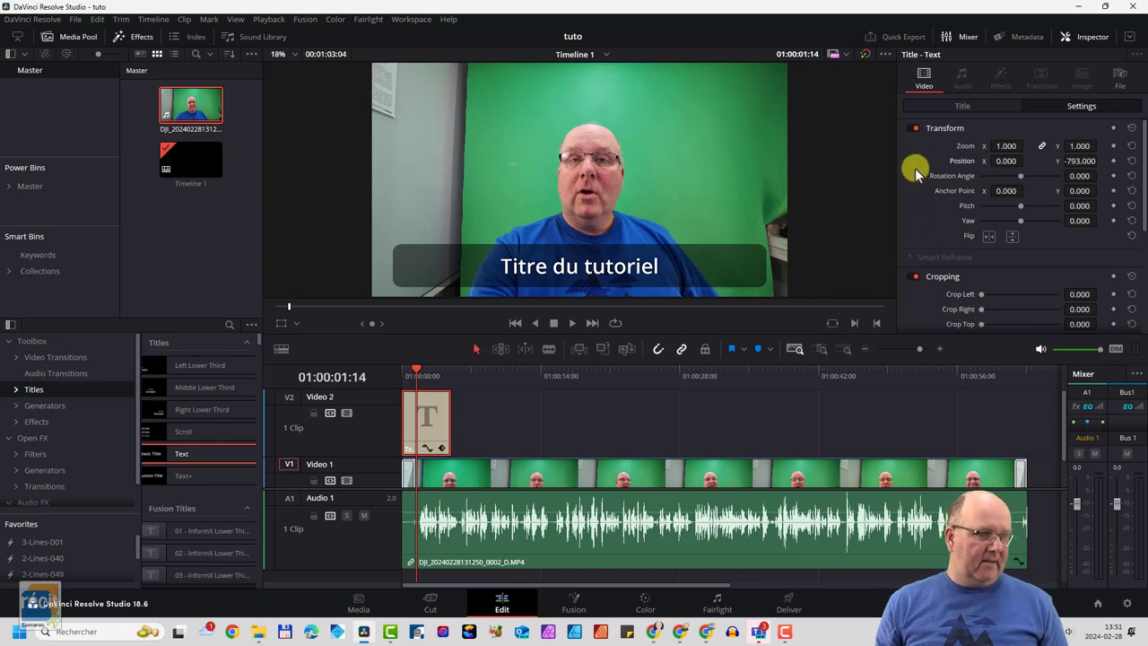
pyautogui.click(636, 482)
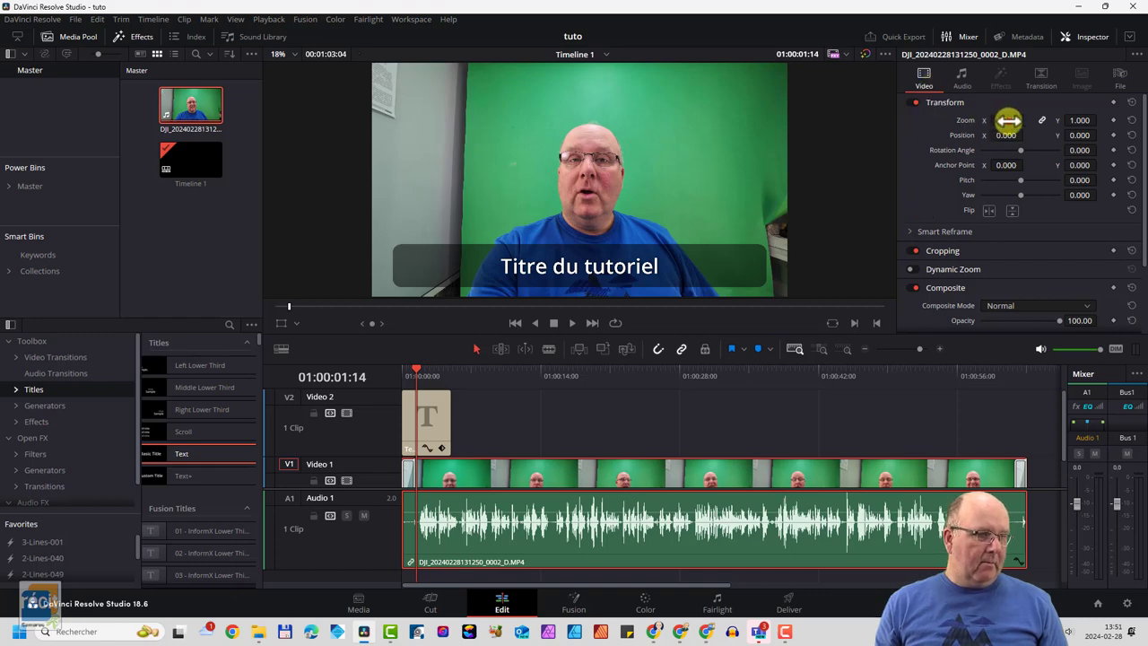
pyautogui.moveTo(1008, 120); pyautogui.dragTo(971, 121)
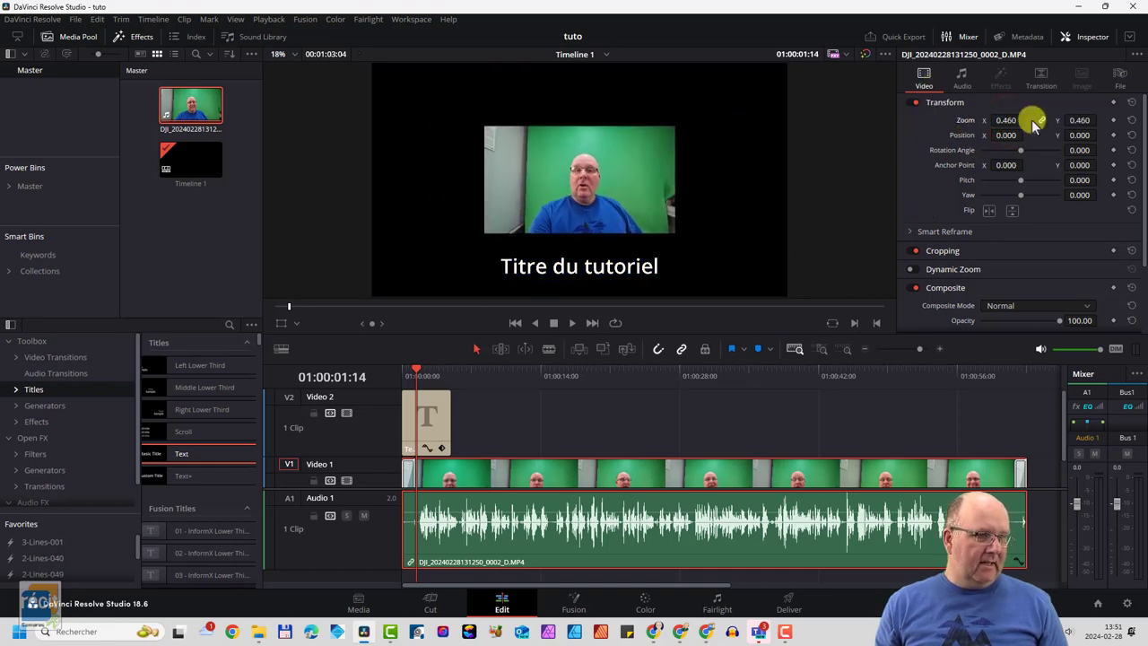
pyautogui.moveTo(1080, 135); pyautogui.dragTo(778, 320)
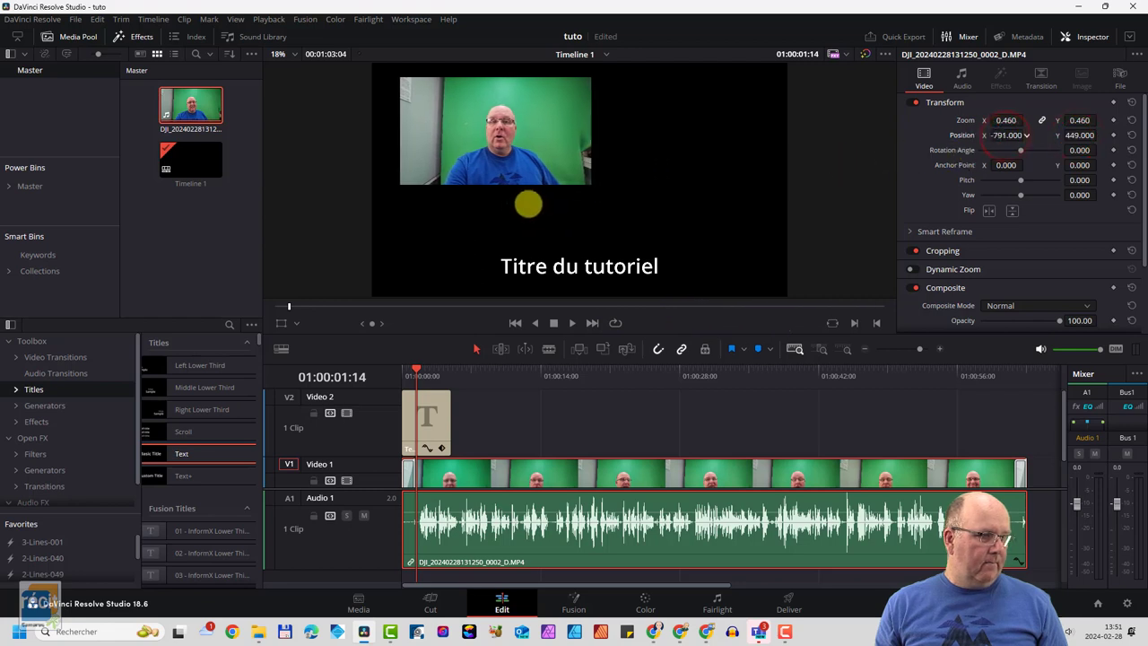
pyautogui.moveTo(1004, 134); pyautogui.dragTo(519, 206)
pyautogui.hotkey('ctrl', 'z')
pyautogui.hotkey('ctrl', 'z')
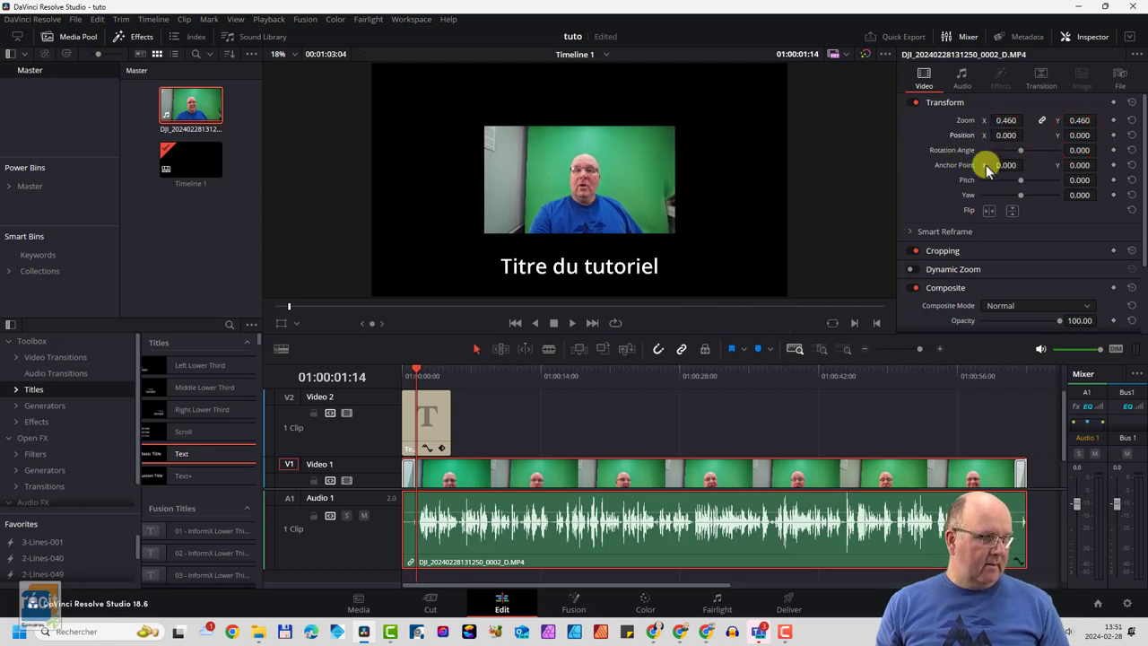
pyautogui.hotkey('ctrl', 'z')
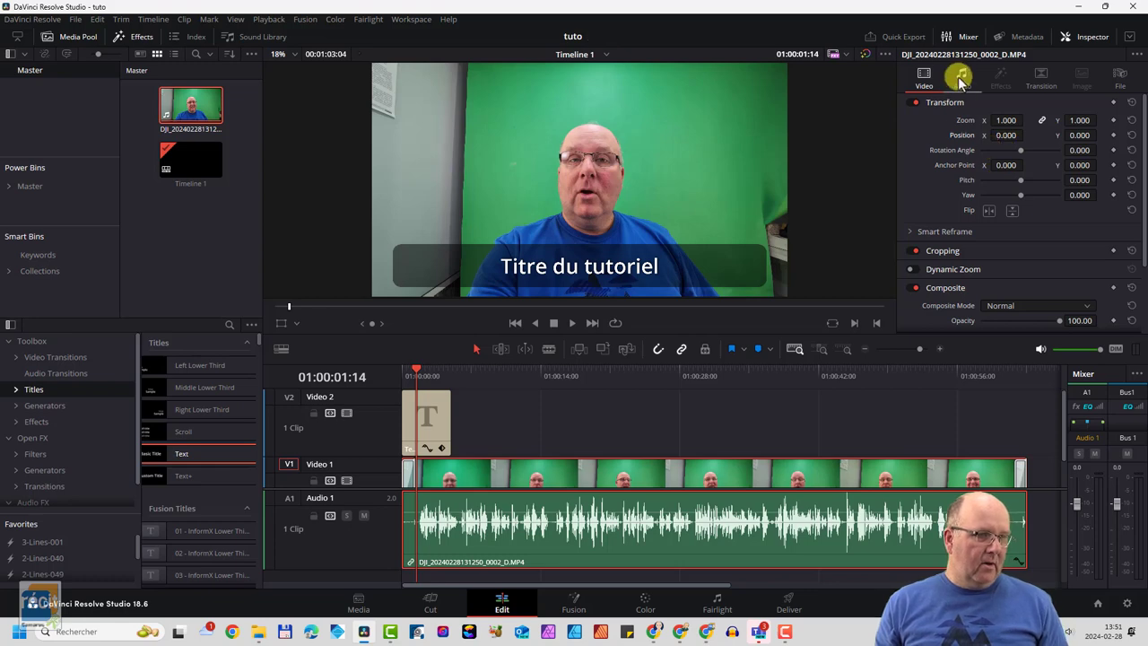
pyautogui.click(962, 77)
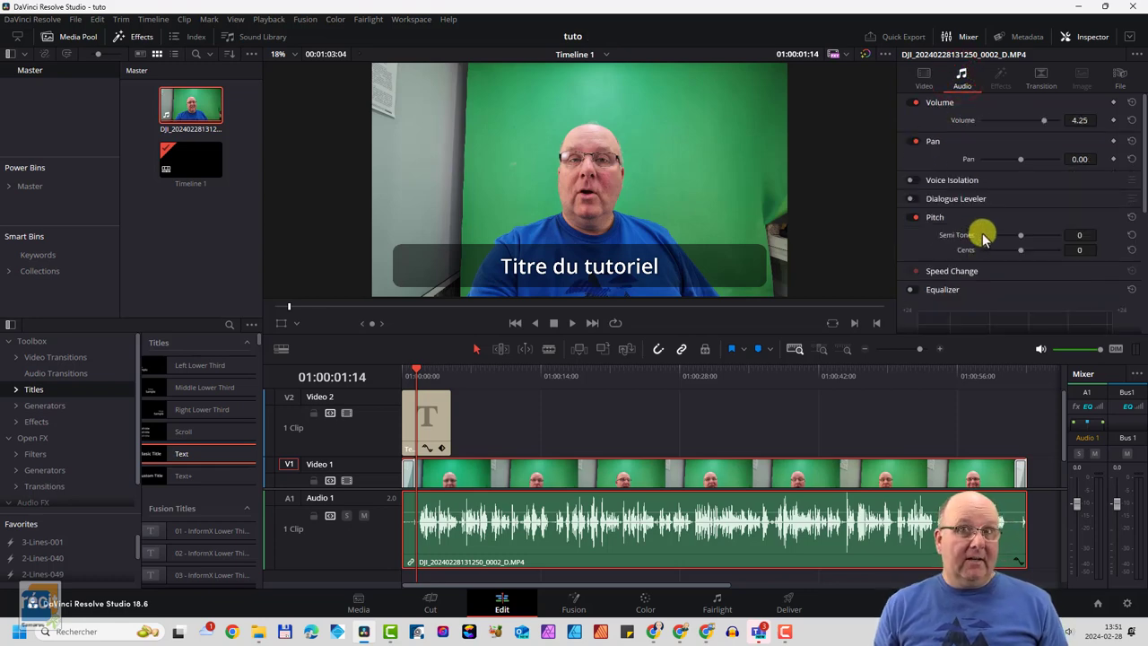
pyautogui.click(1041, 79)
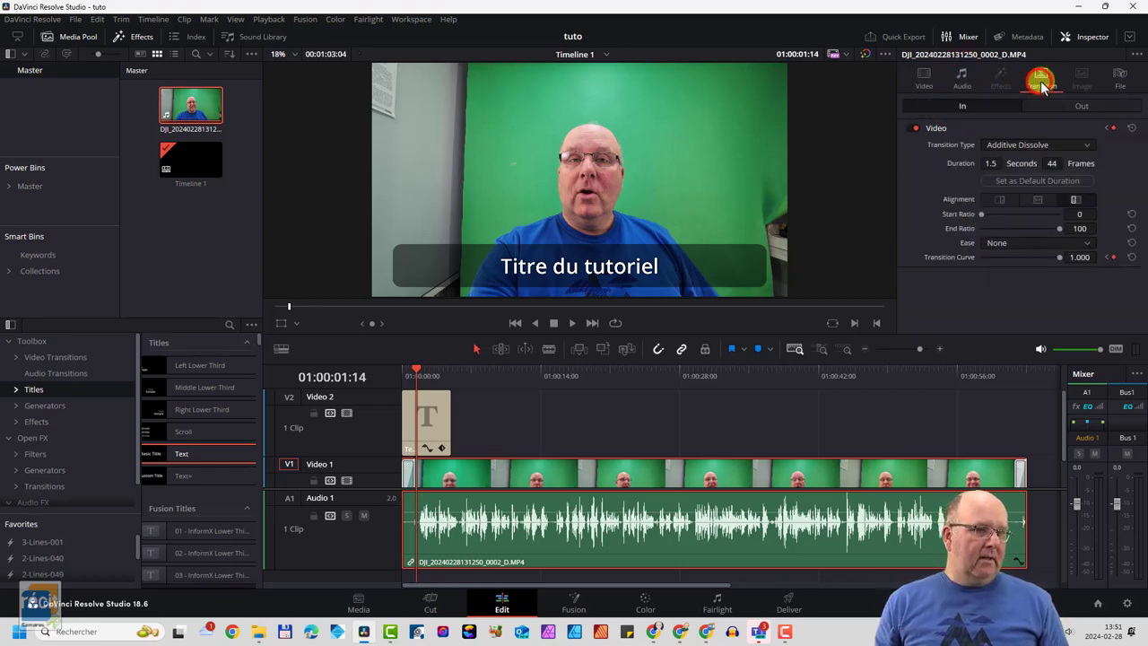
pyautogui.click(924, 76)
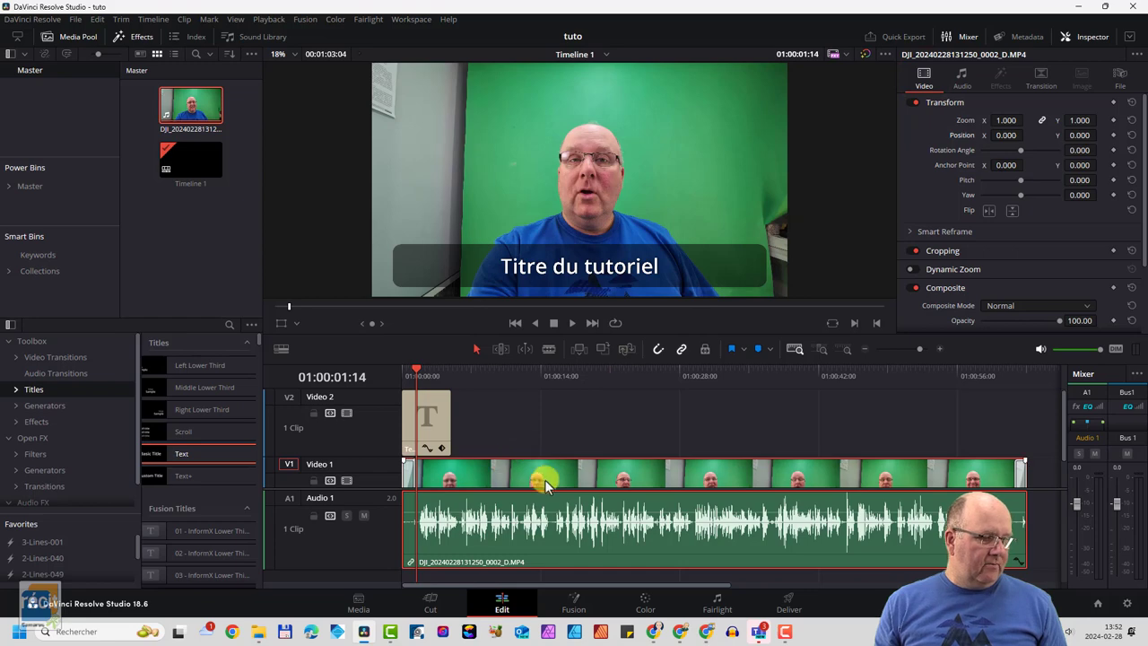
# Shift the video clip about 1 second later and play the edit from the start
pyautogui.click(446, 393)
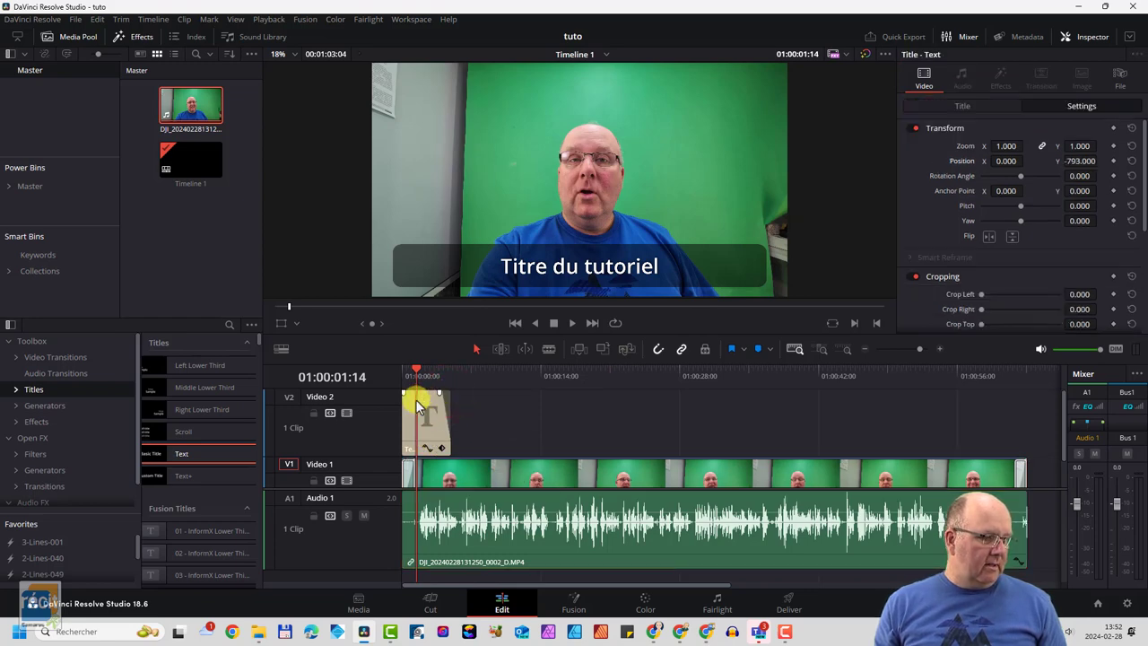
pyautogui.moveTo(450, 470); pyautogui.dragTo(480, 476)
pyautogui.moveTo(415, 372); pyautogui.dragTo(399, 372)
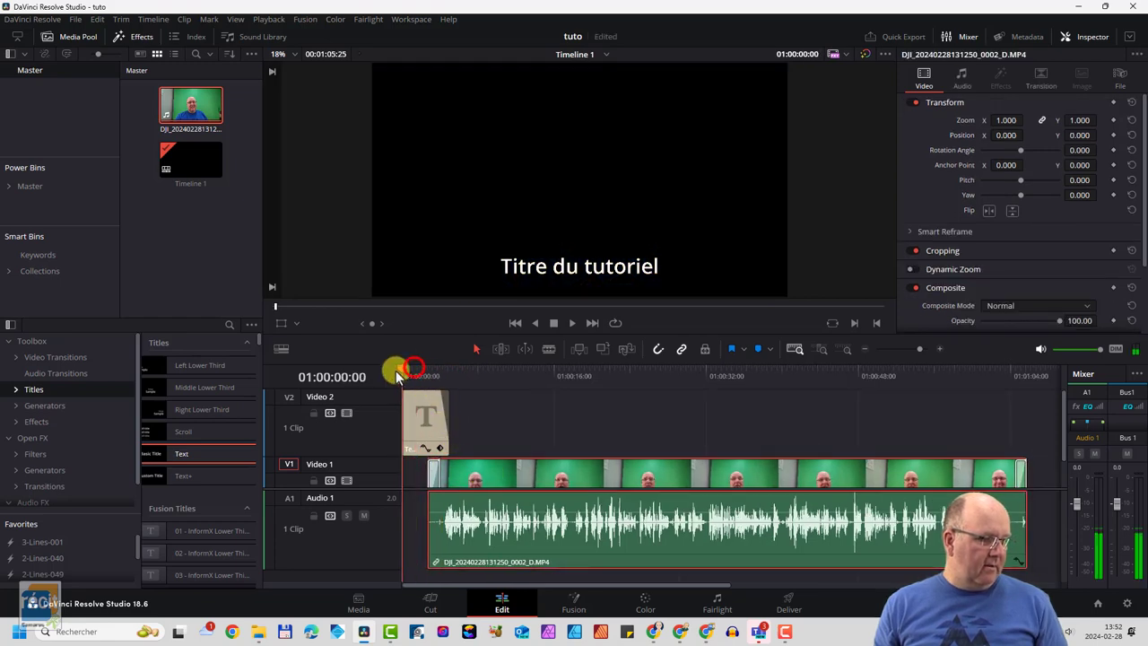
pyautogui.press('space')
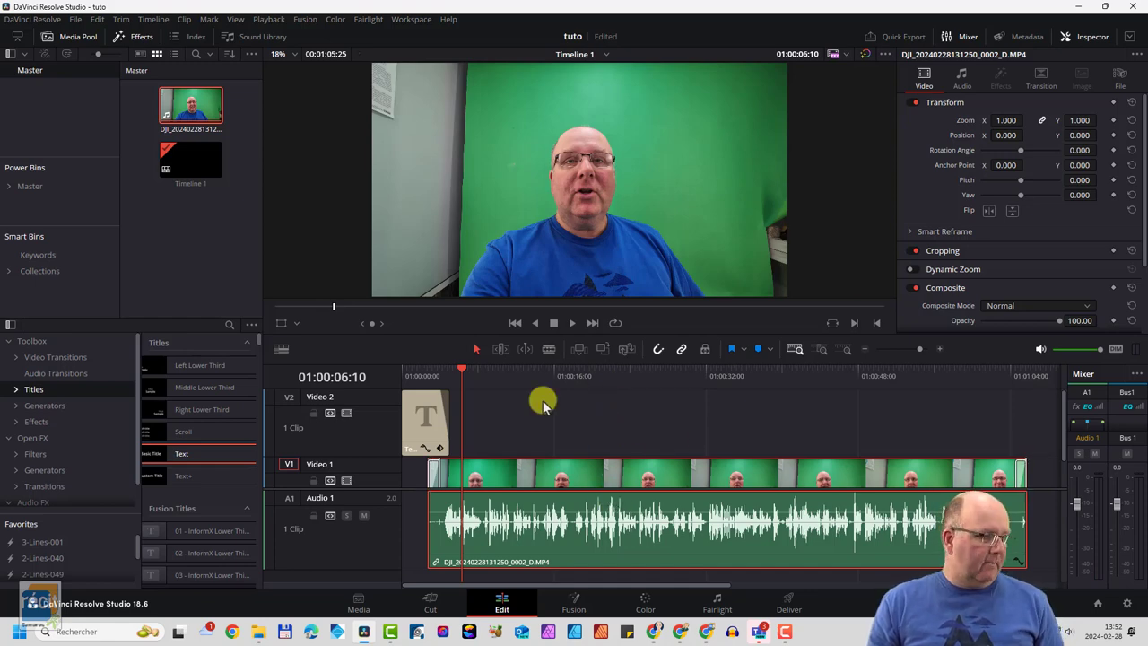
# Place a second Text title after the video's end on Video 1 and select it
pyautogui.click(1035, 374)
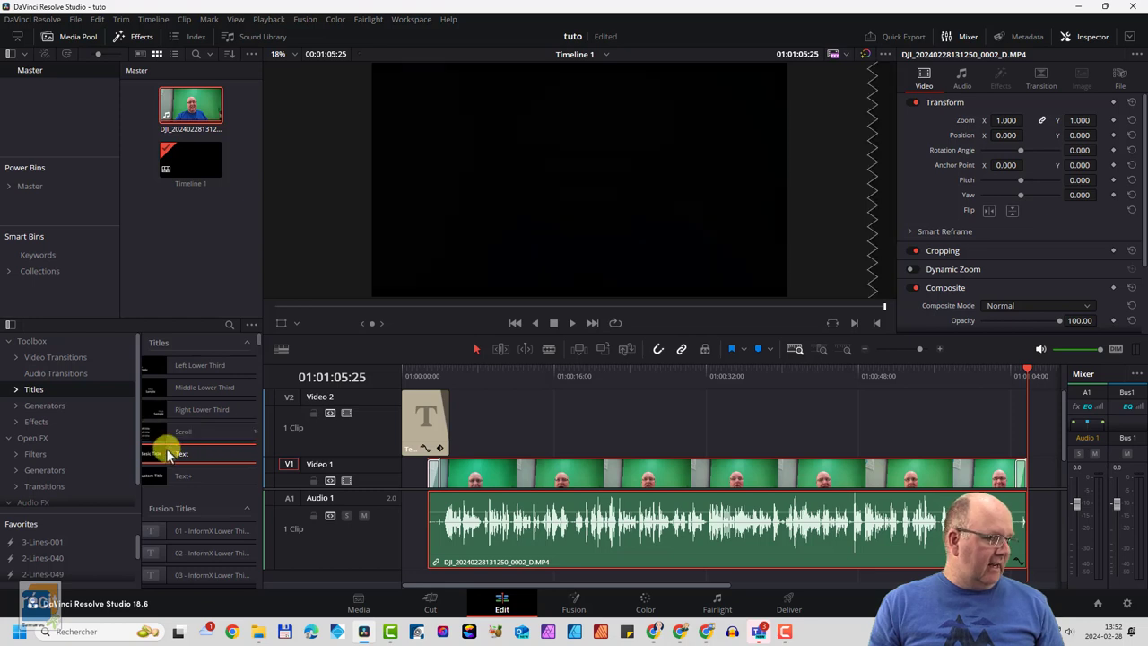
pyautogui.moveTo(159, 456)
pyautogui.mouseDown()
pyautogui.moveTo(1022, 489)
pyautogui.moveTo(1003, 442)
pyautogui.mouseUp()
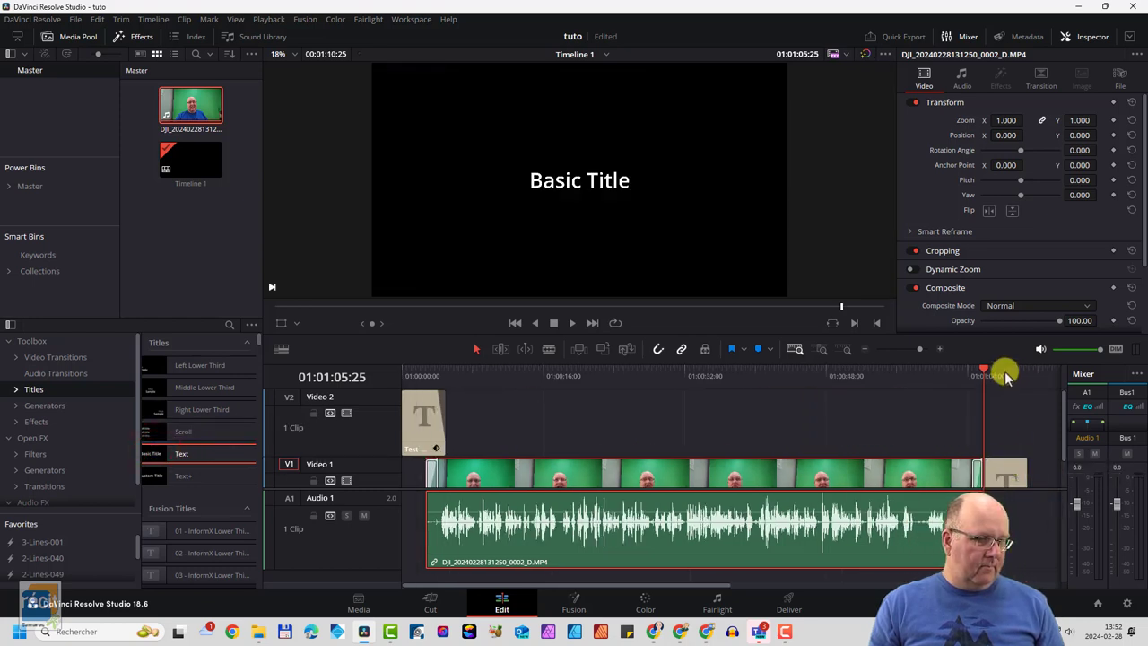
pyautogui.click(1005, 371)
pyautogui.click(1007, 473)
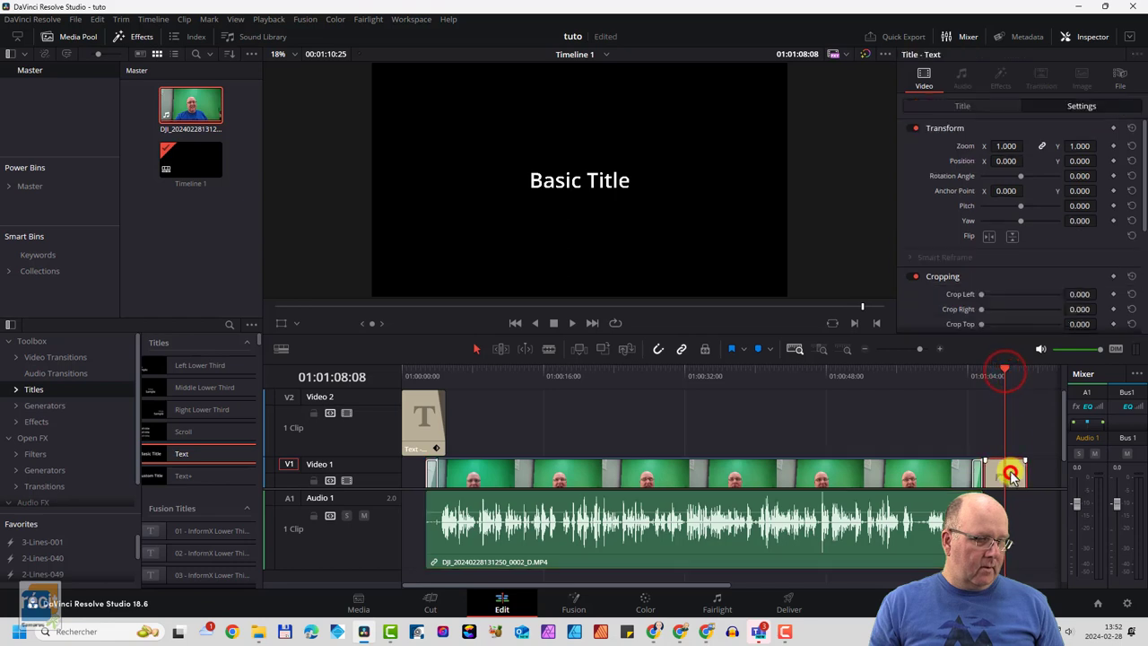
# Retype the closing title as 'Merci!', trim its start, and play back the ending
pyautogui.click(969, 108)
pyautogui.moveTo(974, 154); pyautogui.dragTo(895, 151)
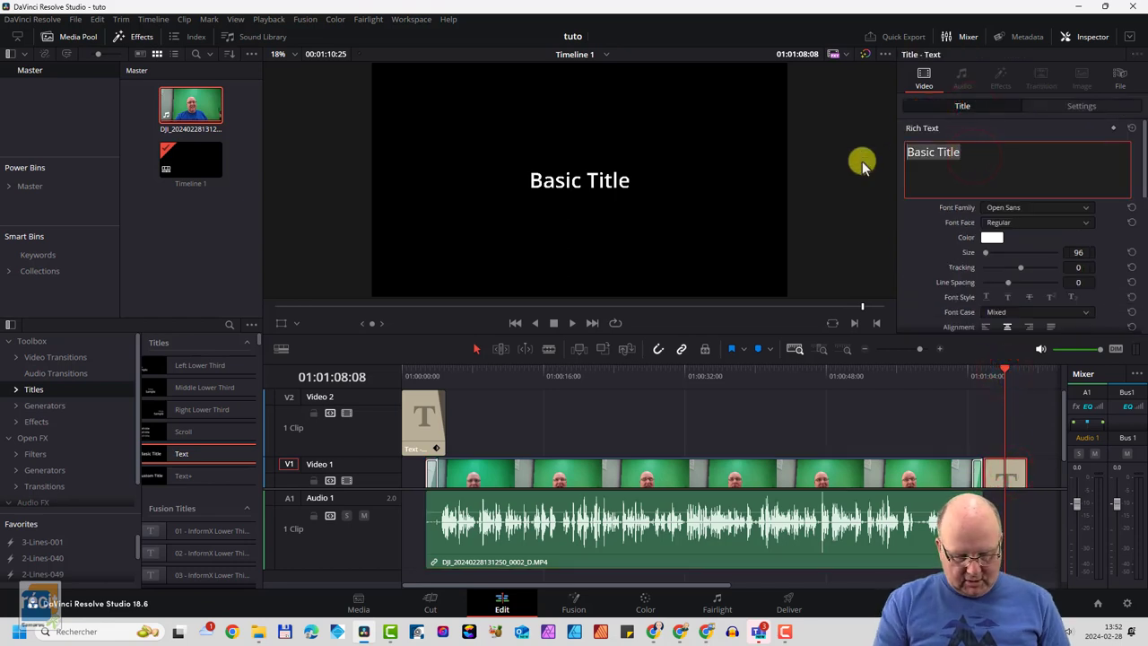
pyautogui.write('Merci!')
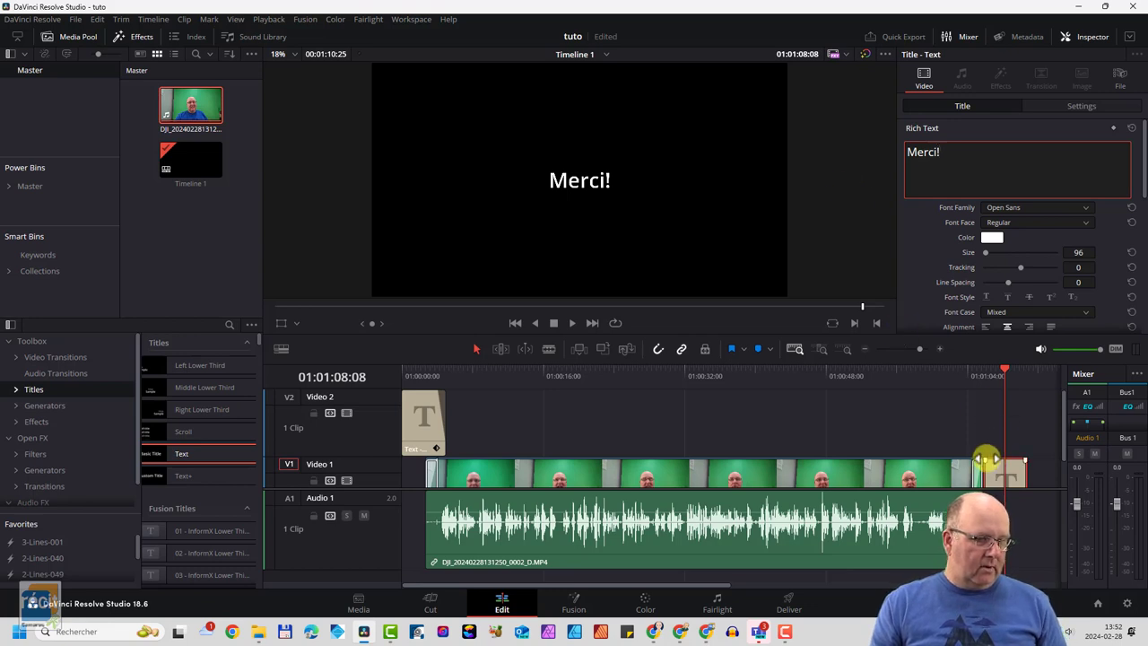
pyautogui.moveTo(986, 459); pyautogui.dragTo(987, 458)
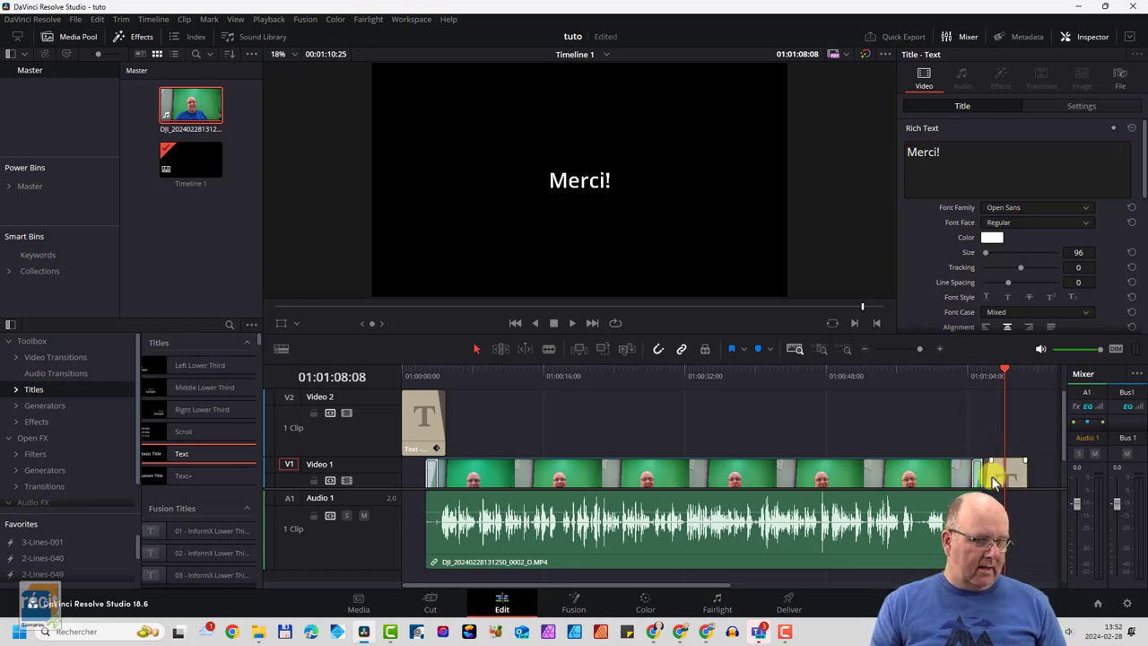
pyautogui.click(961, 373)
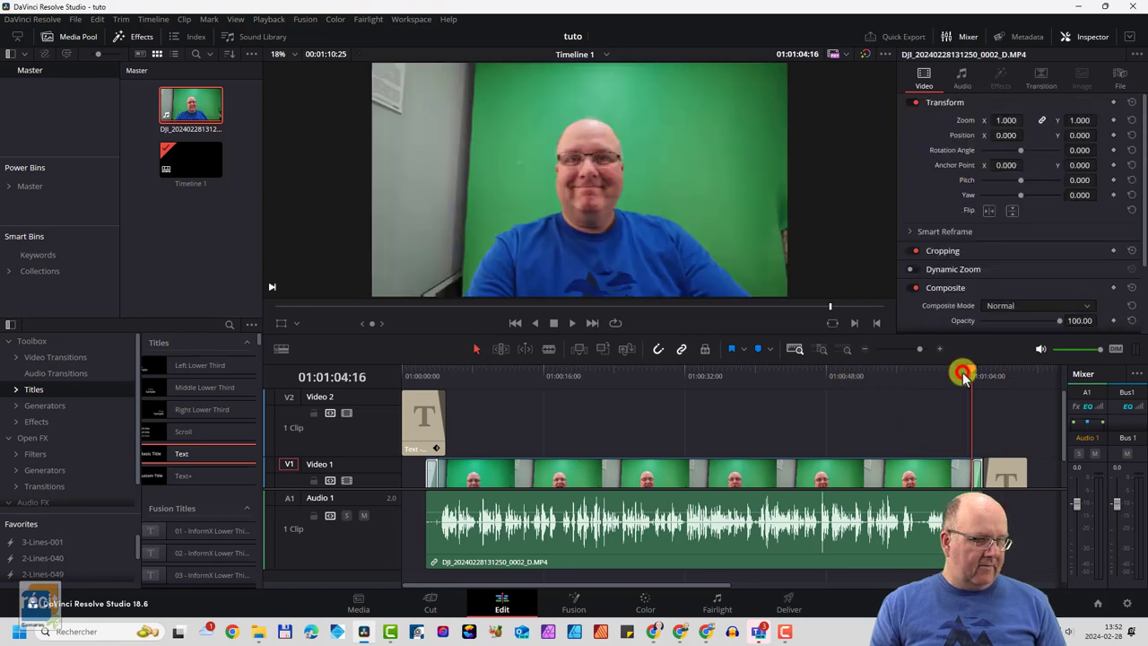
pyautogui.press('space')
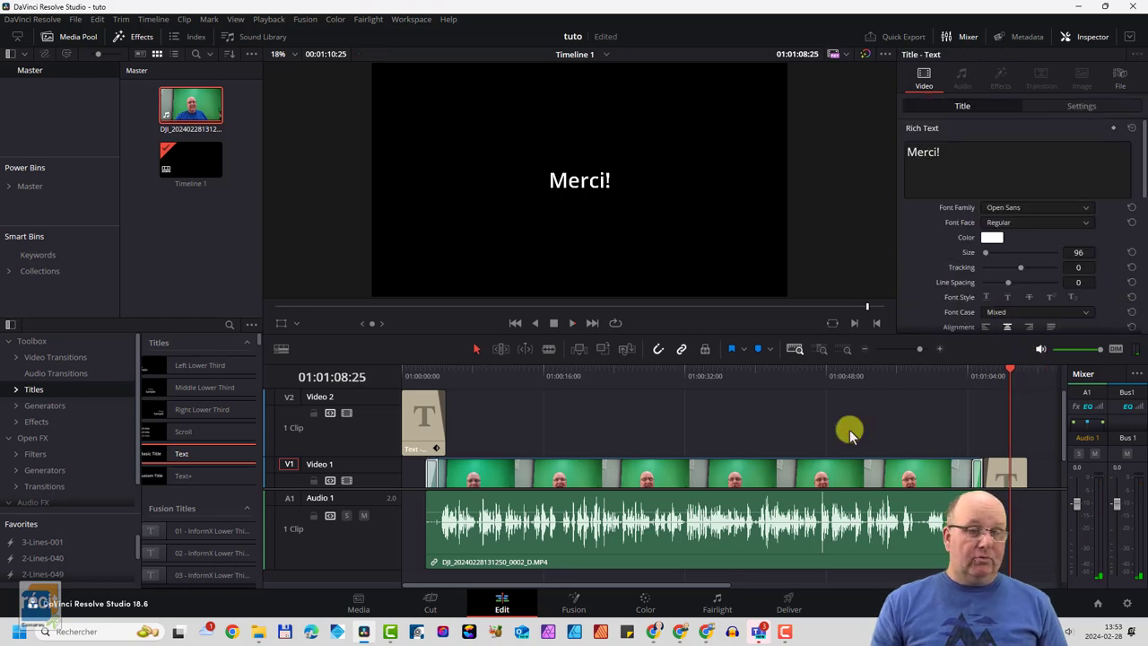
# On the Deliver page, set the render location to PRODUCTION > CSSS > 2024 > 2024-02-28-RESOLVE
pyautogui.click(790, 606)
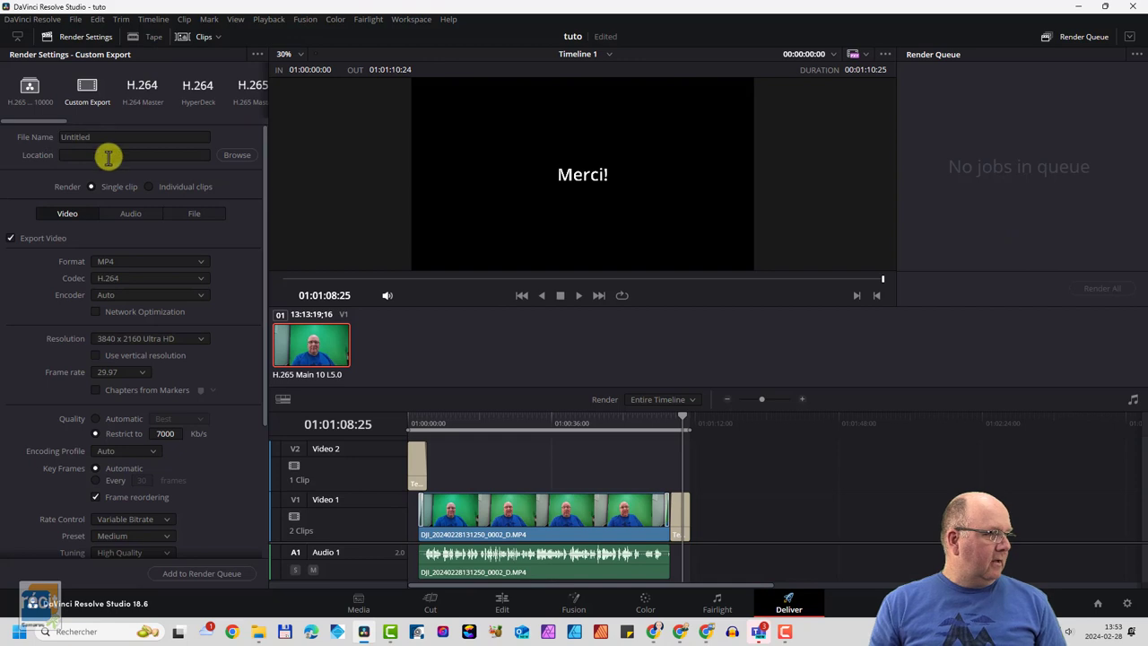
pyautogui.click(238, 156)
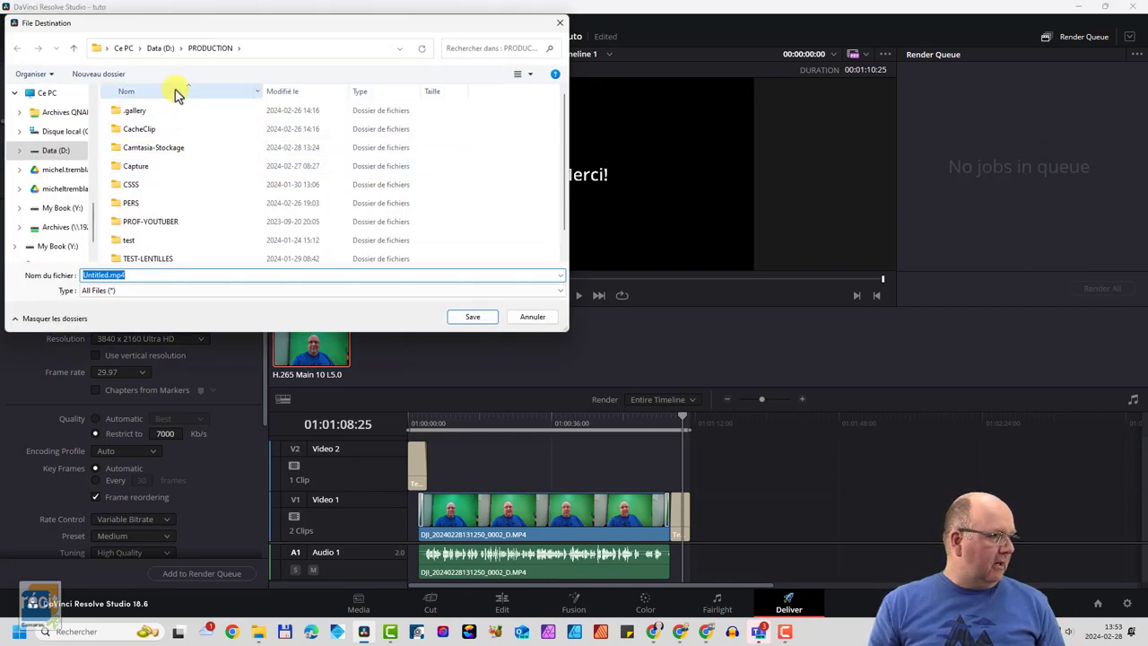
pyautogui.doubleClick(131, 184)
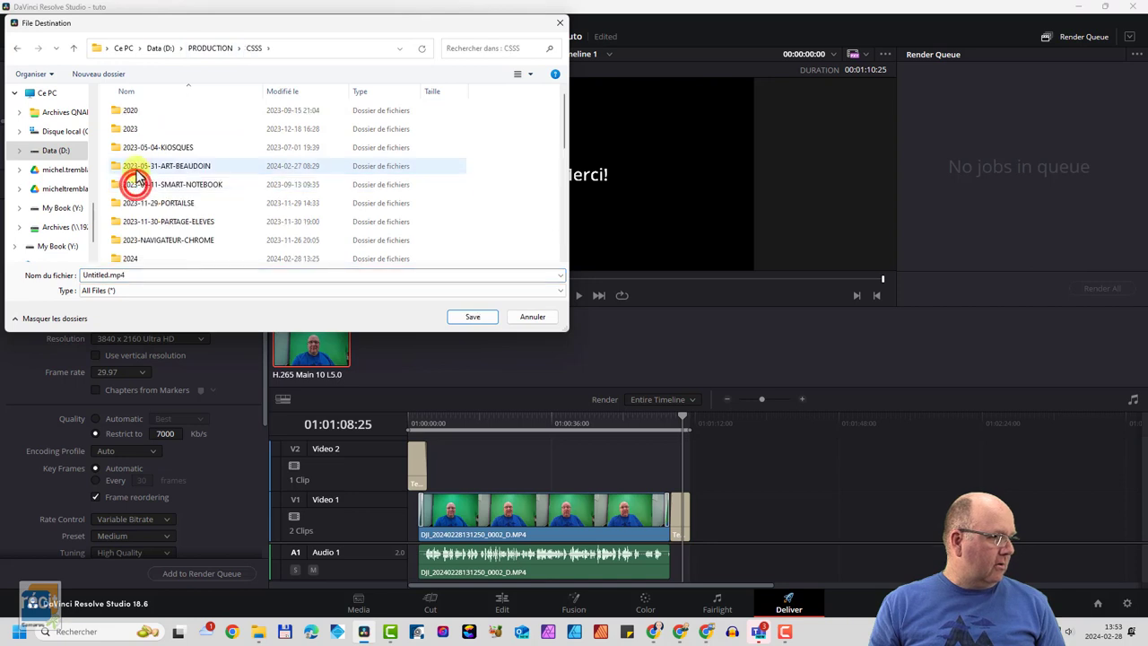
pyautogui.doubleClick(131, 258)
pyautogui.scroll(-2, 130, 242)
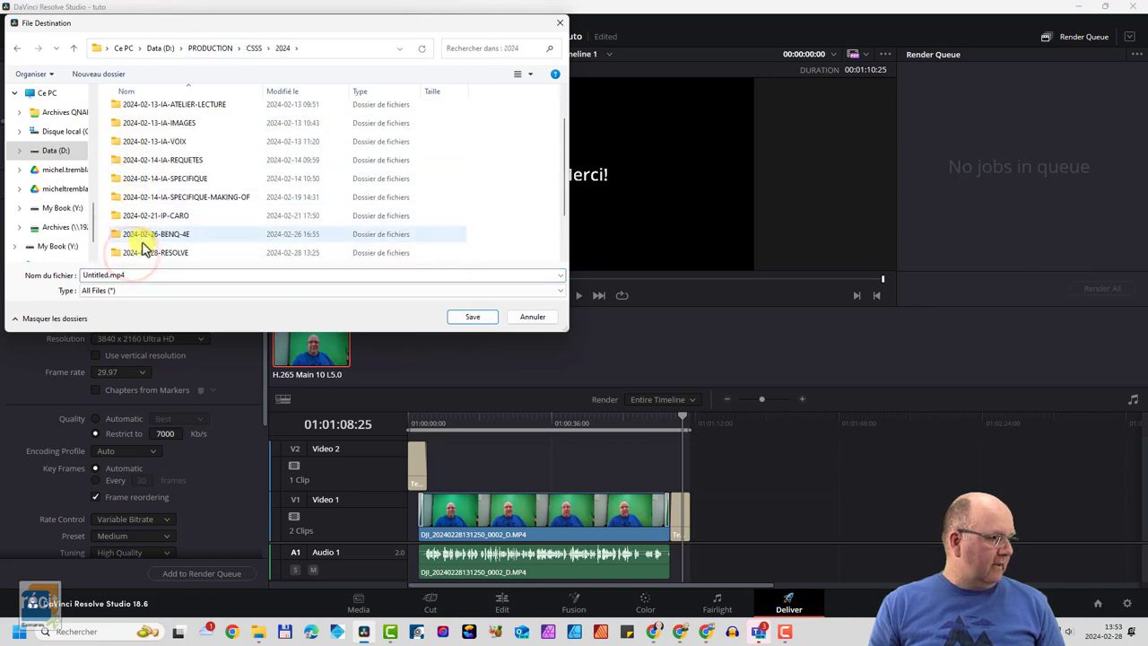
pyautogui.scroll(-1, 153, 244)
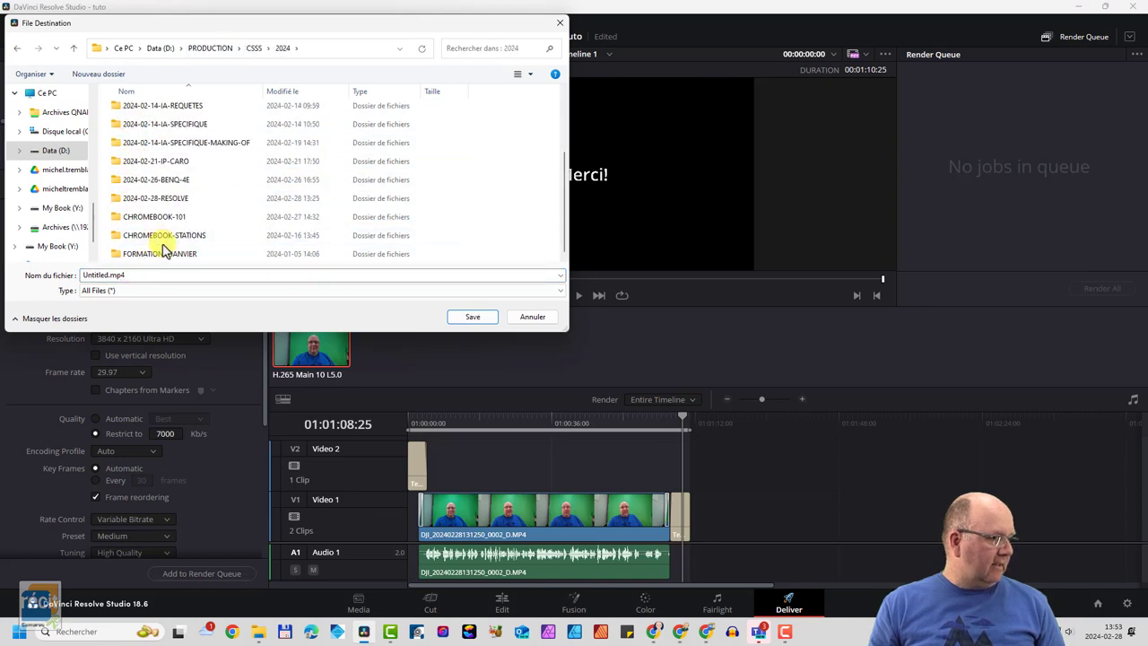
pyautogui.doubleClick(179, 197)
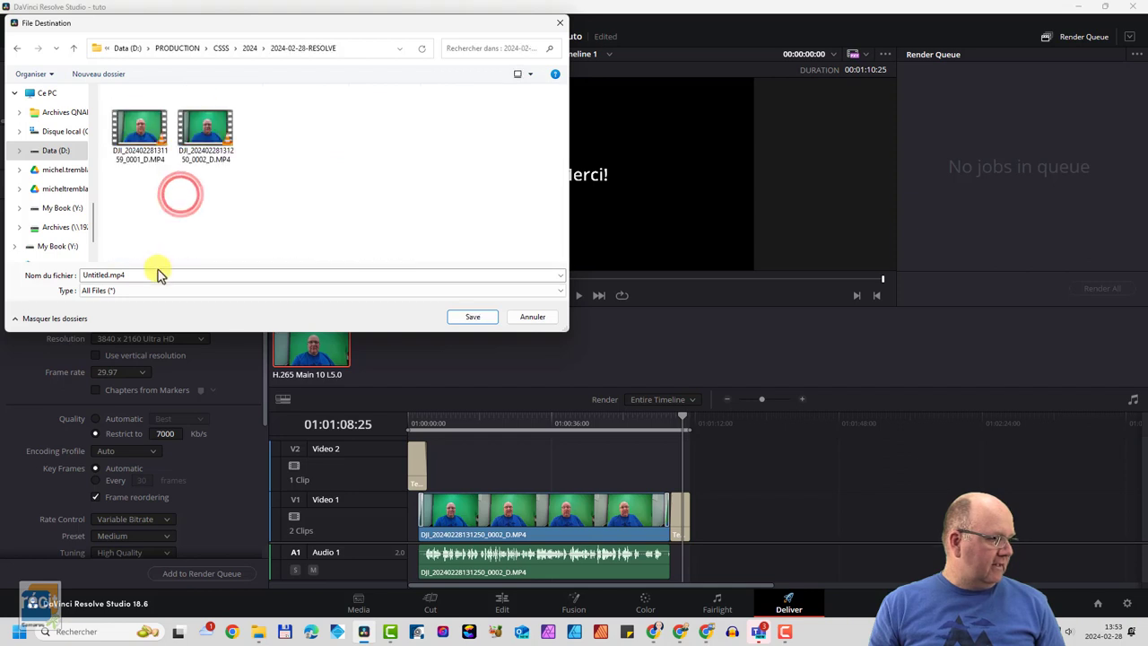
pyautogui.click(470, 320)
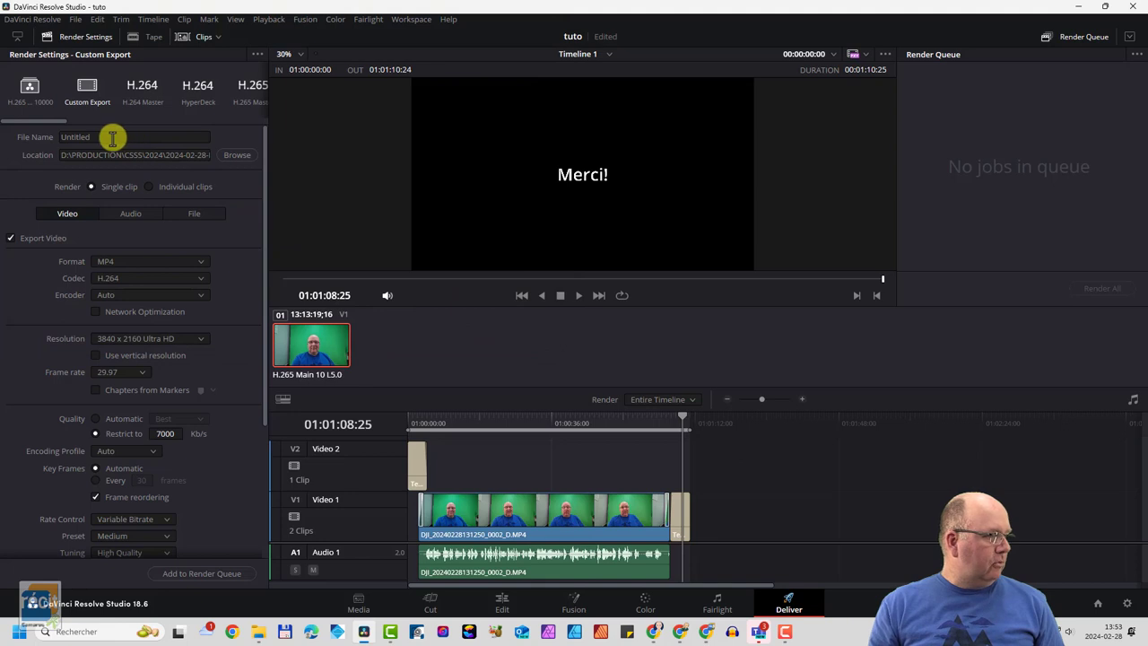
# Rename the output from Untitled to tutoriel, keep the H.264 codec, and choose the NVIDIA encoder
pyautogui.moveTo(111, 136); pyautogui.dragTo(42, 136)
pyautogui.write('tutoriel')
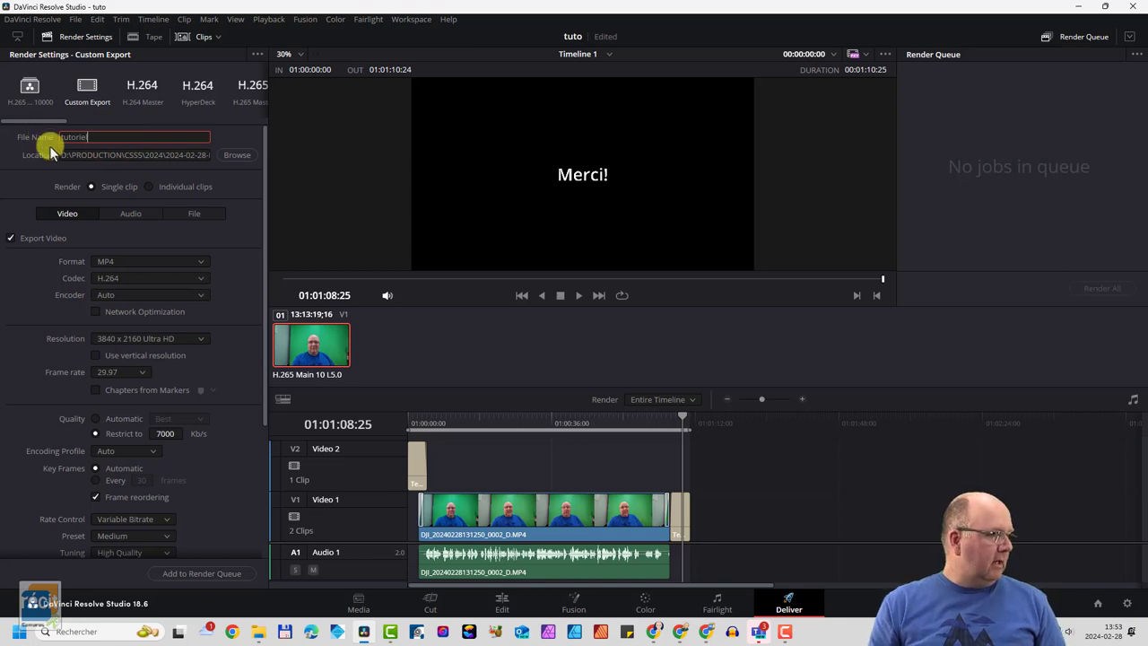
pyautogui.click(110, 280)
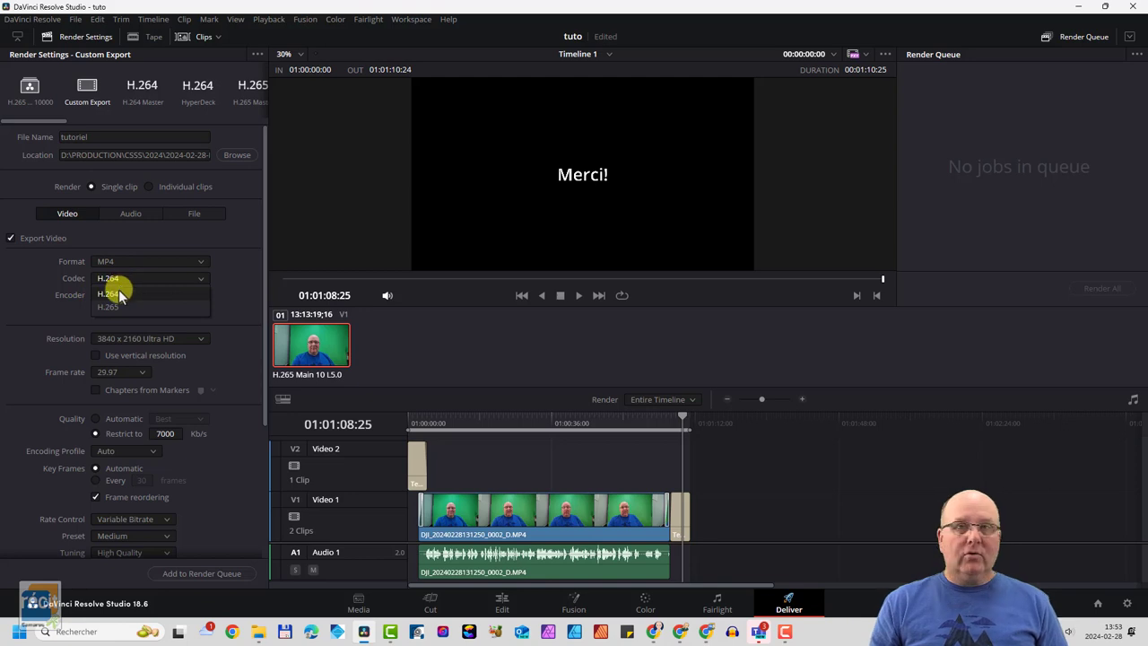
pyautogui.click(117, 292)
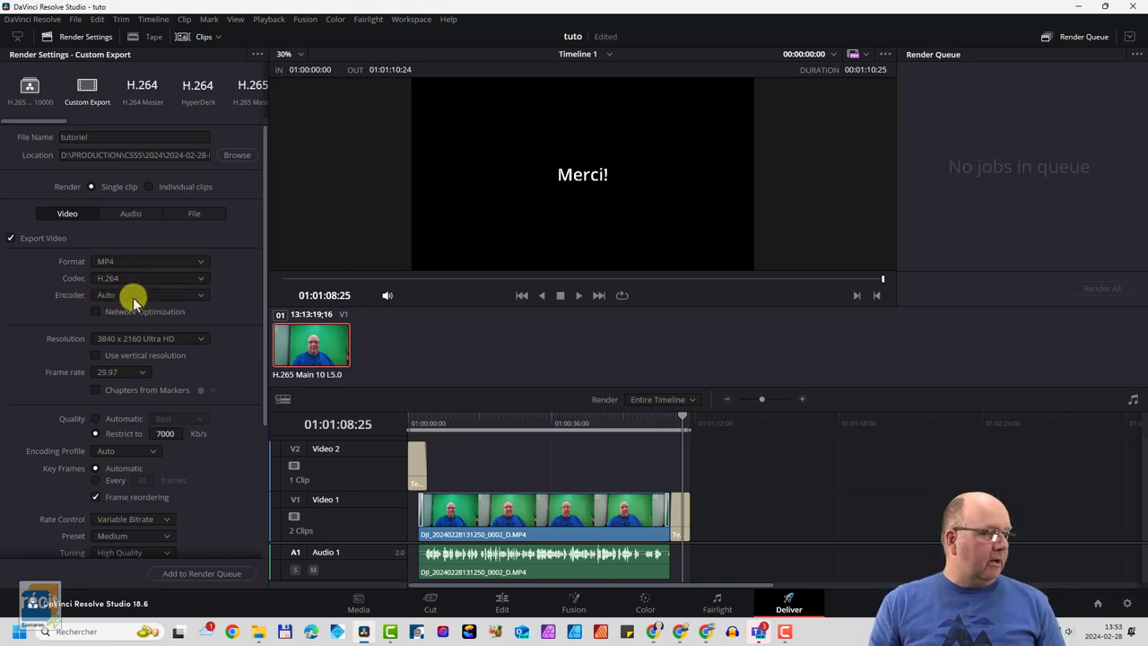
pyautogui.click(133, 297)
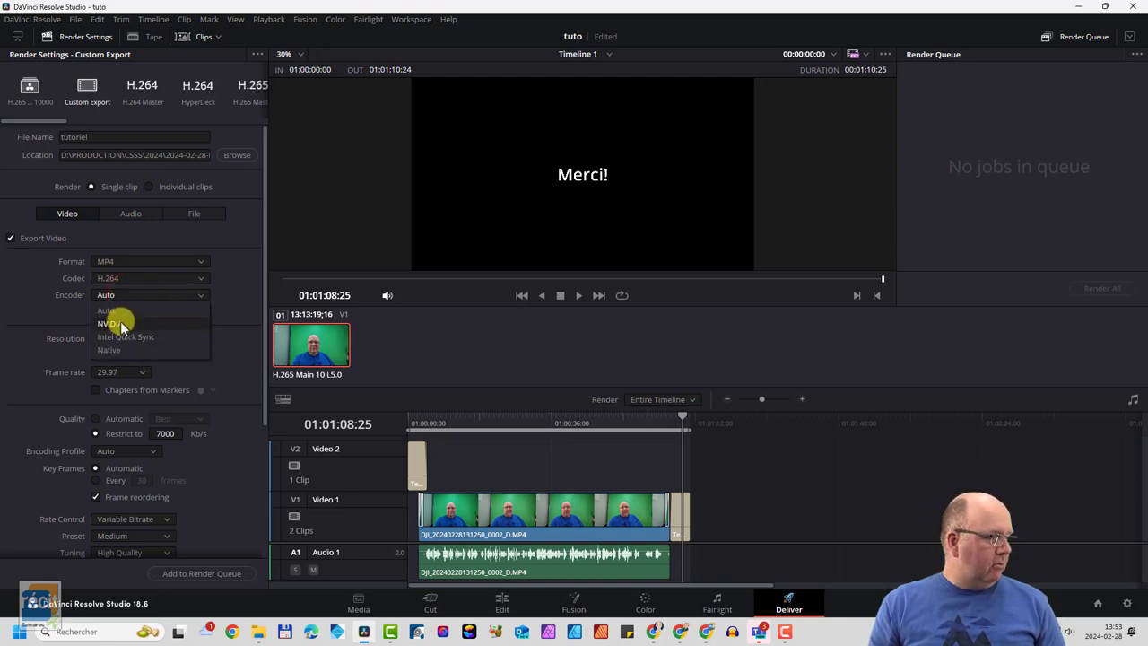
pyautogui.click(118, 323)
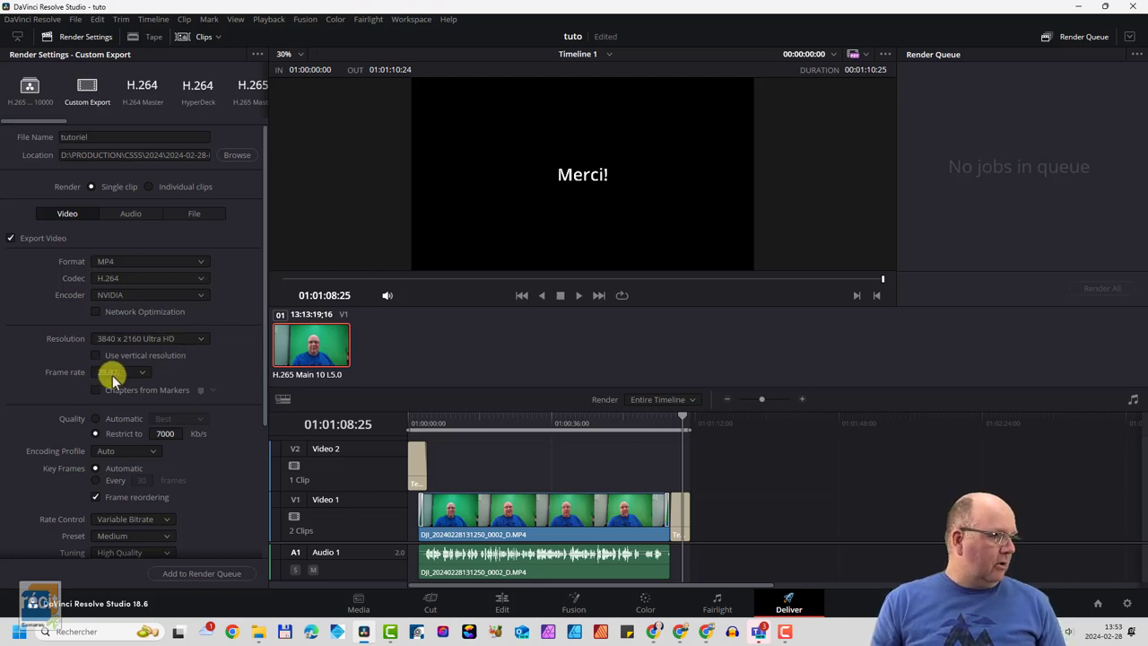
# Keep Quality on Restrict to at 10000 Kb/s and queue the tutoriel.mp4 render as Job 1
pyautogui.click(95, 419)
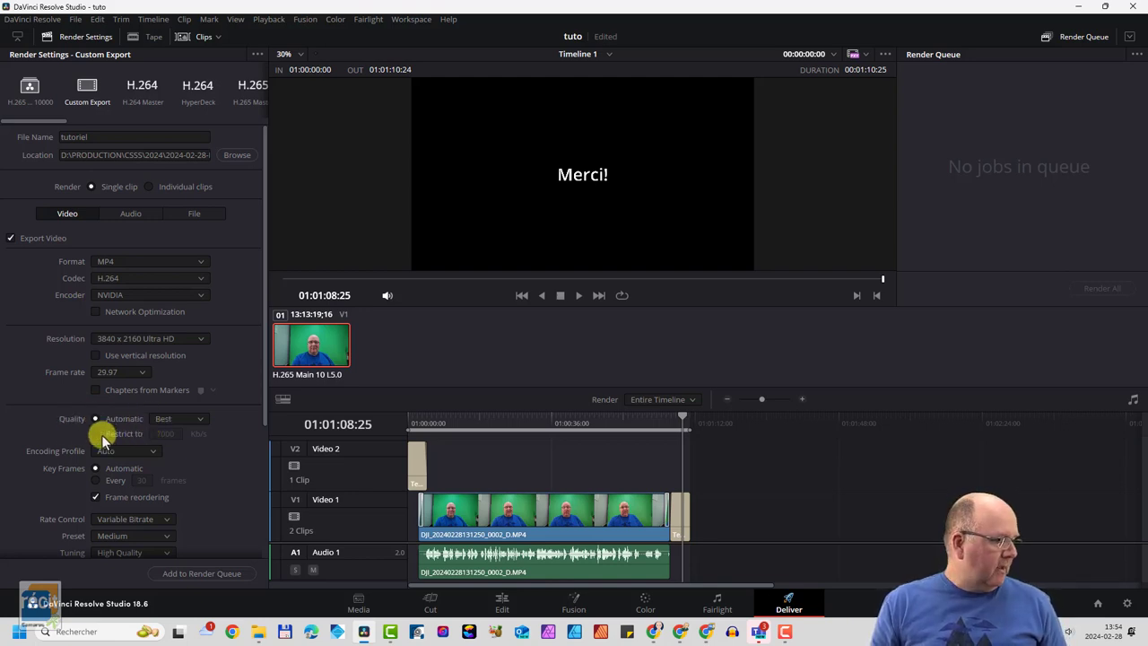
pyautogui.click(93, 434)
pyautogui.click(161, 436)
pyautogui.write('10000')
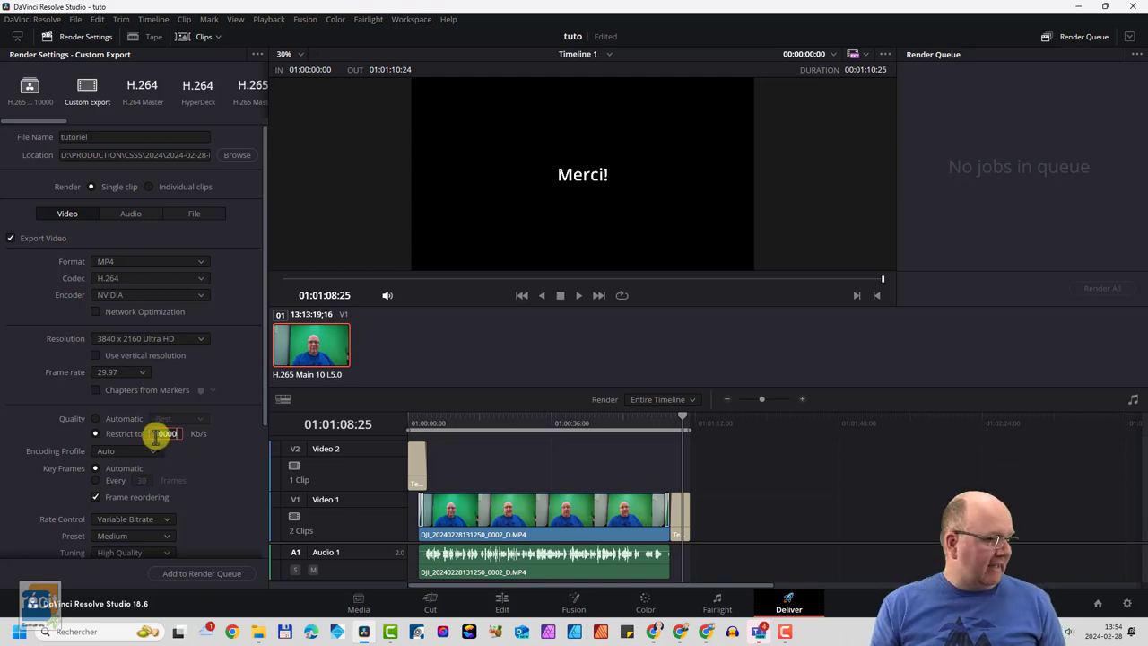
pyautogui.click(210, 575)
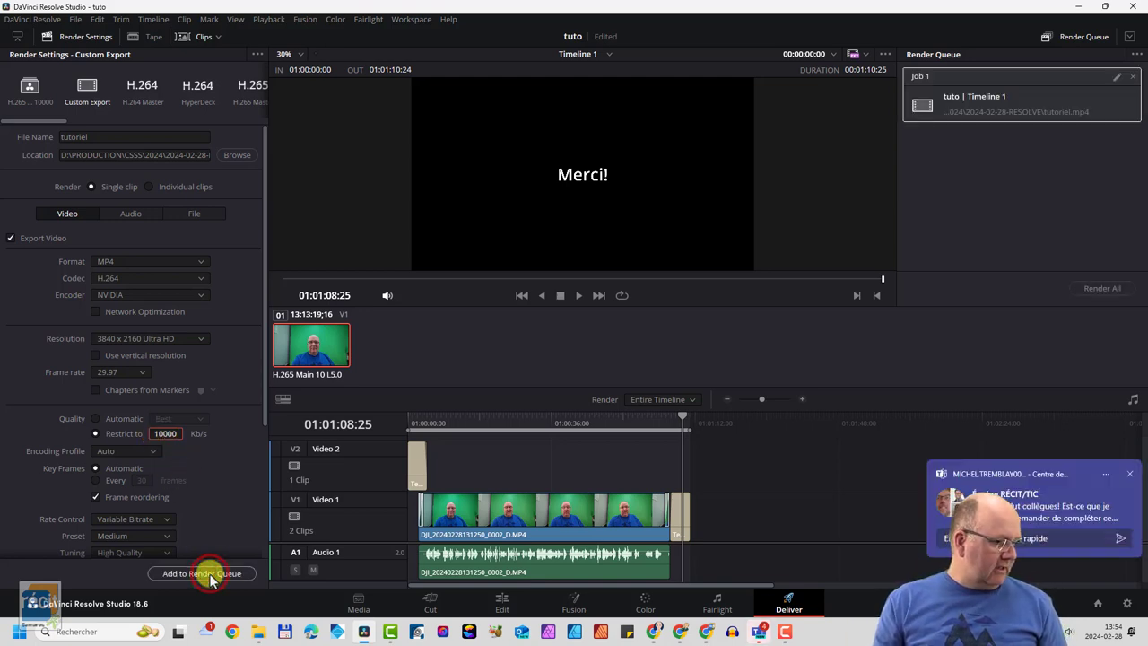
# Dismiss the Teams notification and run Render All until Job 1 completes
pyautogui.click(1131, 475)
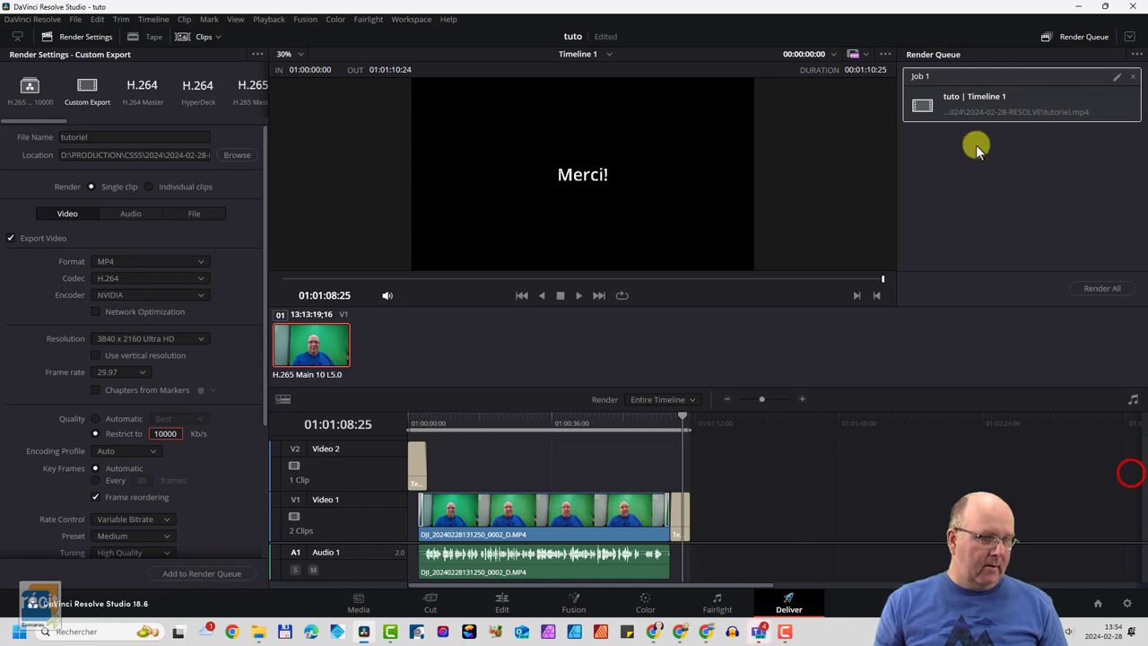
pyautogui.click(1088, 290)
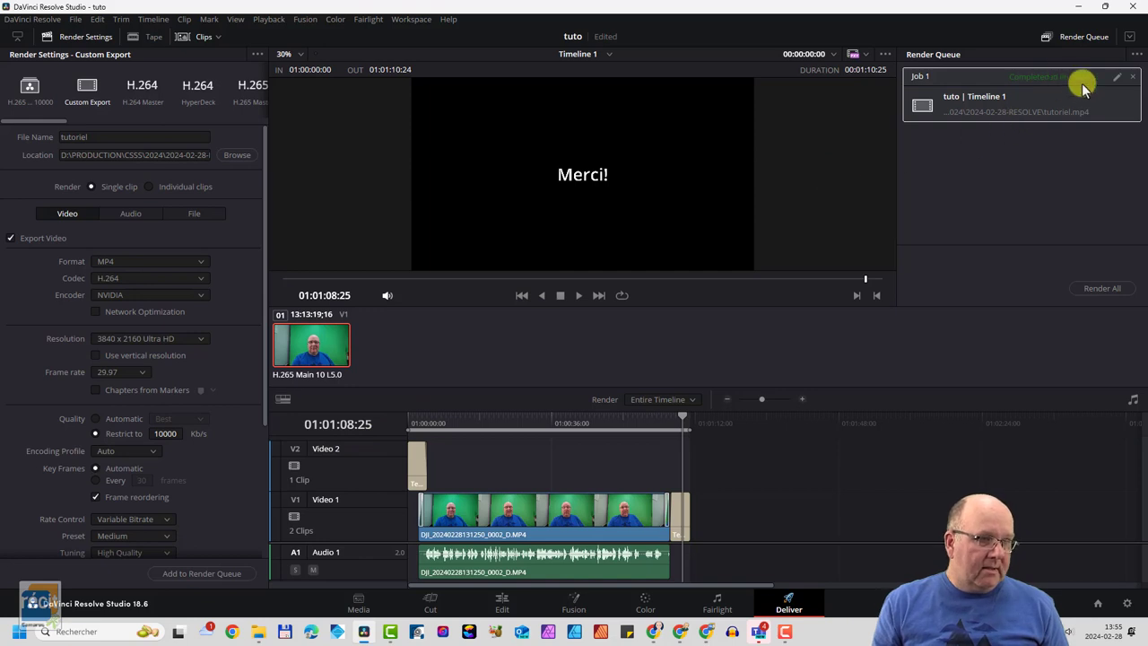
# Play tutoriel.mp4 from the 2024-02-28-RESOLVE folder in a windowed VLC player, then pause it
pyautogui.click(258, 632)
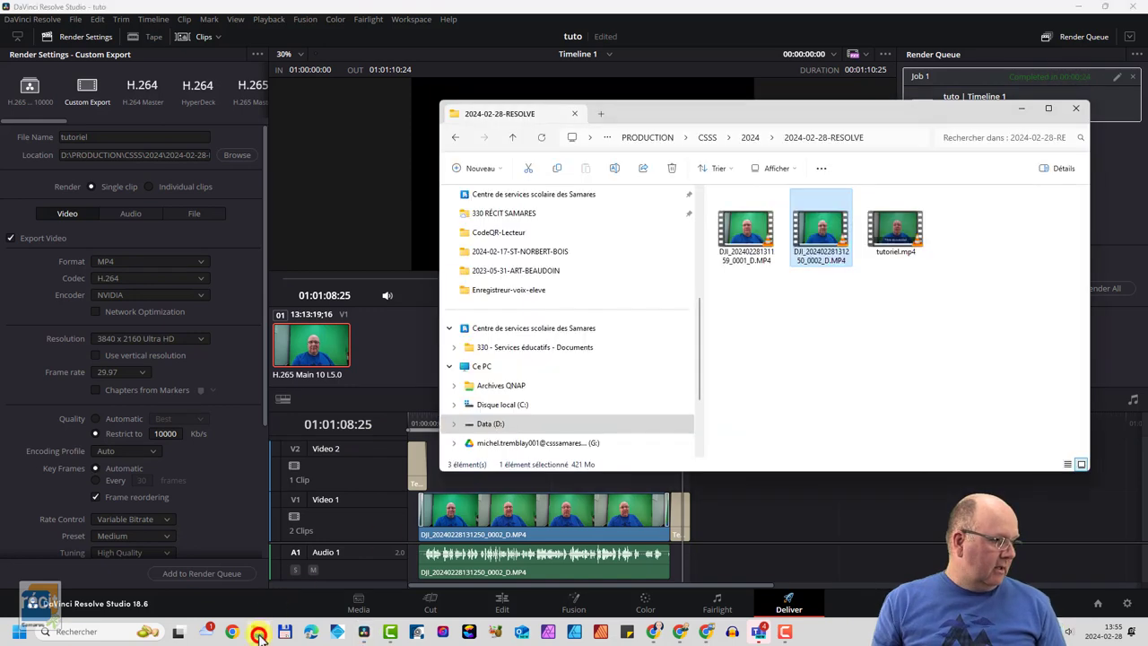
pyautogui.click(900, 284)
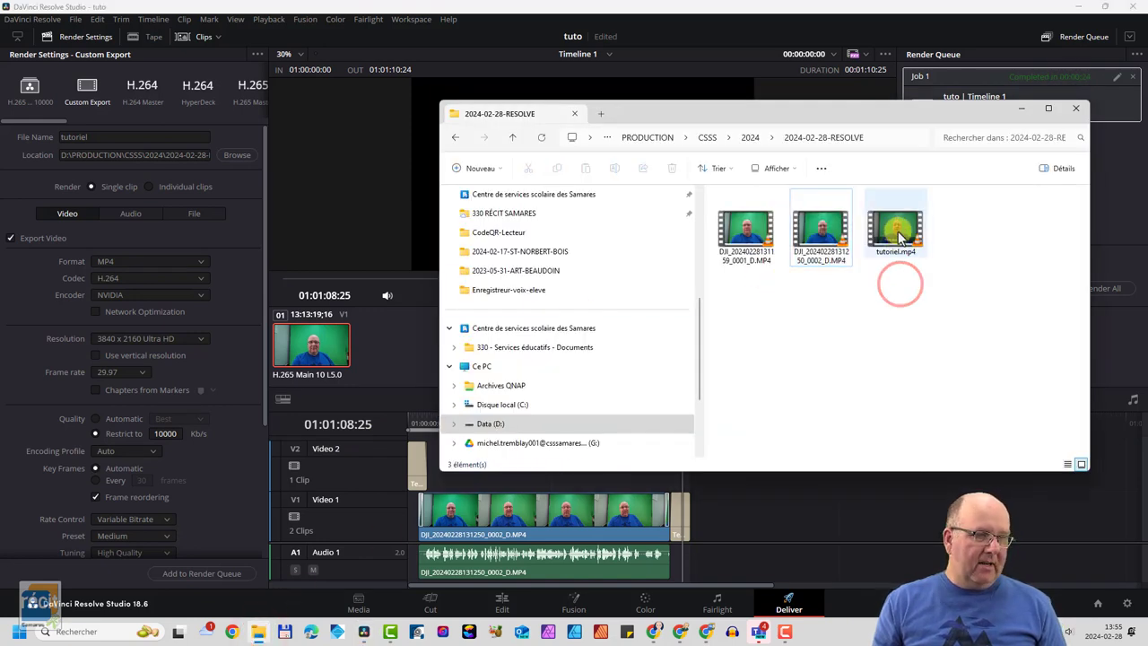
pyautogui.click(904, 232)
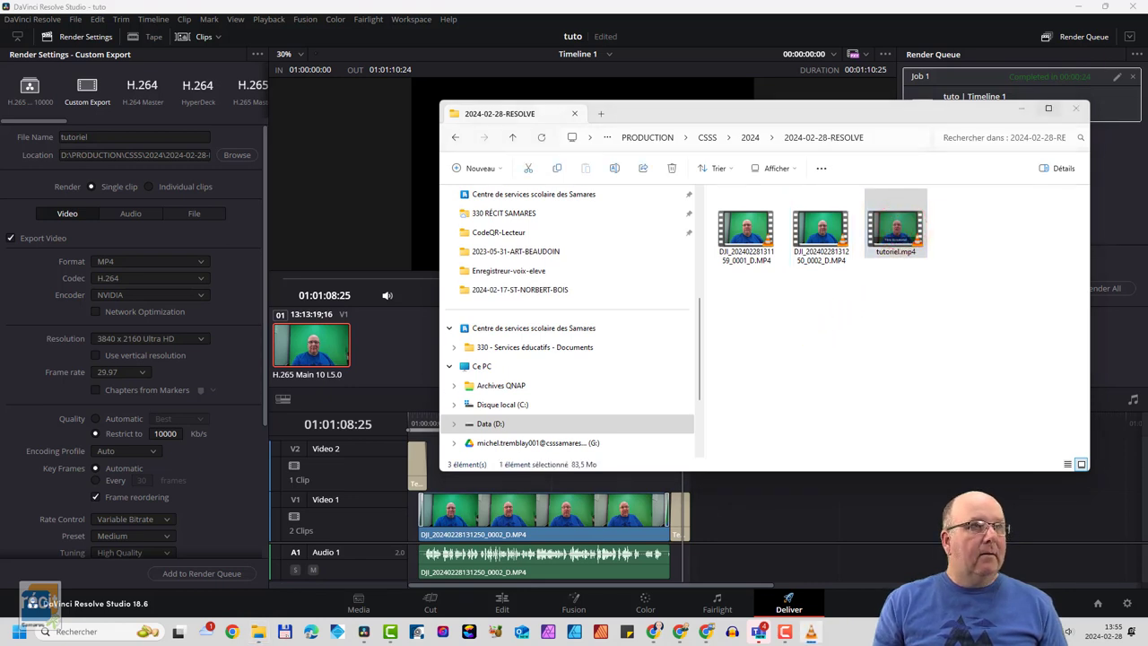
pyautogui.press('Return')
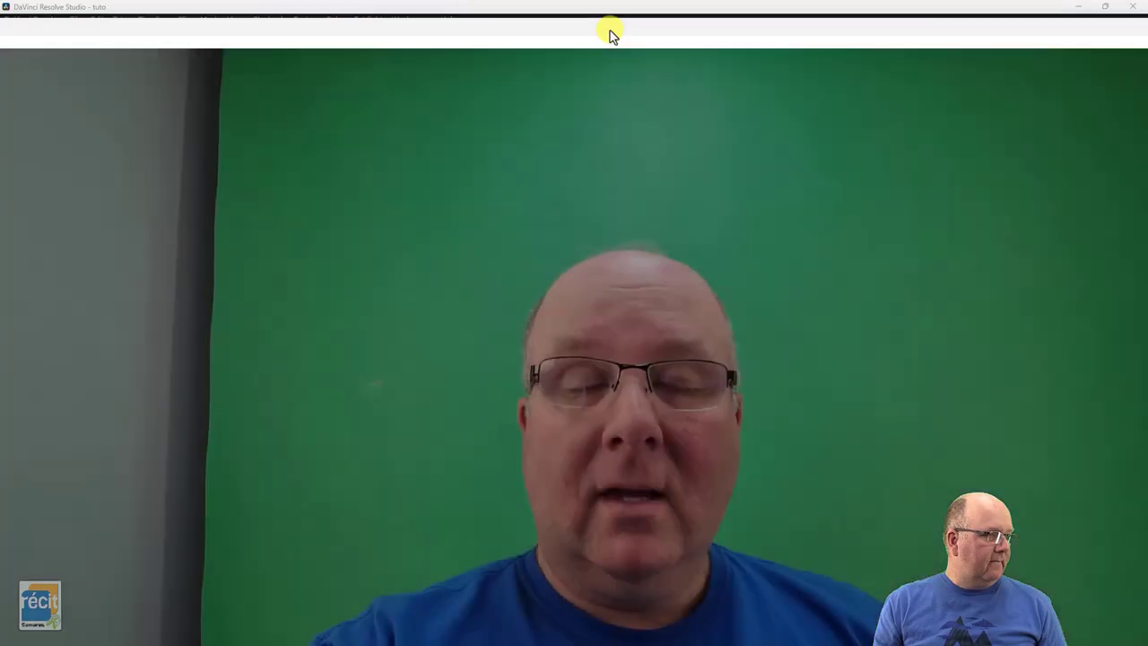
pyautogui.doubleClick(608, 28)
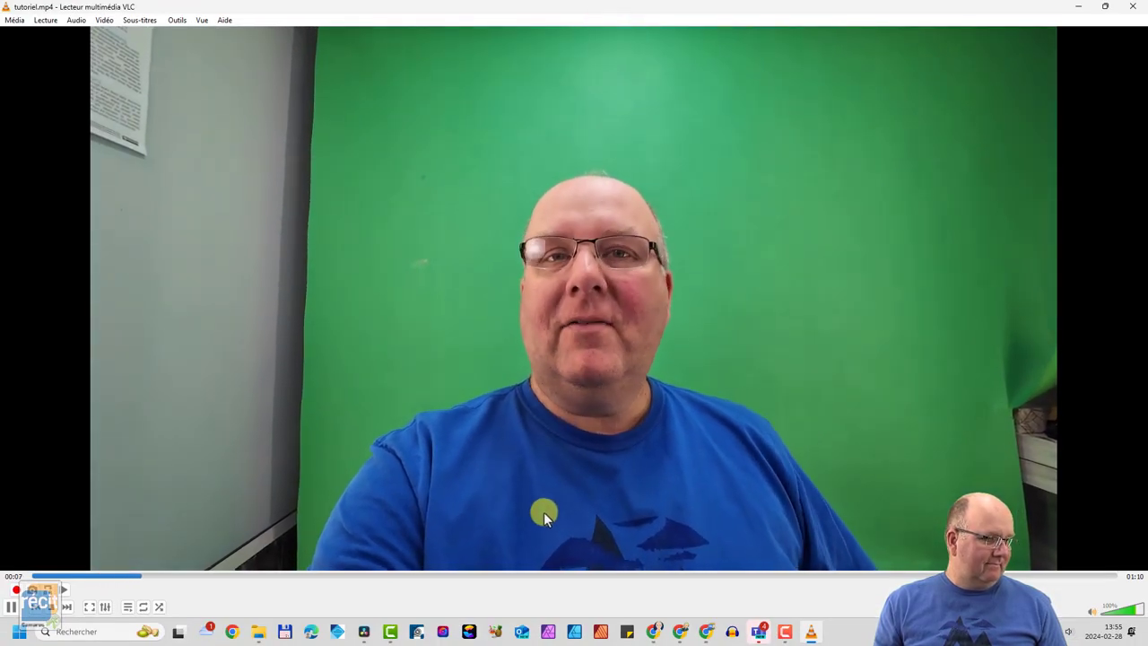
pyautogui.press('space')
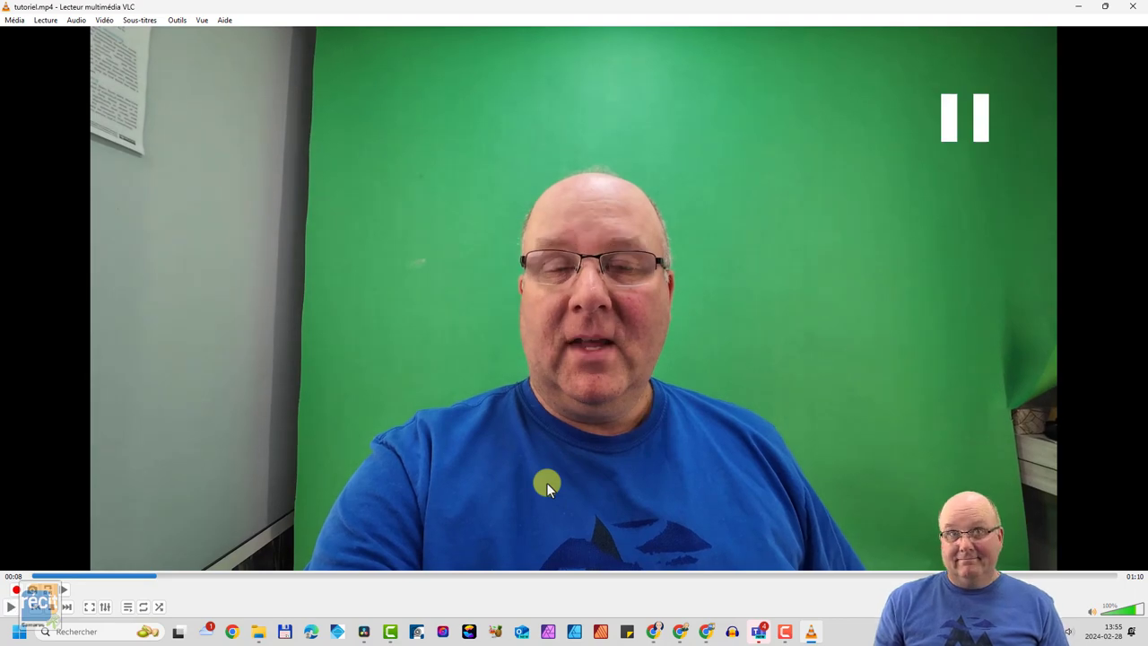
# Close VLC and File Explorer, and dismiss the chat notification
pyautogui.click(1128, 16)
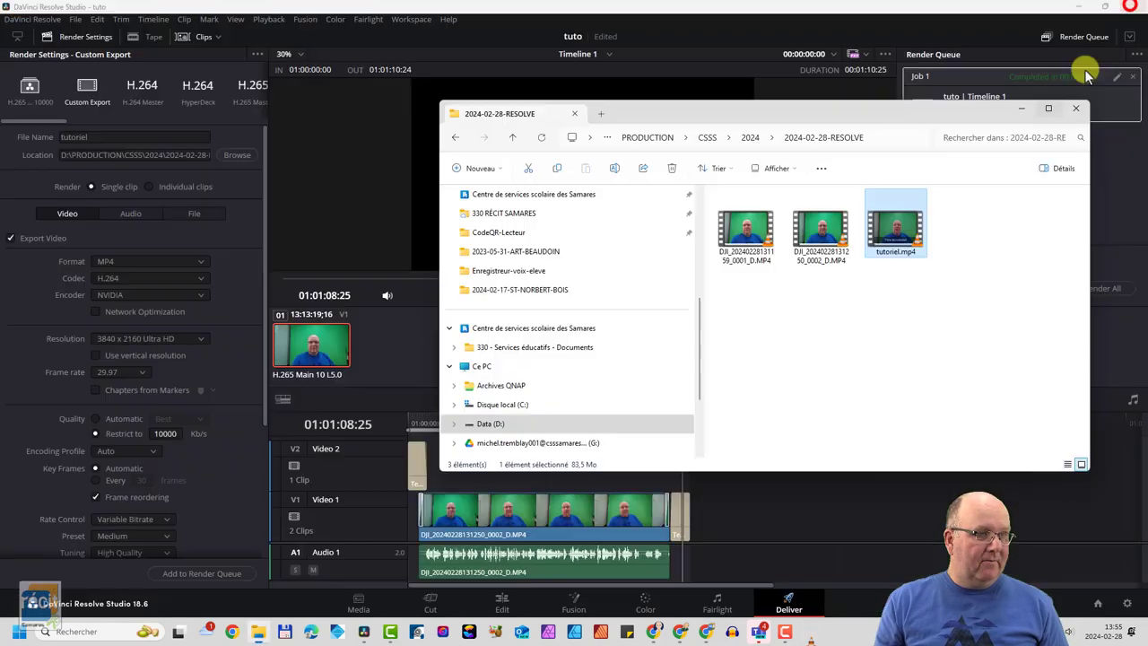
pyautogui.click(1074, 105)
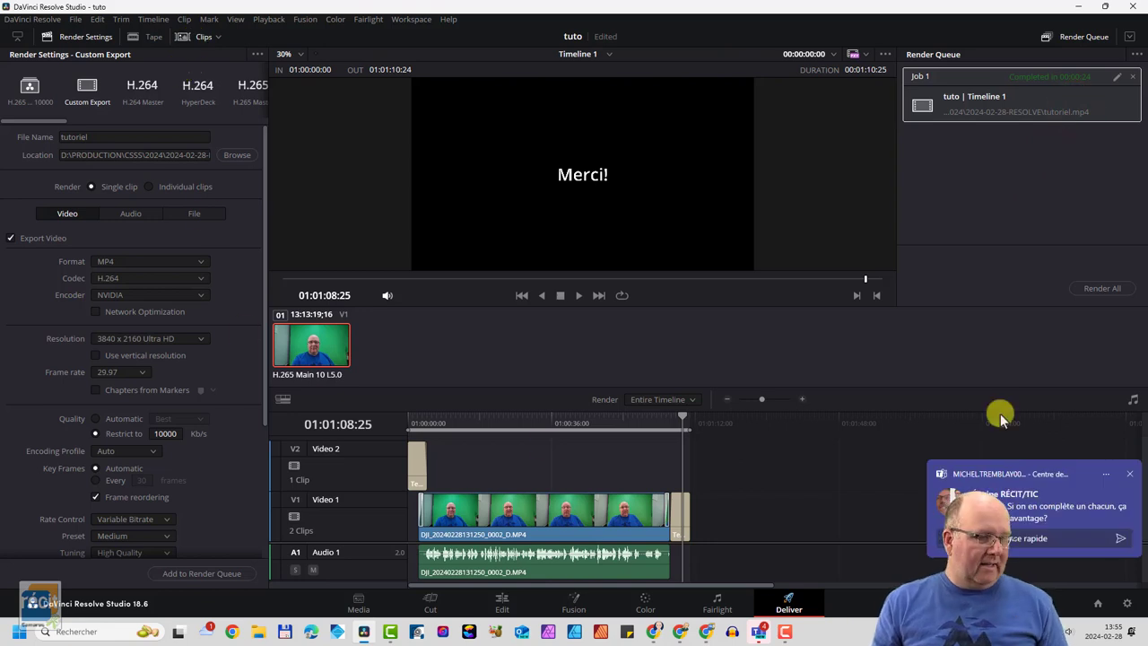
pyautogui.click(1130, 473)
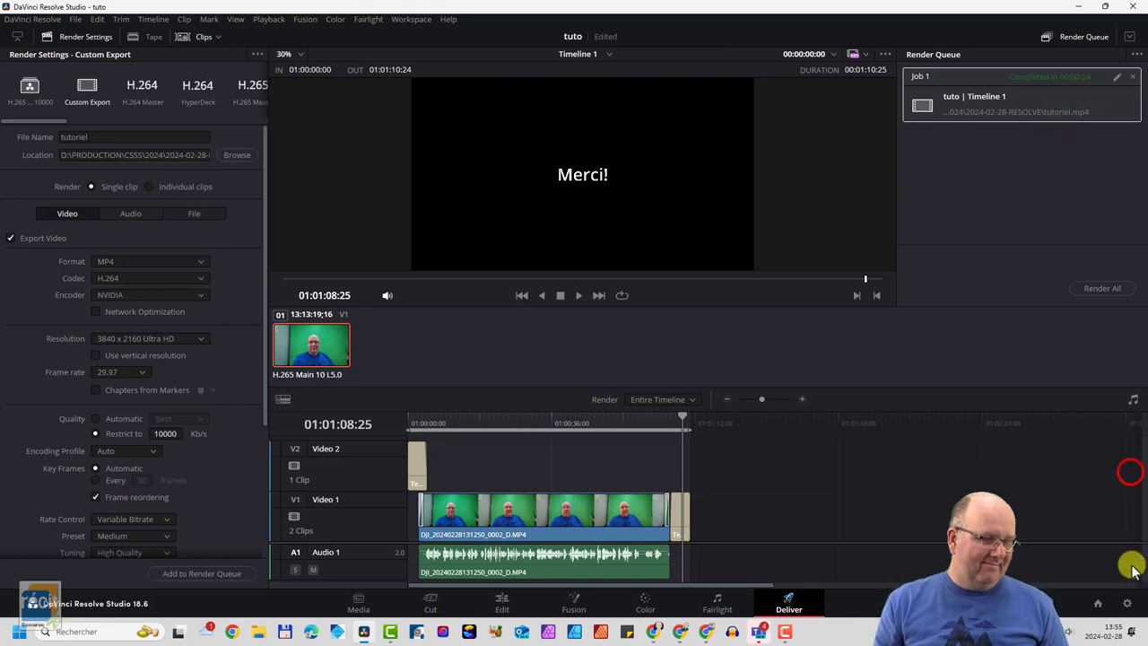
# Reopen the tuto project from the Project Manager and cancel out of Project Settings unchanged
pyautogui.click(1097, 603)
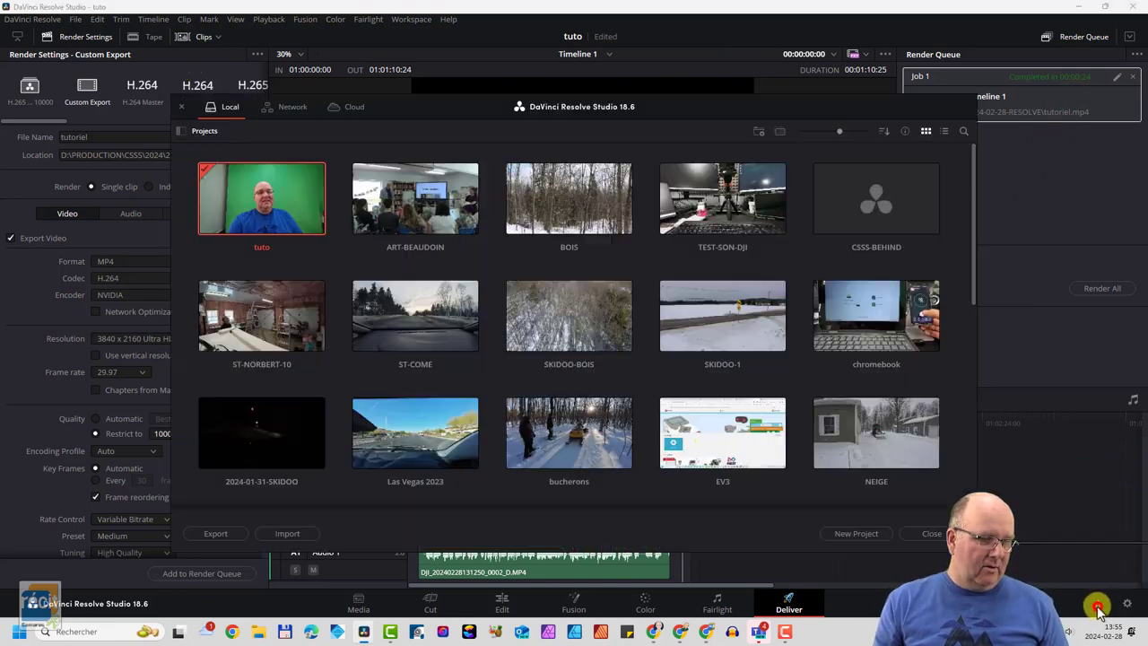
pyautogui.doubleClick(256, 219)
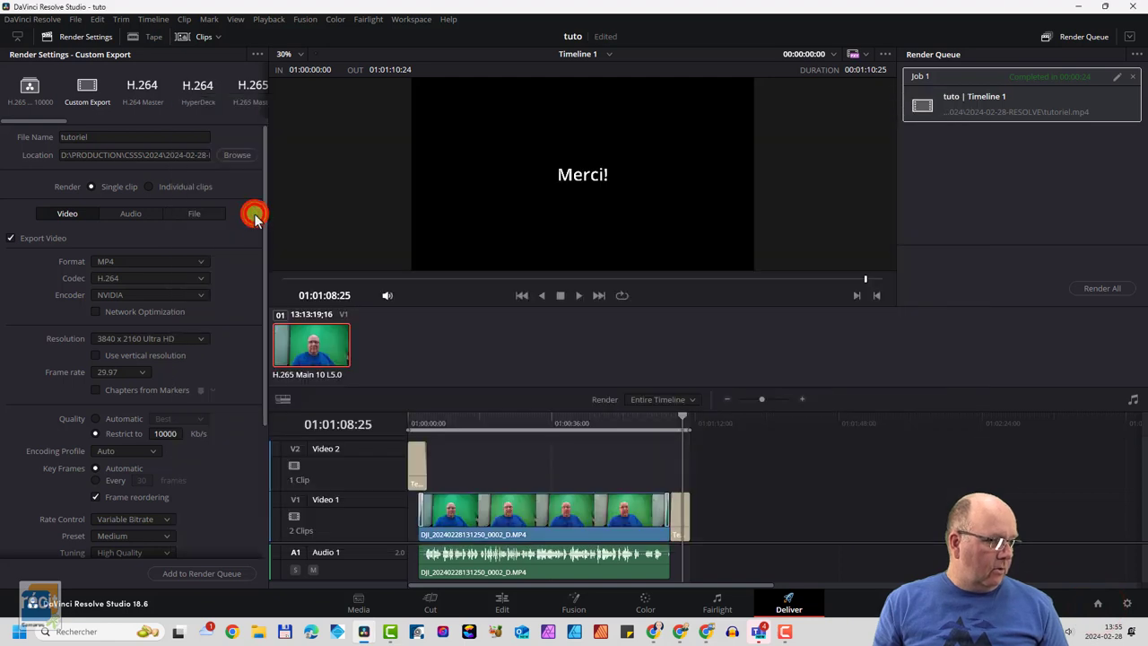
pyautogui.click(1128, 606)
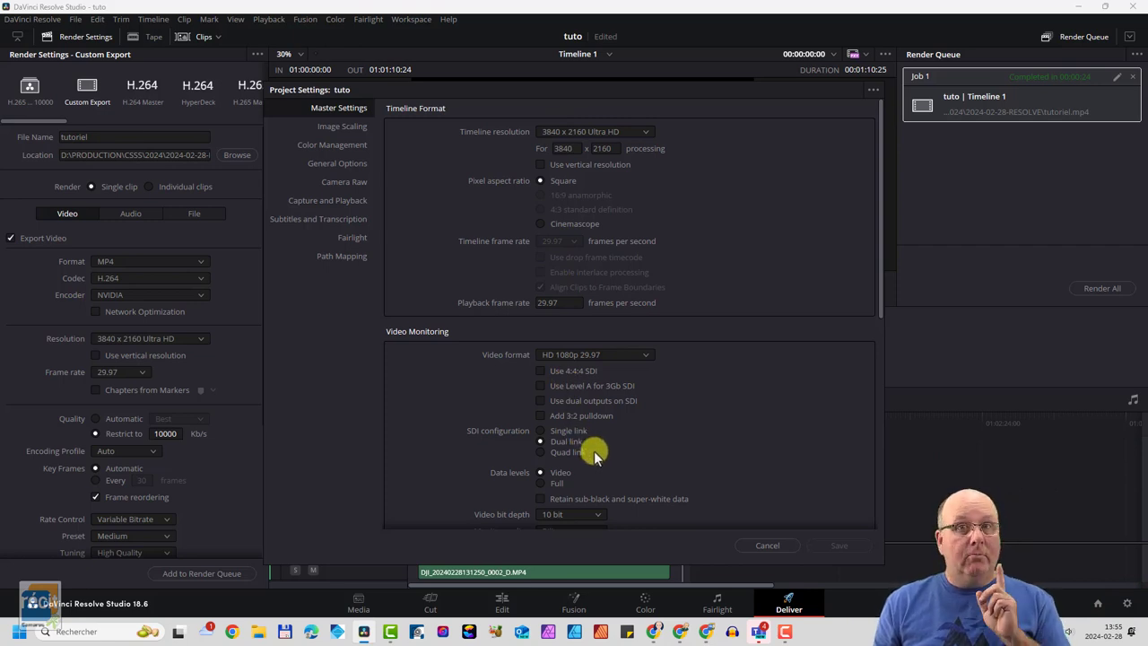
pyautogui.click(765, 543)
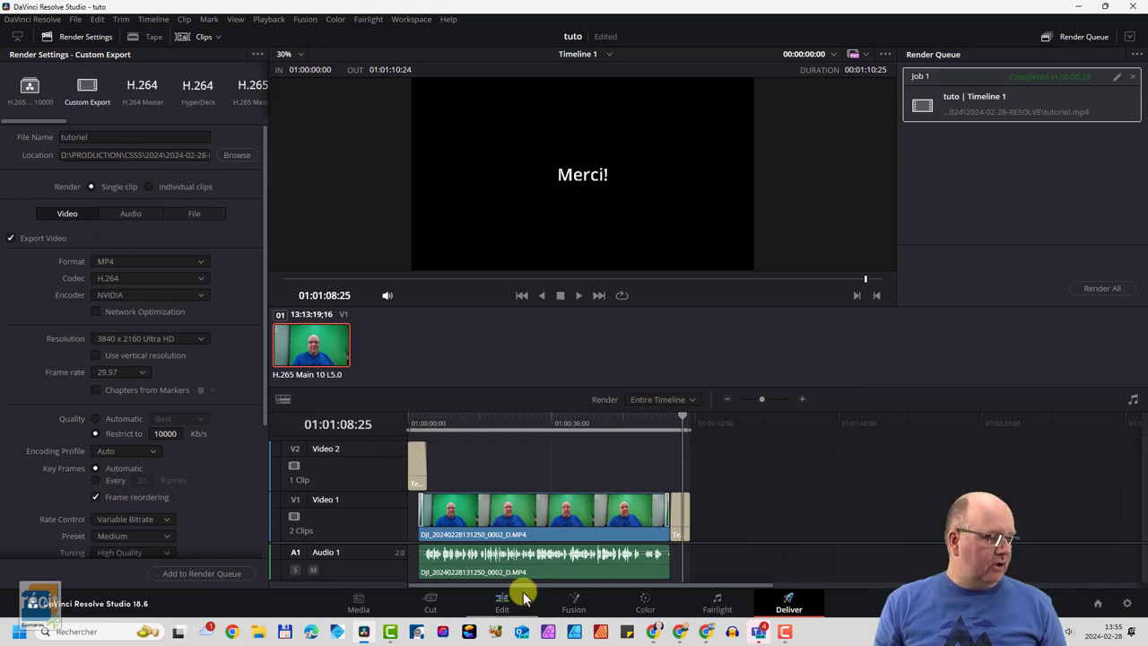
pyautogui.click(501, 607)
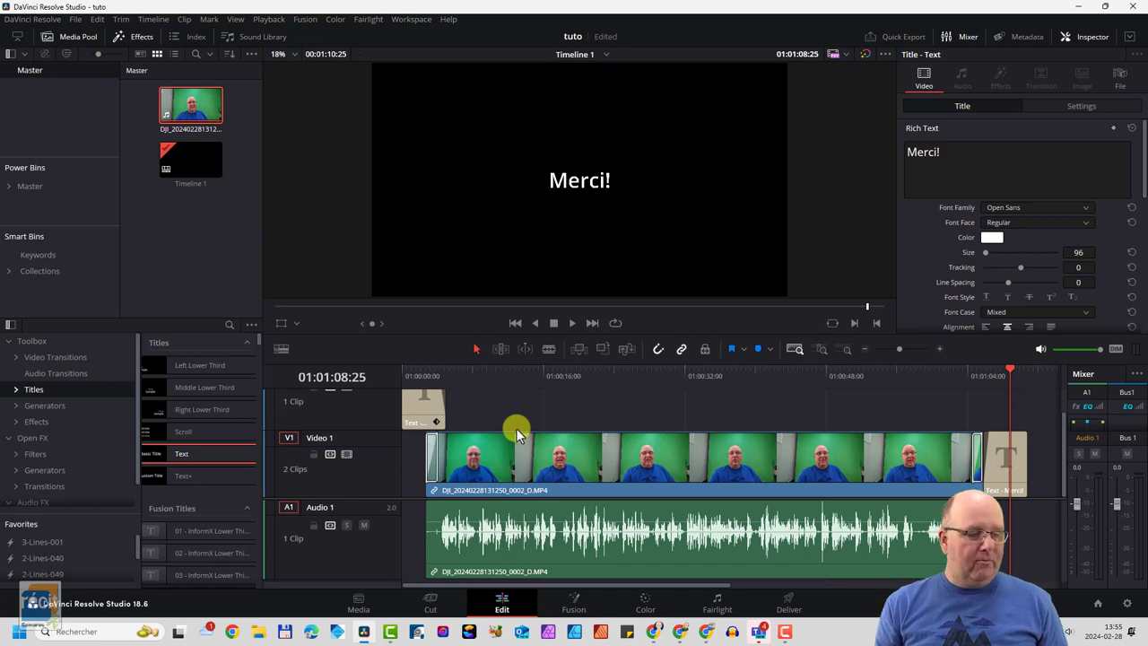
pyautogui.click(789, 607)
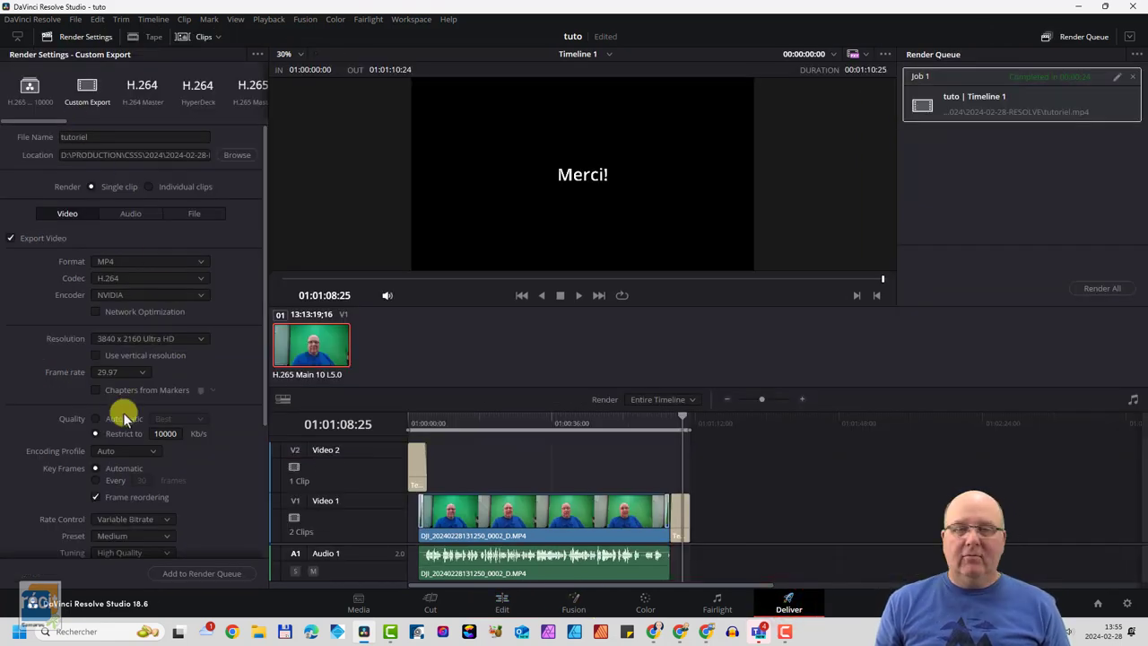